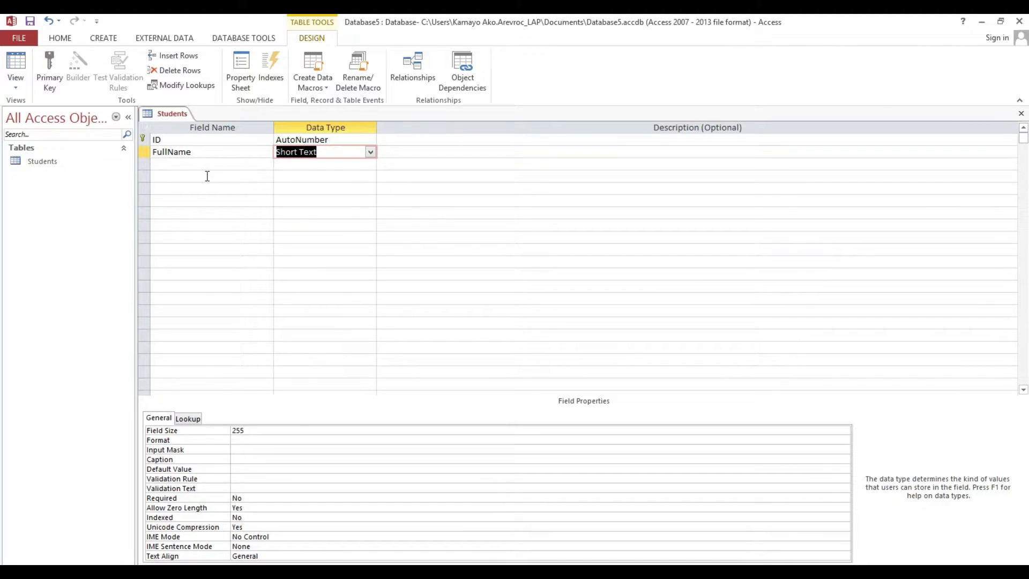
Paste the name FullName into the FullName field's Caption property and place the caret to split it.
left_click(197, 161)
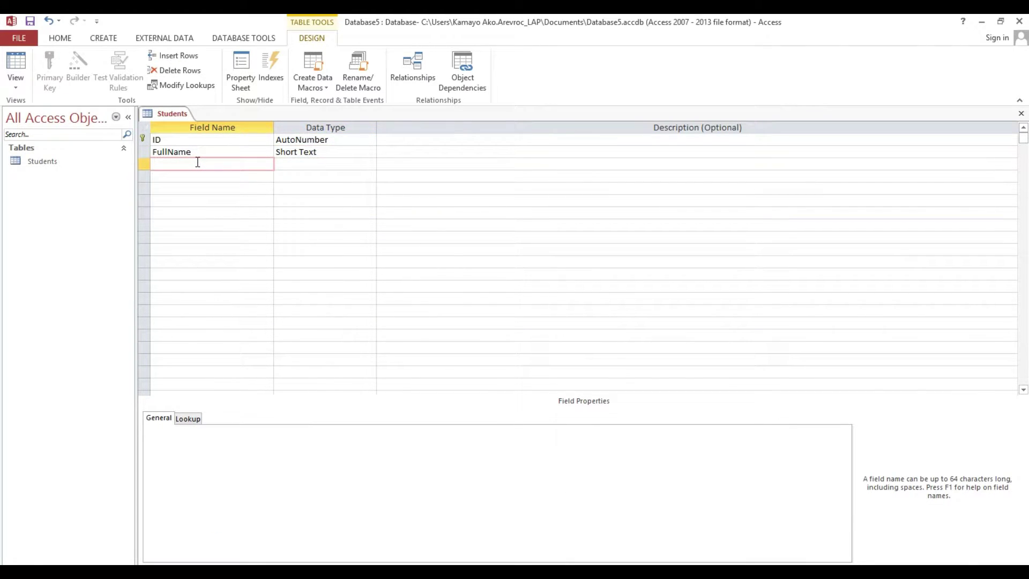
left_click(202, 153)
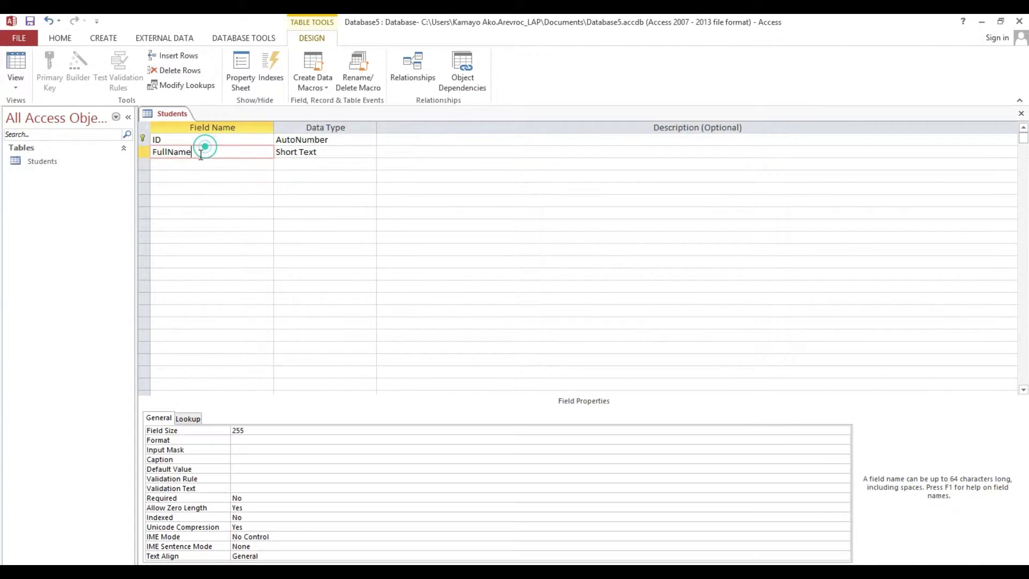
double_click(203, 152)
key("ctrl+c")
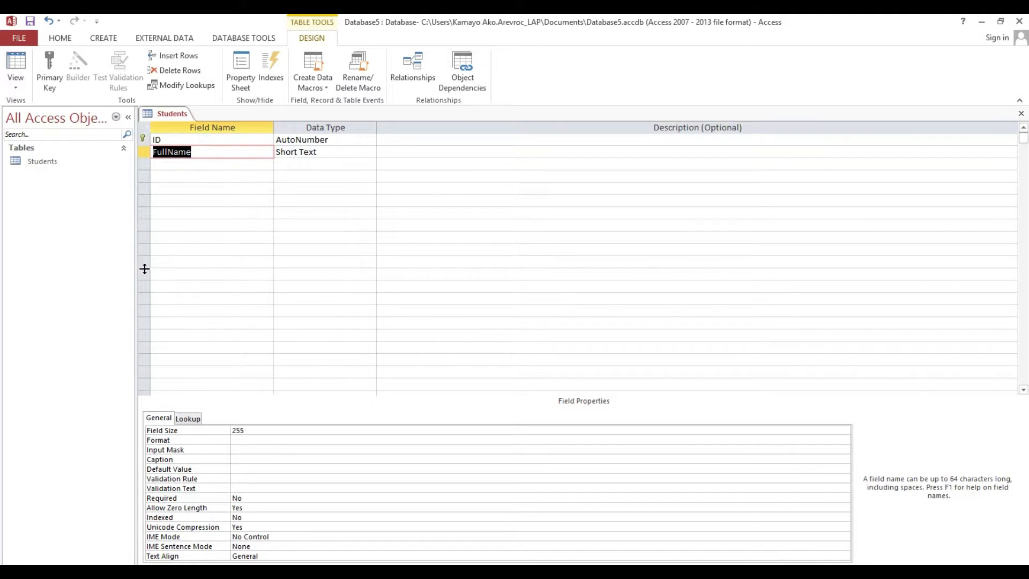
left_click(238, 460)
key("ctrl+v")
left_click(247, 460)
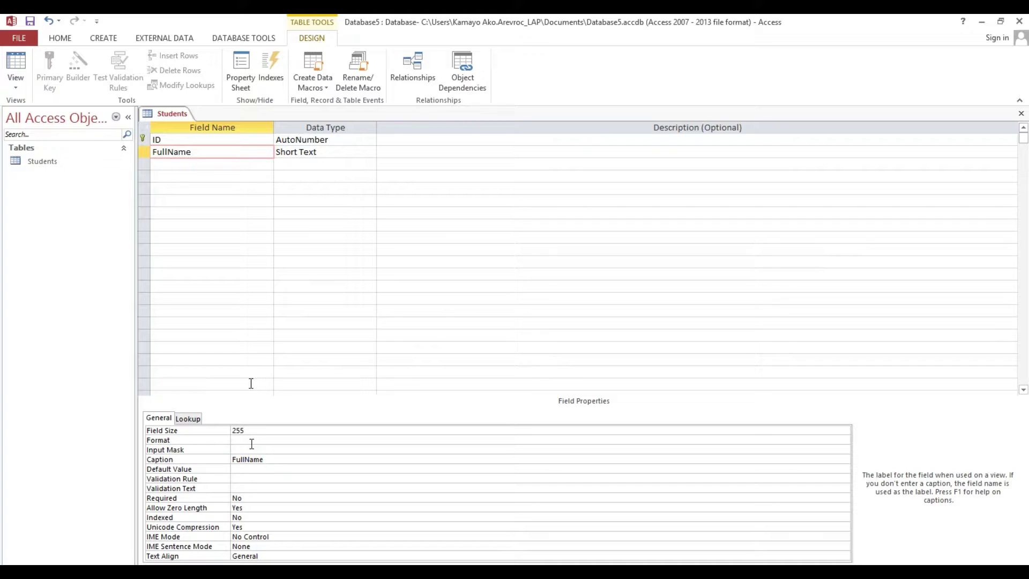
Save the Students table, switch to Datasheet view and widen the Full Name column.
left_click(21, 62)
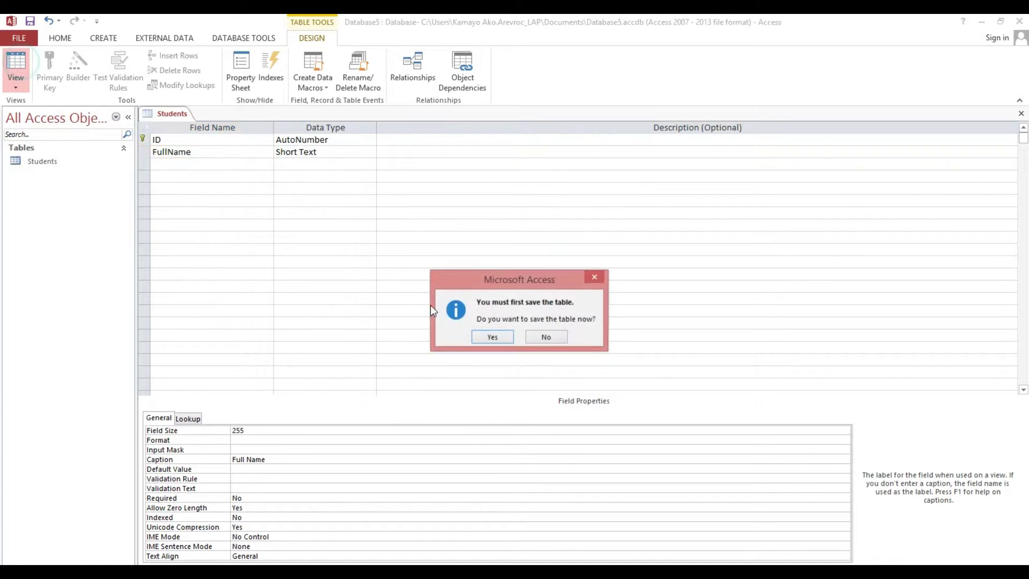
left_click(491, 337)
left_click(234, 129)
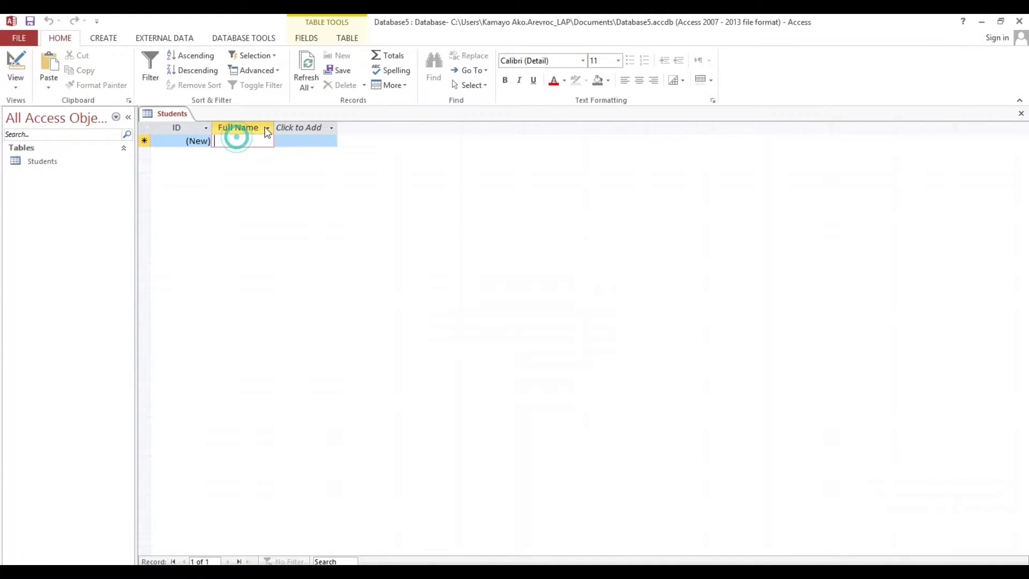
left_click_drag(273, 127, 337, 127)
left_click(364, 127)
left_click(262, 138)
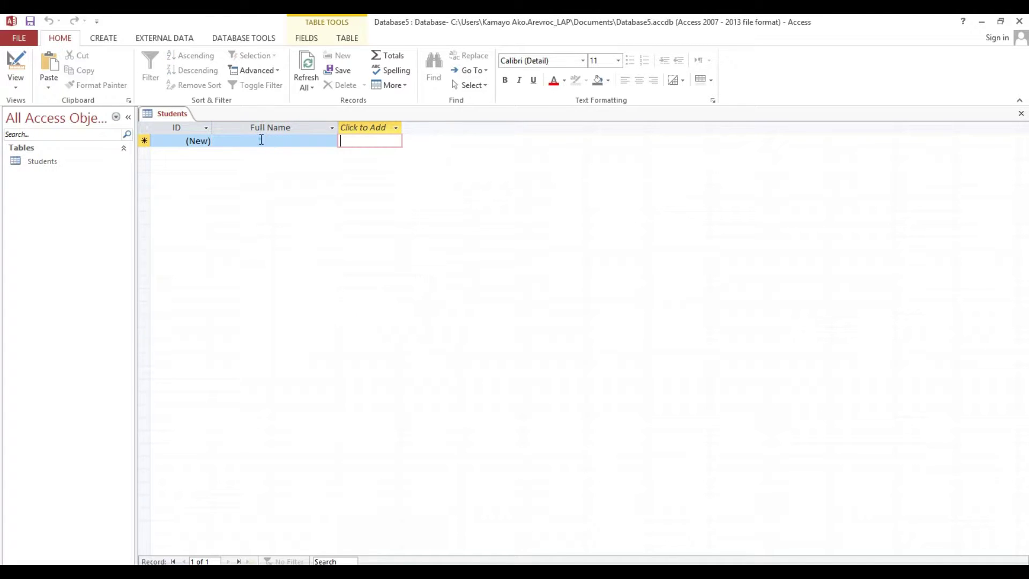
Enter two students' full names as records 1 and 2.
left_click(261, 139)
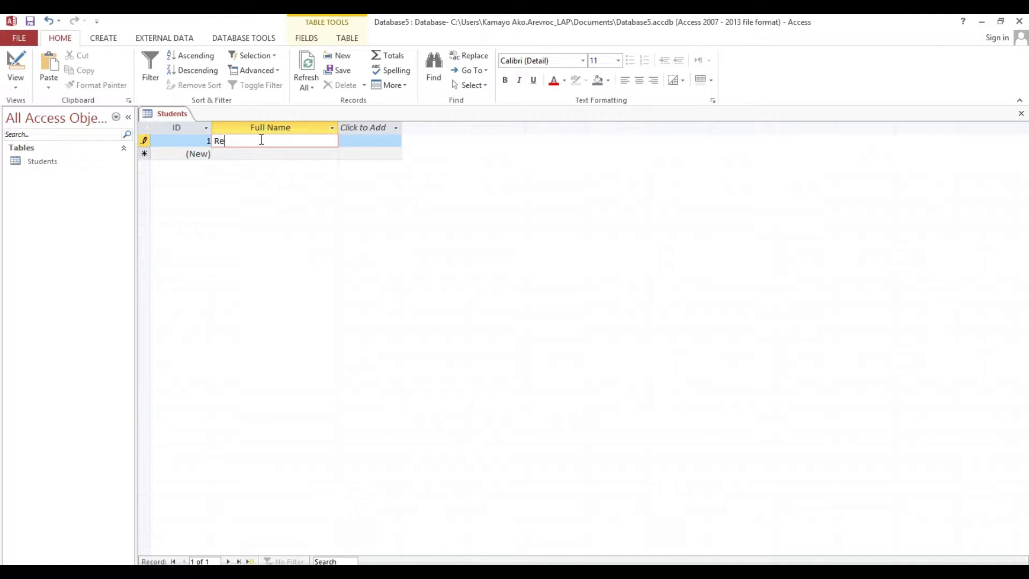
key("Tab")
key("Tab")
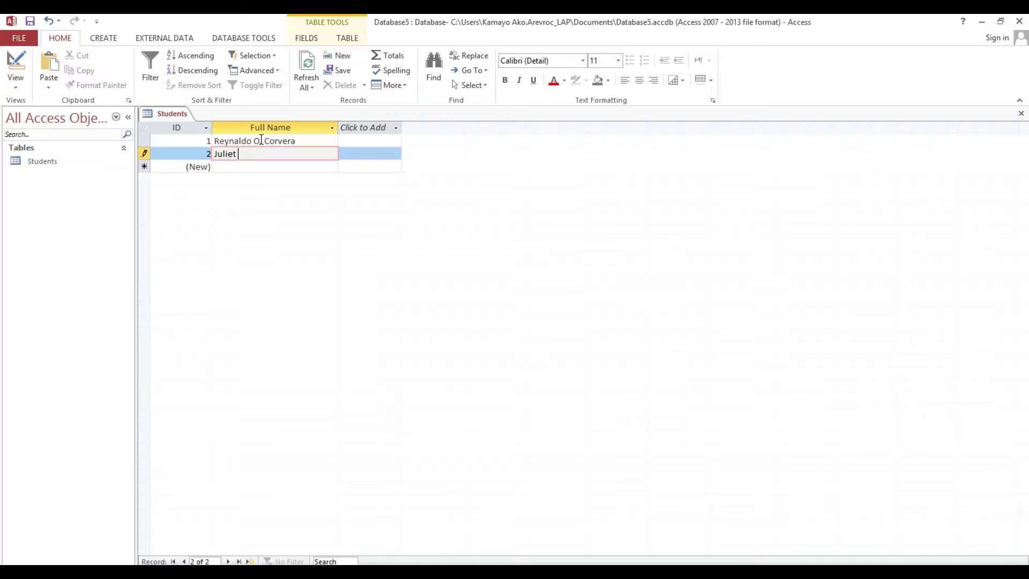
key("Tab")
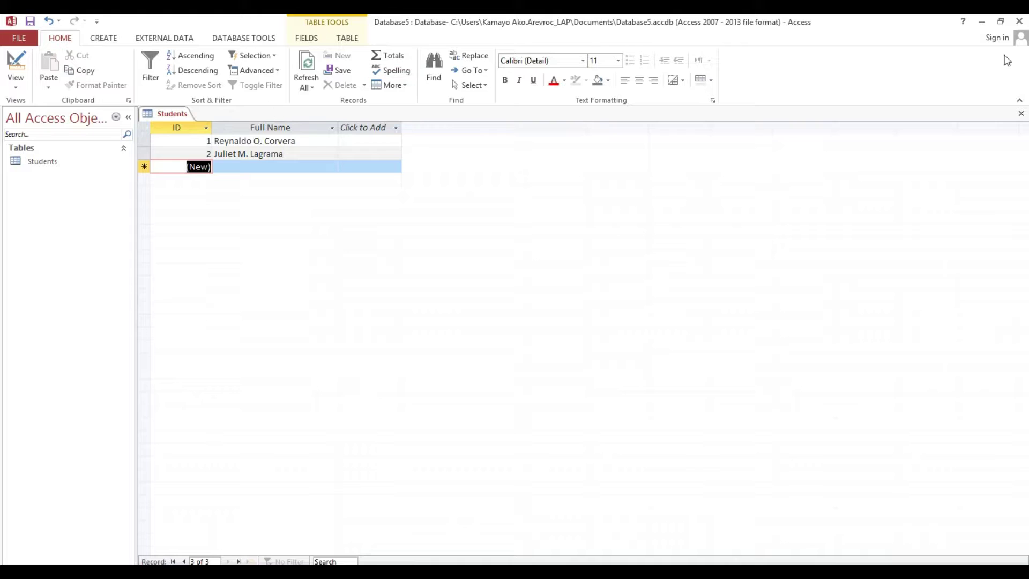
Close Students saving its layout, then start a new Design-view table and name its first field.
left_click(1023, 115)
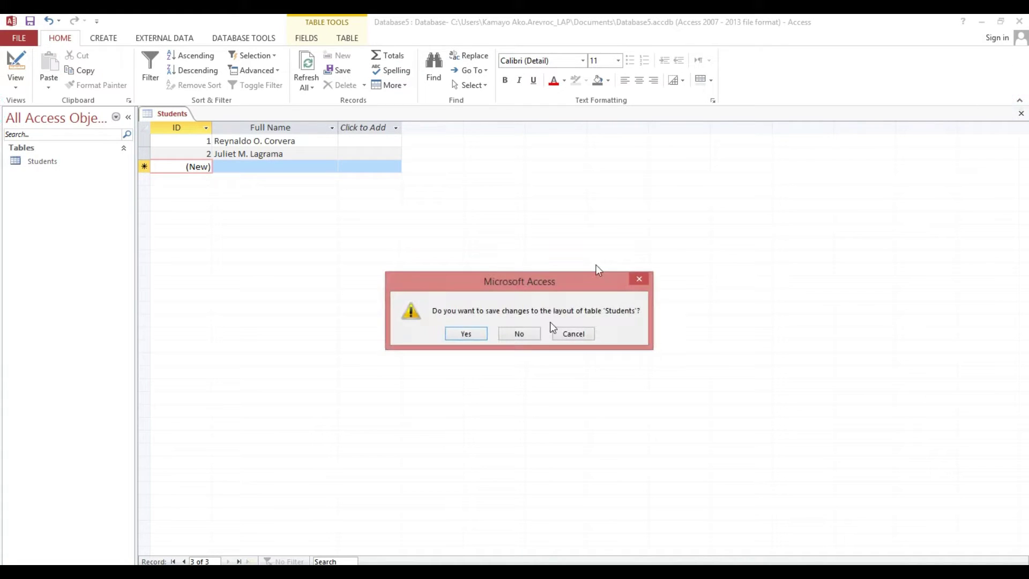
left_click(480, 339)
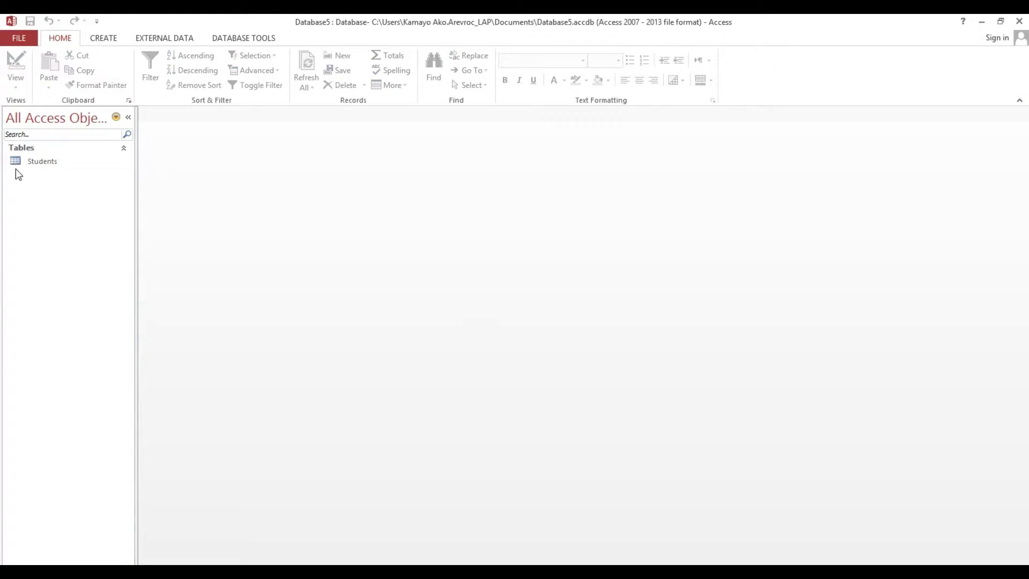
left_click(97, 39)
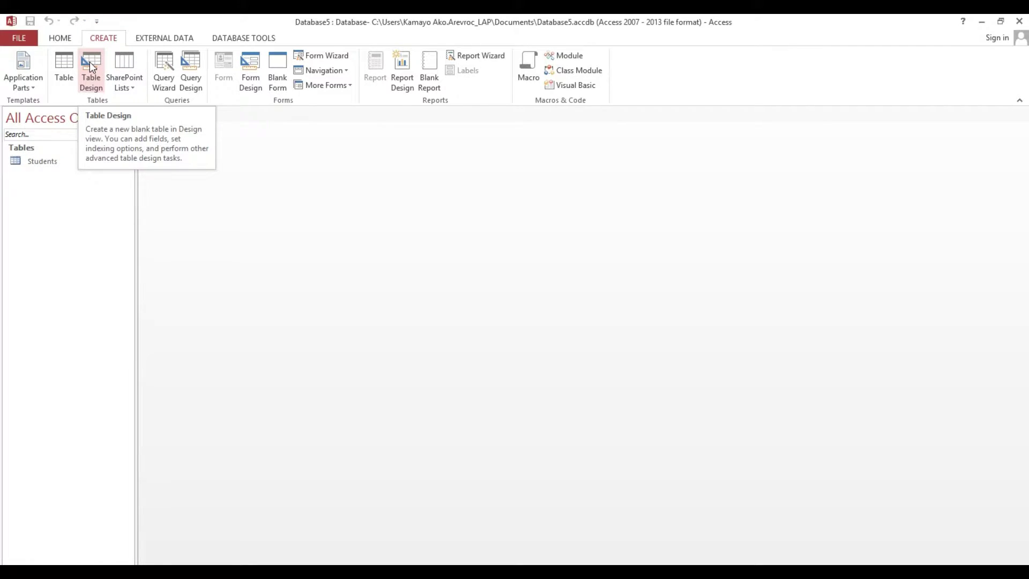
left_click(89, 62)
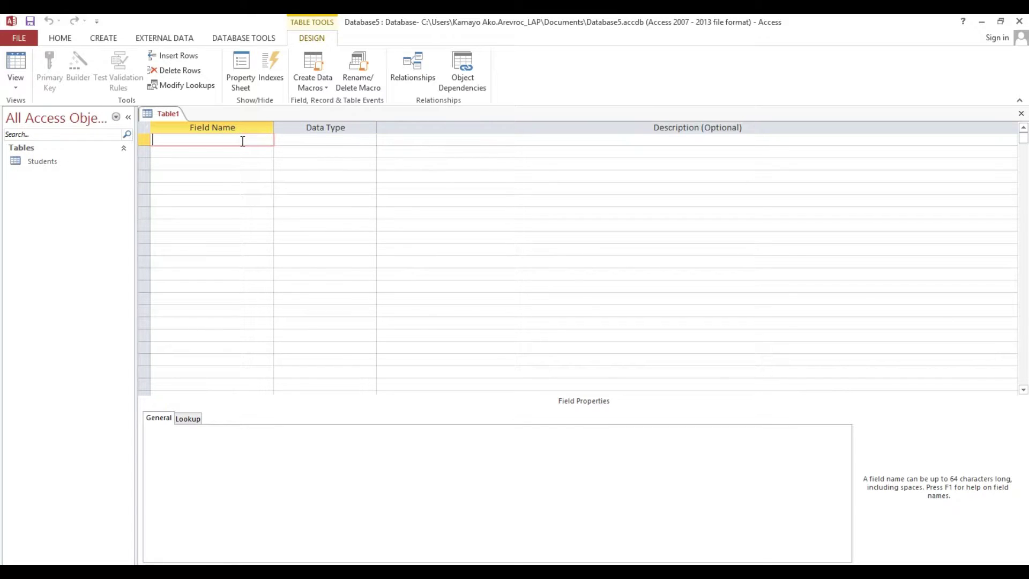
type("Class")
Finish naming the ClassID field and set it as the primary key.
type("ID")
key("Tab")
left_click(144, 139)
right_click(144, 140)
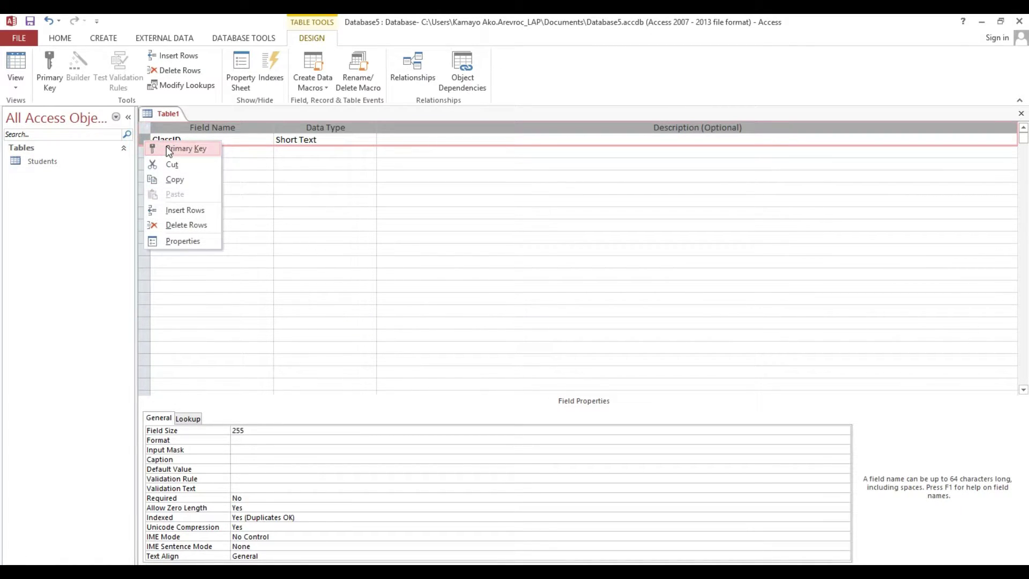
left_click(182, 148)
Add a StudentName field in the second row and open its data type list.
left_click(175, 152)
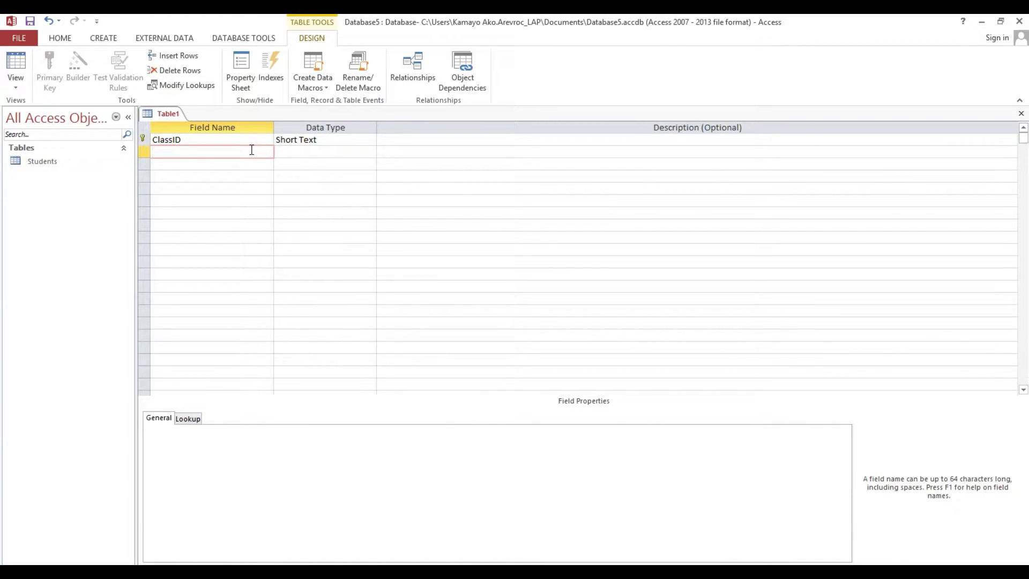
type("StudentName")
left_click(368, 151)
left_click(370, 151)
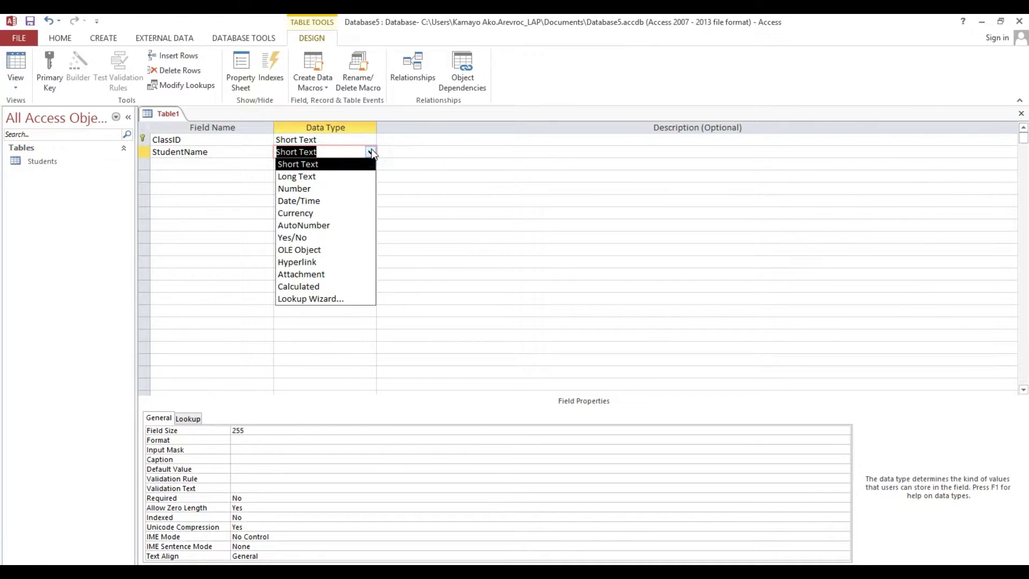
Make StudentName a lookup to the Students table's ID and FullName columns.
left_click(312, 300)
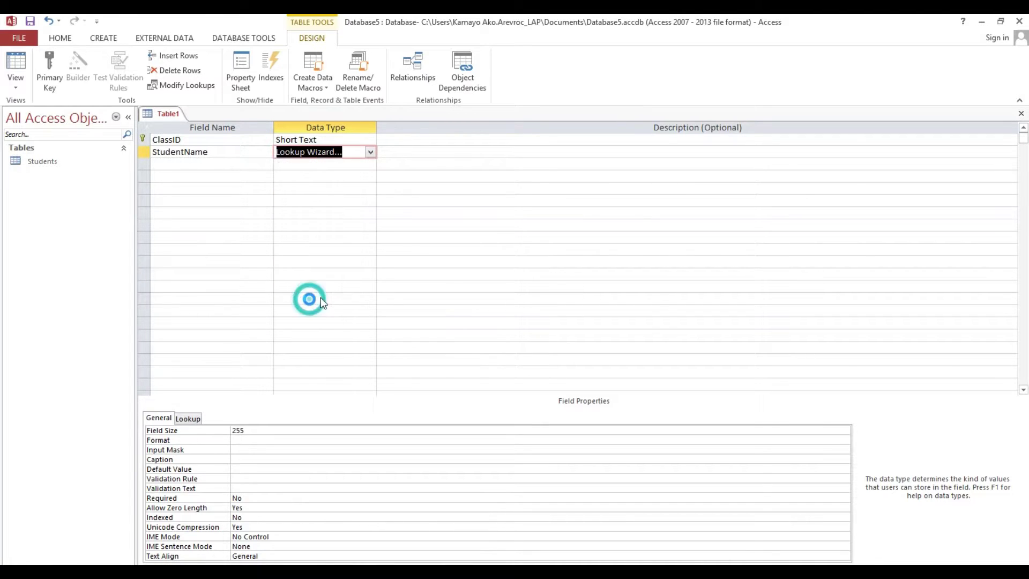
left_click(584, 328)
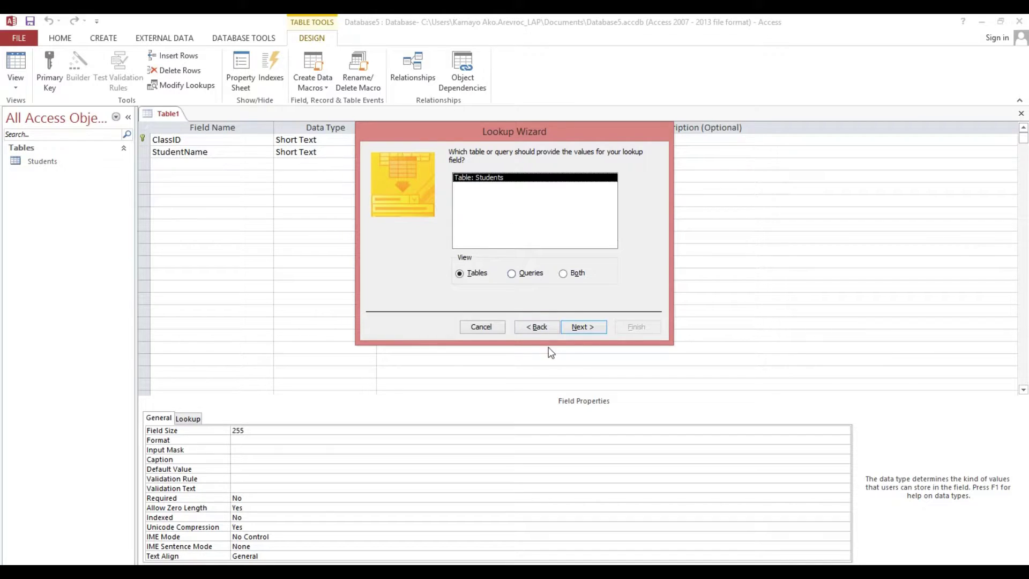
left_click(568, 329)
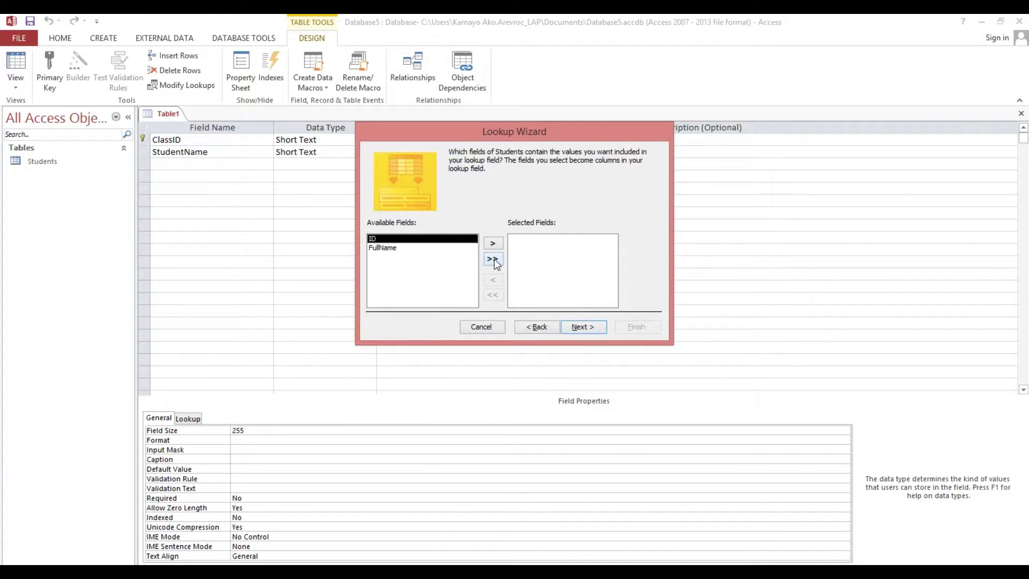
left_click(494, 259)
left_click(578, 327)
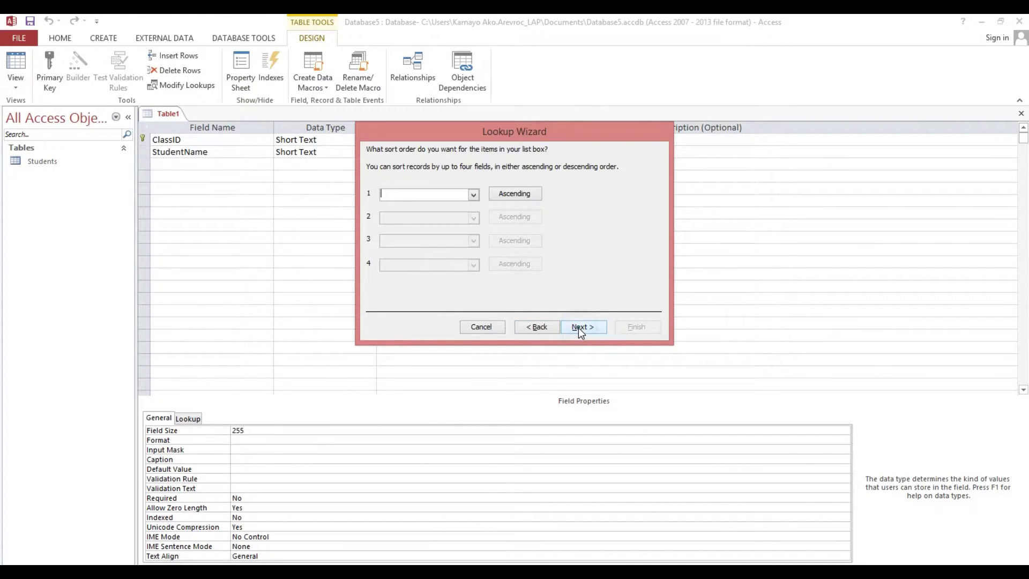
left_click(578, 327)
mouse_move(441, 215)
left_mouse_down()
mouse_move(470, 215)
mouse_move(451, 215)
left_mouse_up()
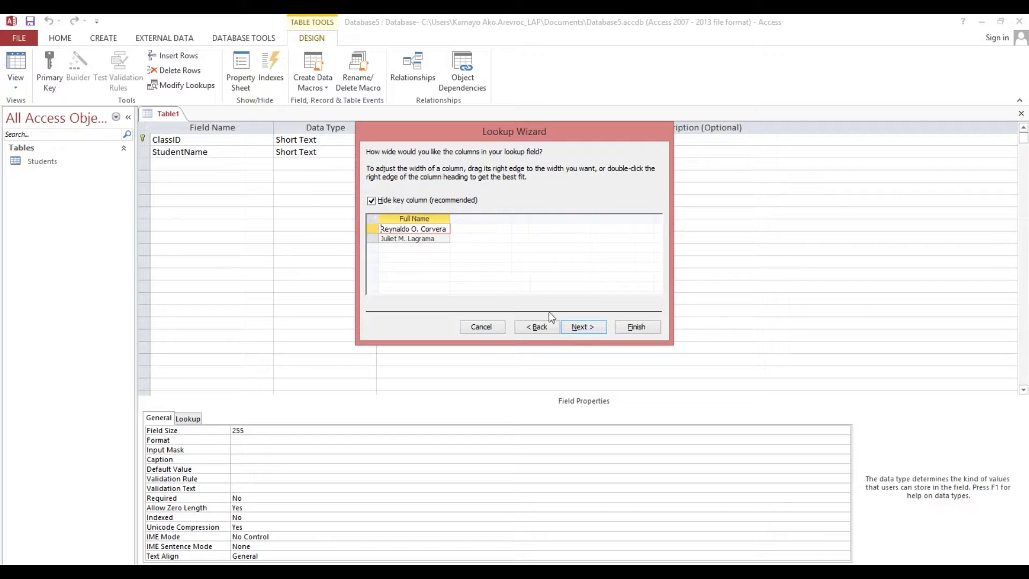
left_click(584, 328)
left_click(638, 327)
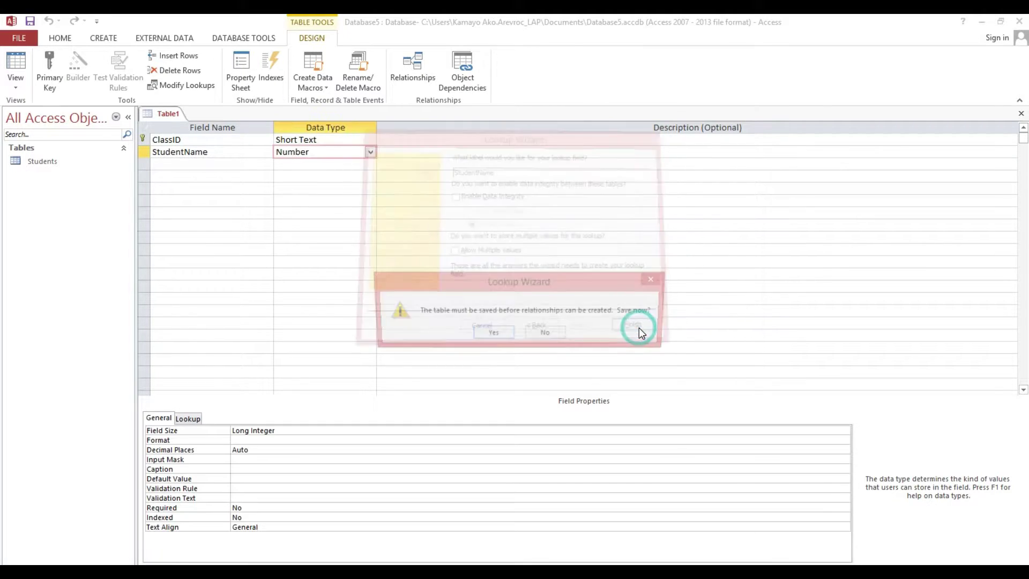
Save the new table as ClassRecord.
left_click(506, 334)
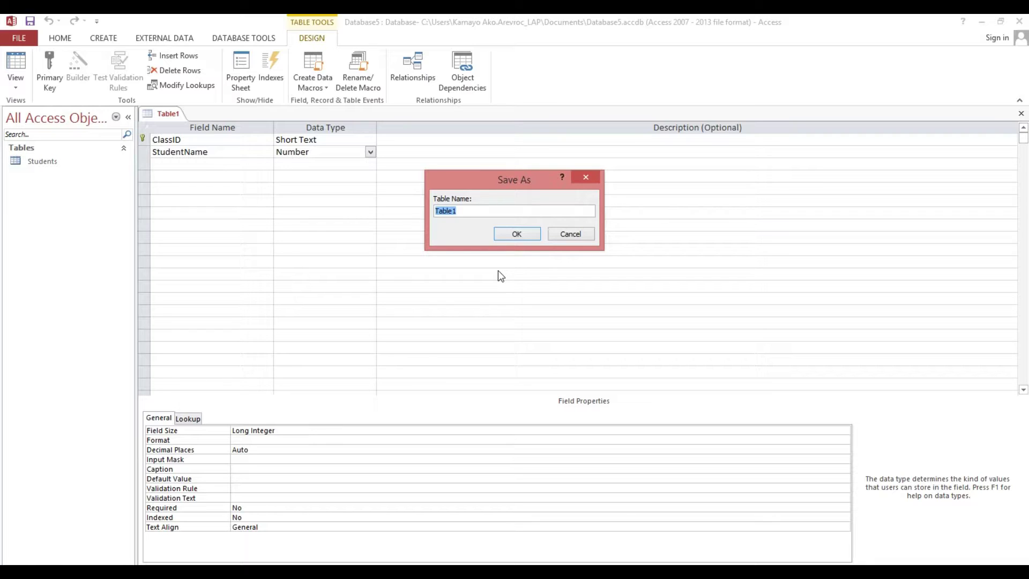
type("ClassRec")
left_click(517, 234)
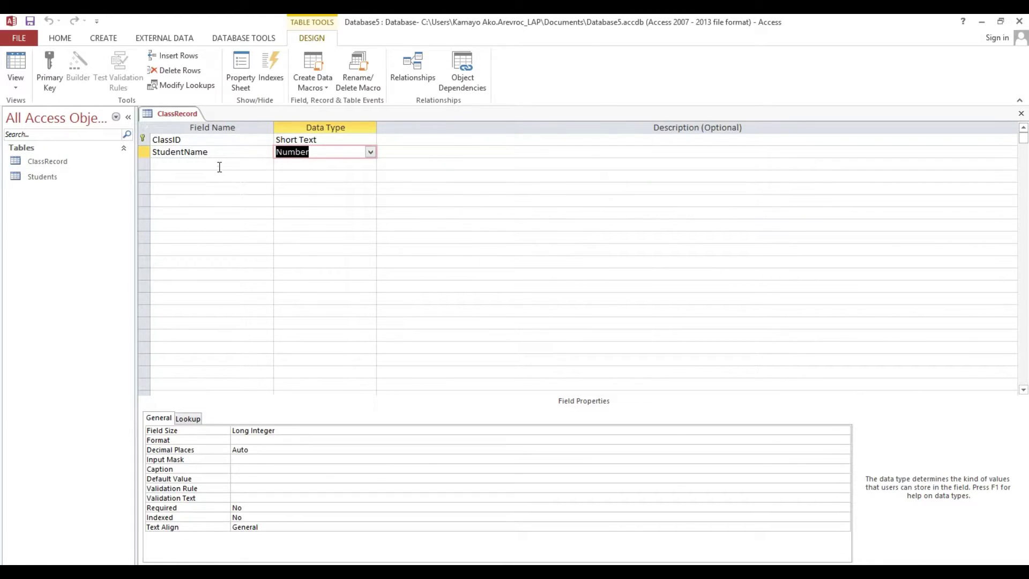
Add Subject and Quarterly as the third and fourth fields, both Short Text.
left_click(219, 167)
type("Subject")
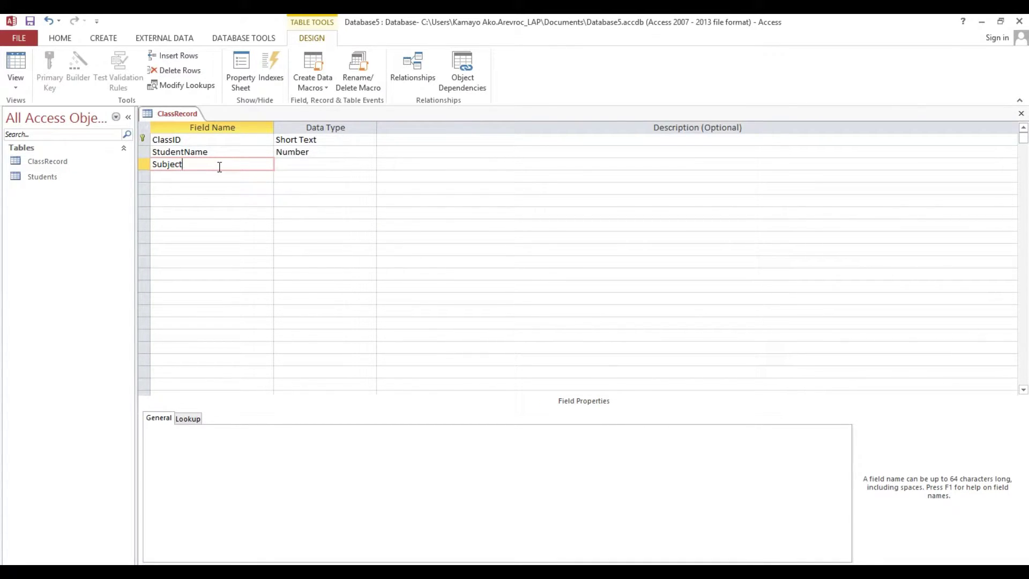
key("Tab")
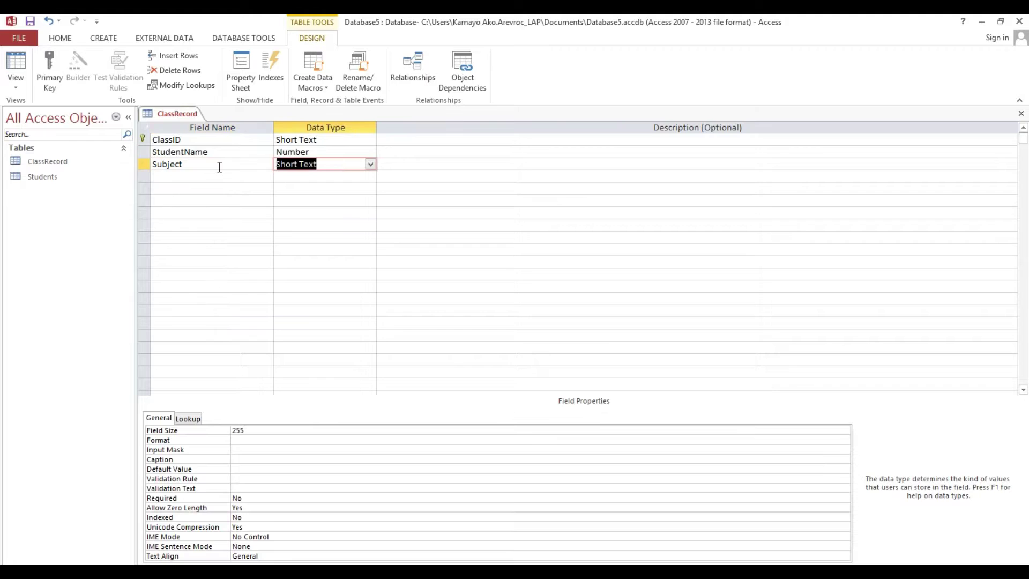
left_click(199, 179)
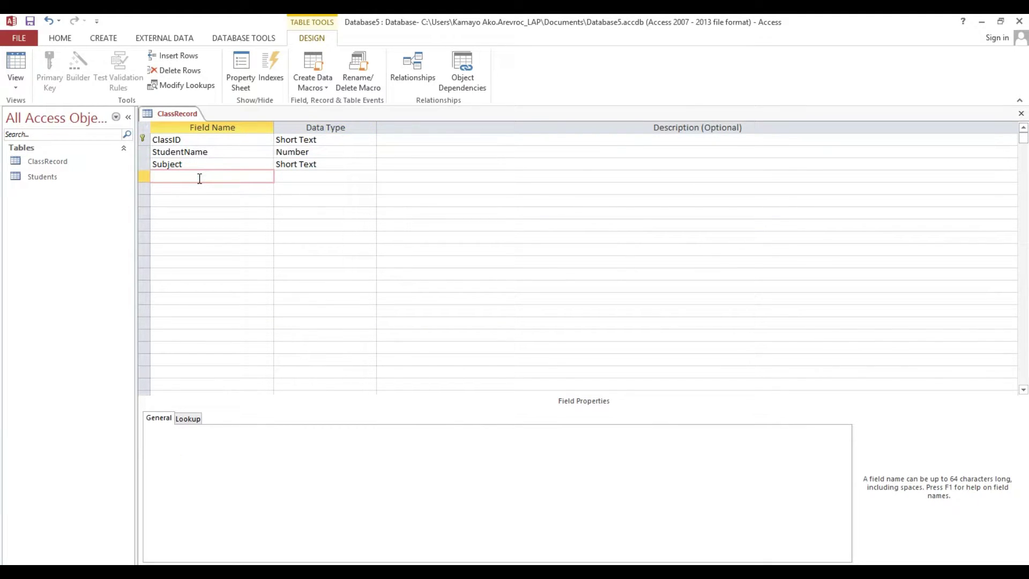
type("Quarterly")
key("Tab")
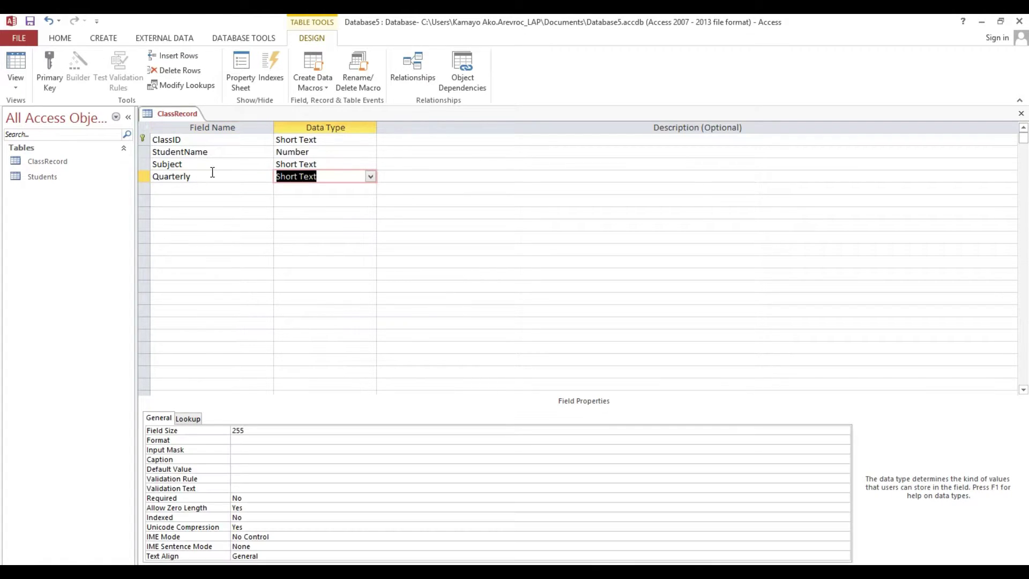
Start the Lookup Wizard for Quarterly, choosing to type in the values yourself.
left_click(371, 177)
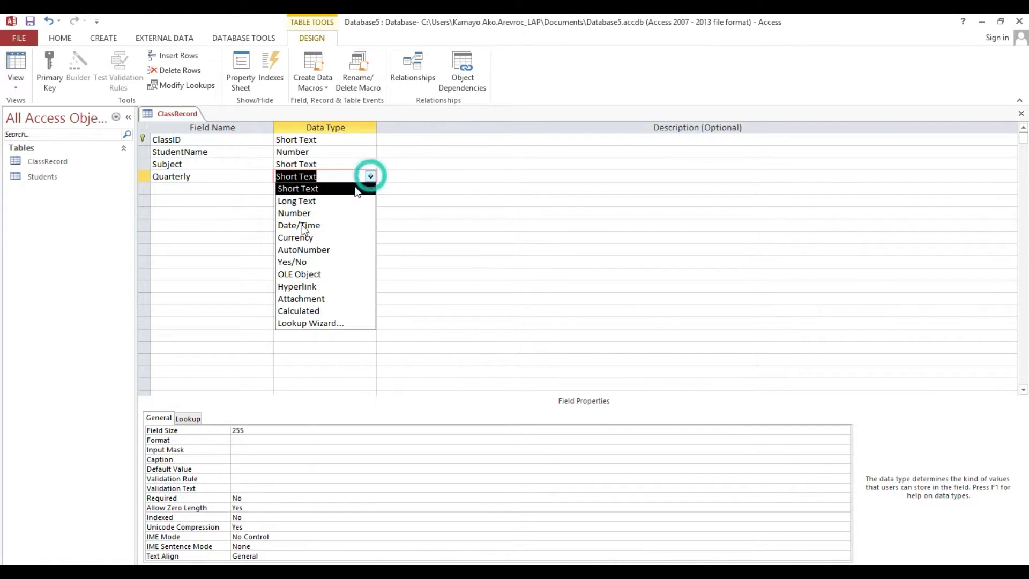
left_click(292, 322)
left_click(460, 217)
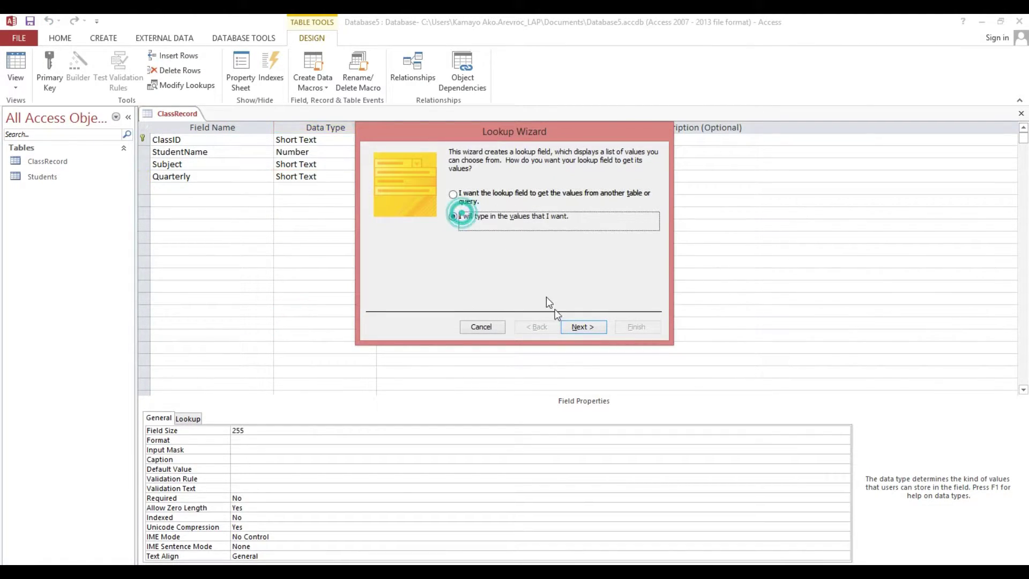
left_click(577, 323)
Enter 1st Quarter, 2nd Quarter, 3rd Quarter and 4th Quarter and finish the lookup.
left_click(424, 230)
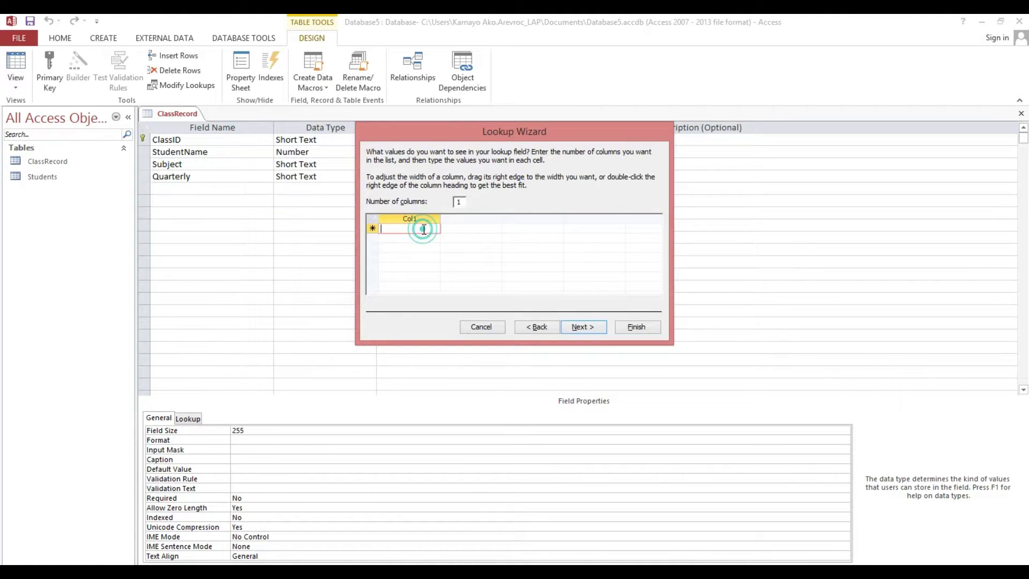
type("1st Quarter")
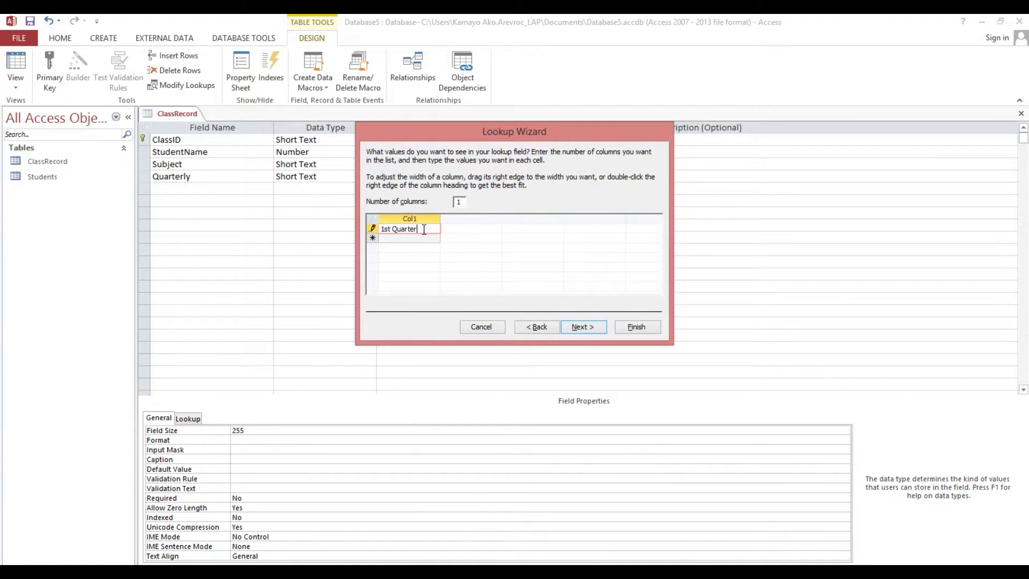
key("Return")
type("2nd Quarter")
key("Return")
type("3rd Quarter")
key("Return")
type("4th")
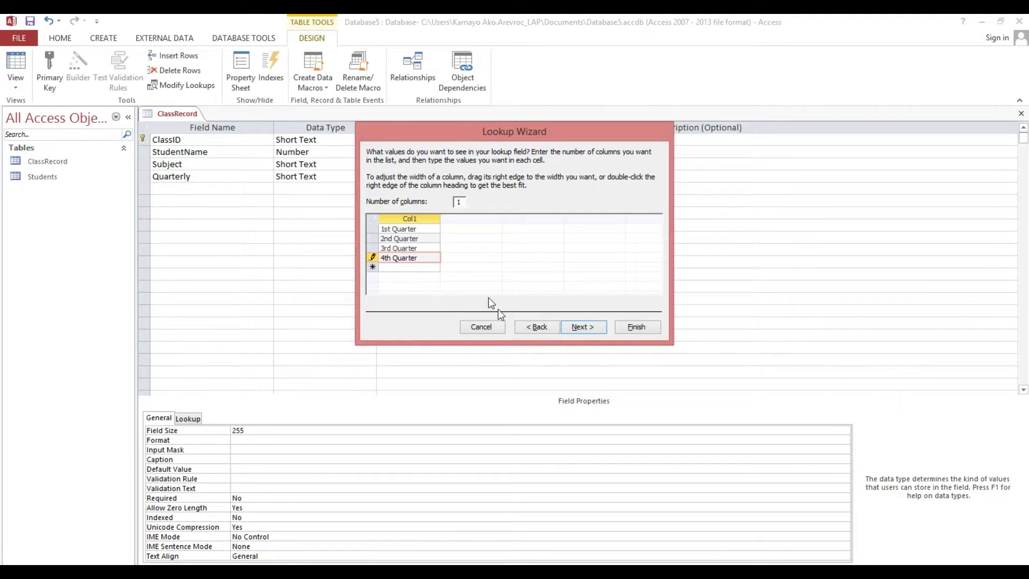
left_click(578, 327)
left_click(632, 324)
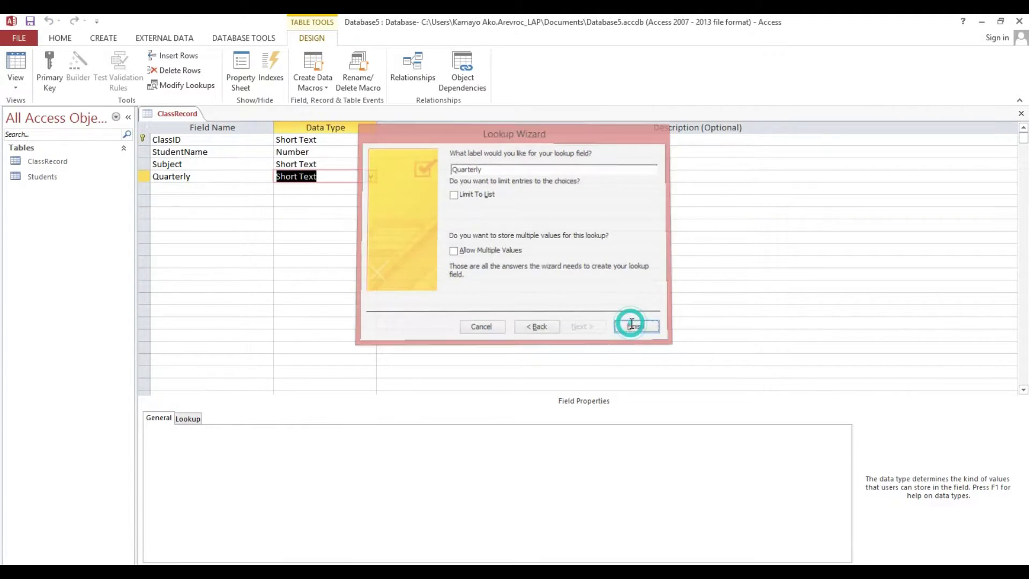
left_click(176, 188)
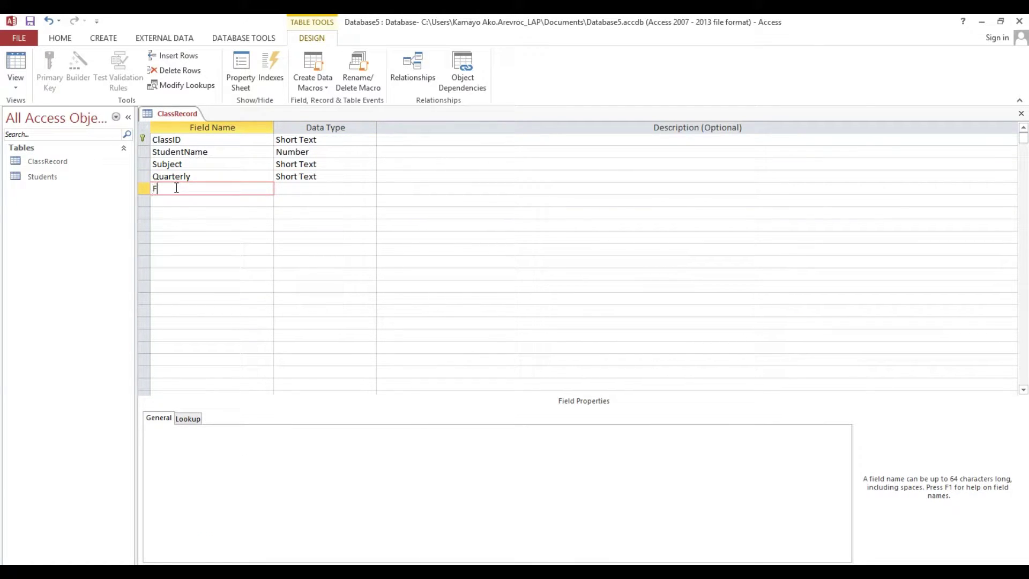
Add a FinalGrade field of type Number with Field Size Double.
type("FinalGrade")
key("Tab")
left_click(371, 188)
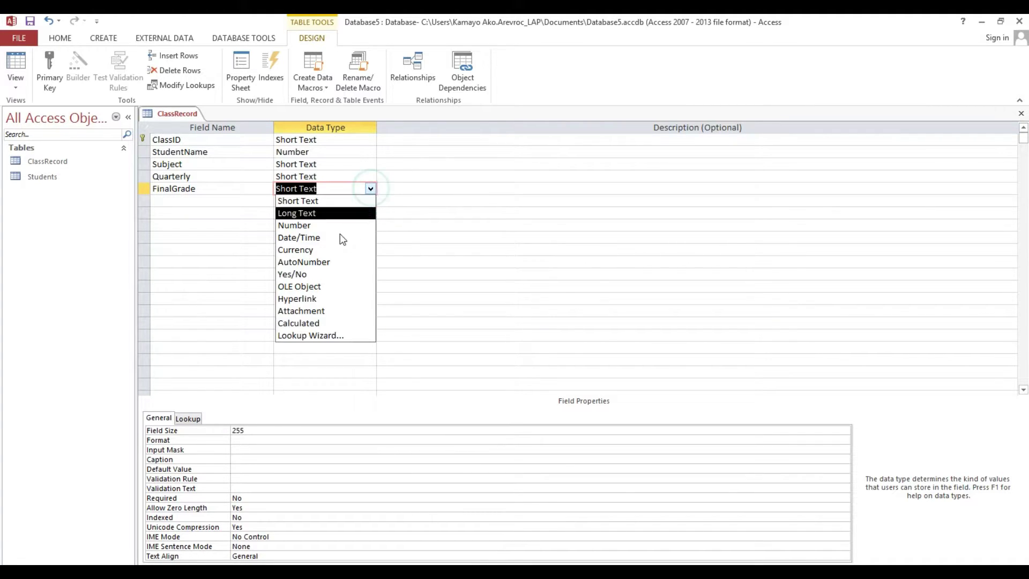
left_click(306, 222)
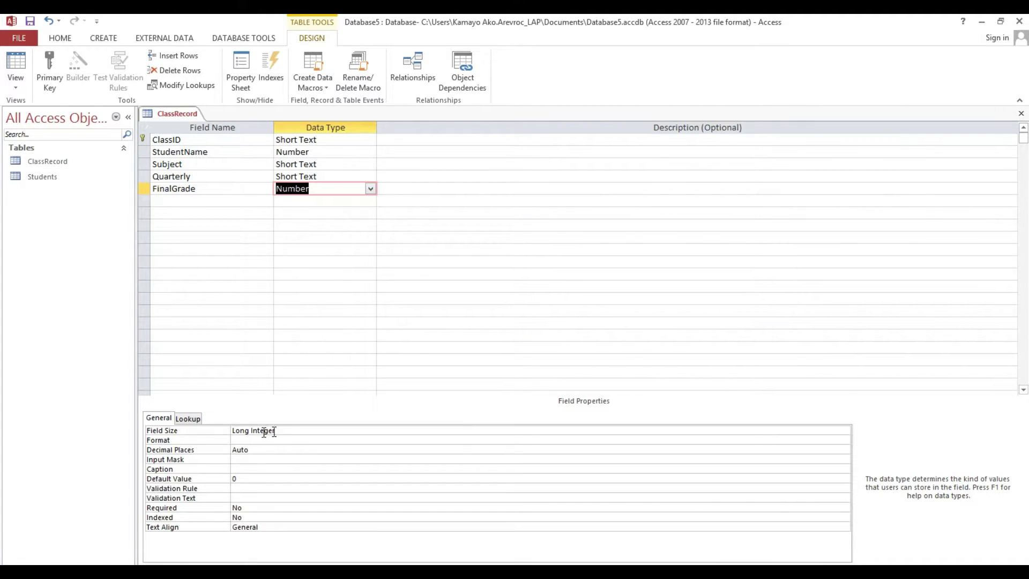
left_click(273, 430)
left_click(844, 431)
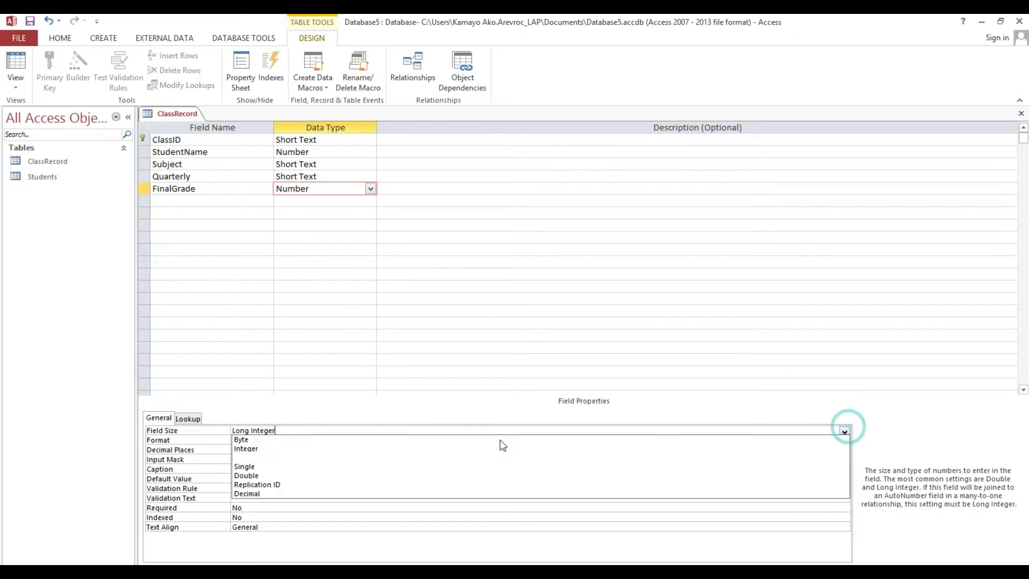
left_click(269, 473)
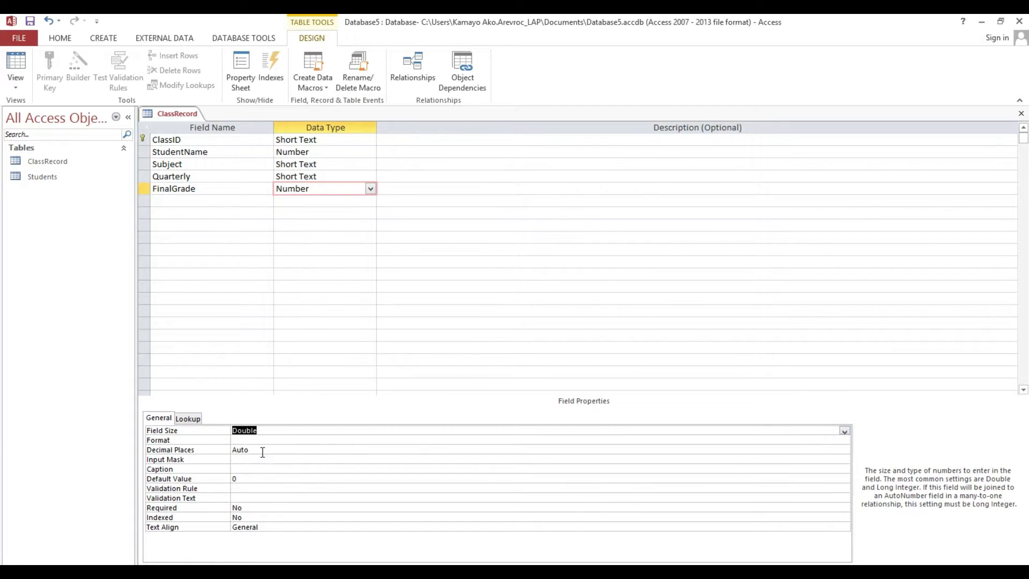
Give FinalGrade 2 decimal places, updated everywhere, and the caption FinalGrade.
left_click(262, 450)
left_click(844, 452)
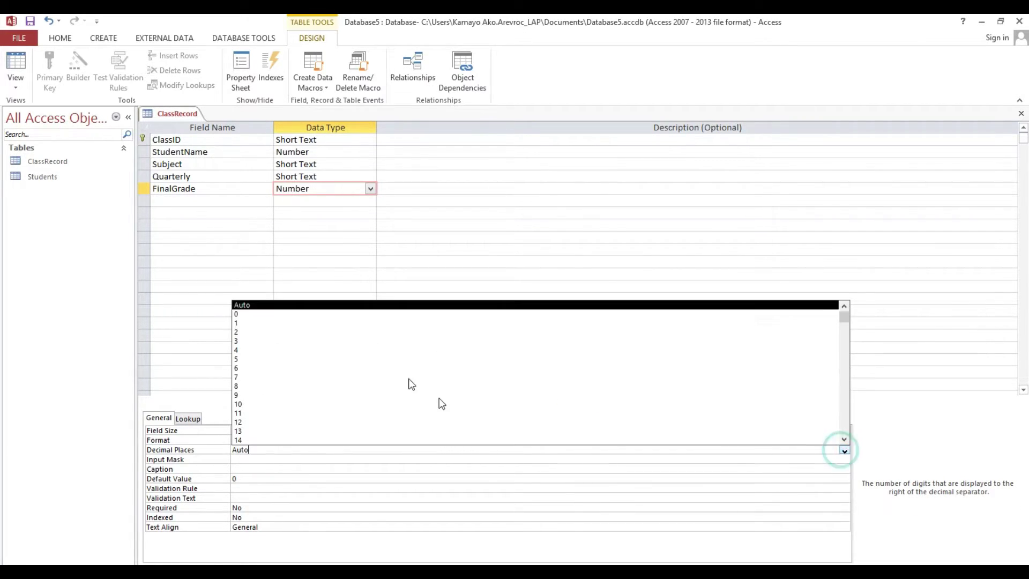
left_click(317, 332)
left_click(225, 452)
left_click(324, 465)
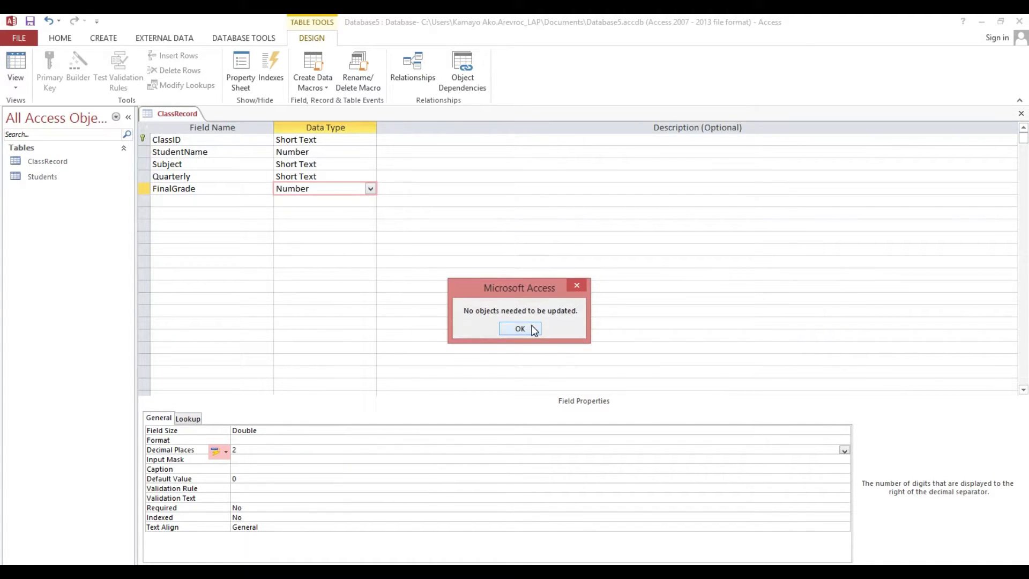
left_click(519, 328)
left_click_drag(215, 189, 157, 189)
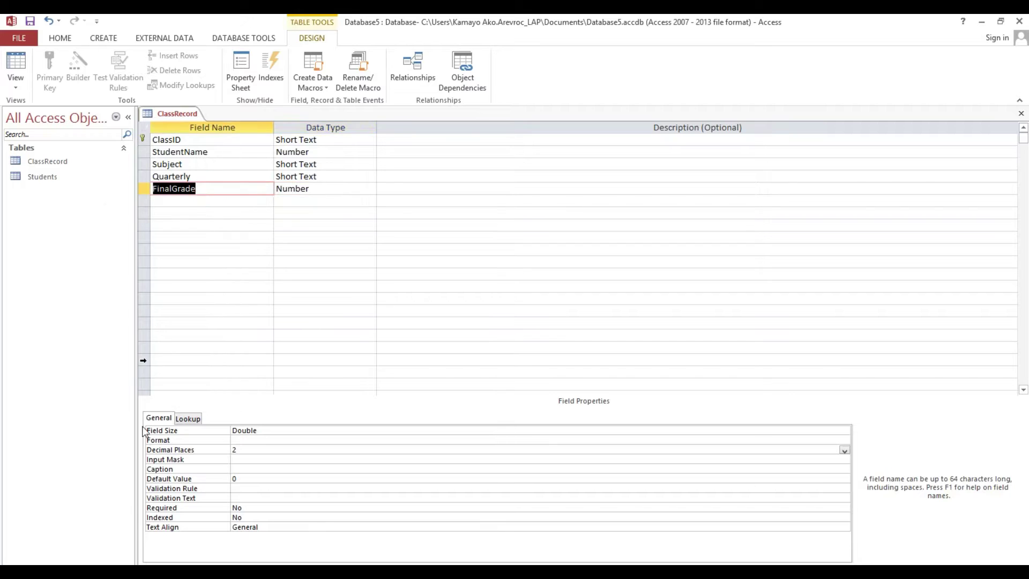
left_click(196, 469)
type("FinalGrade")
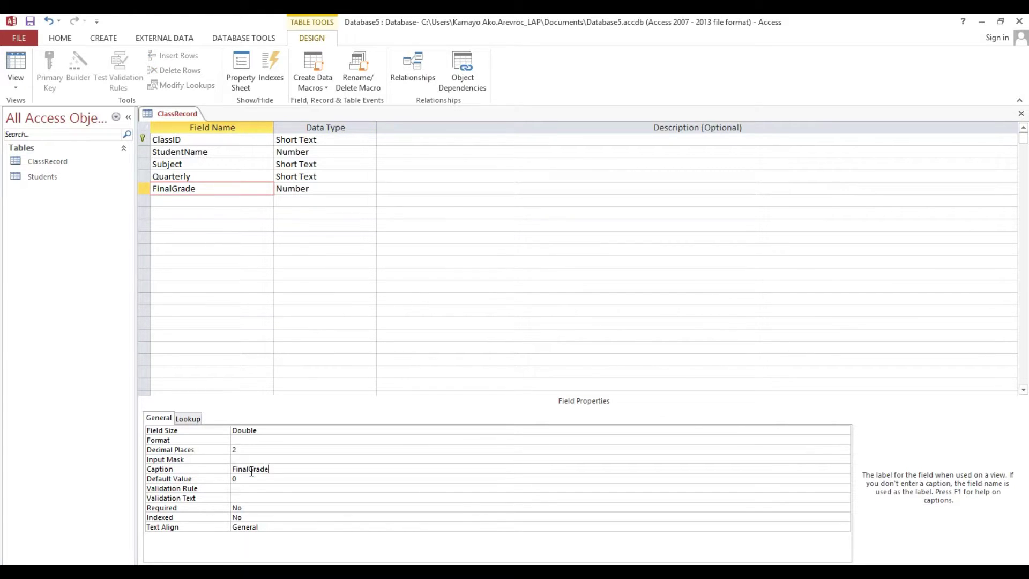
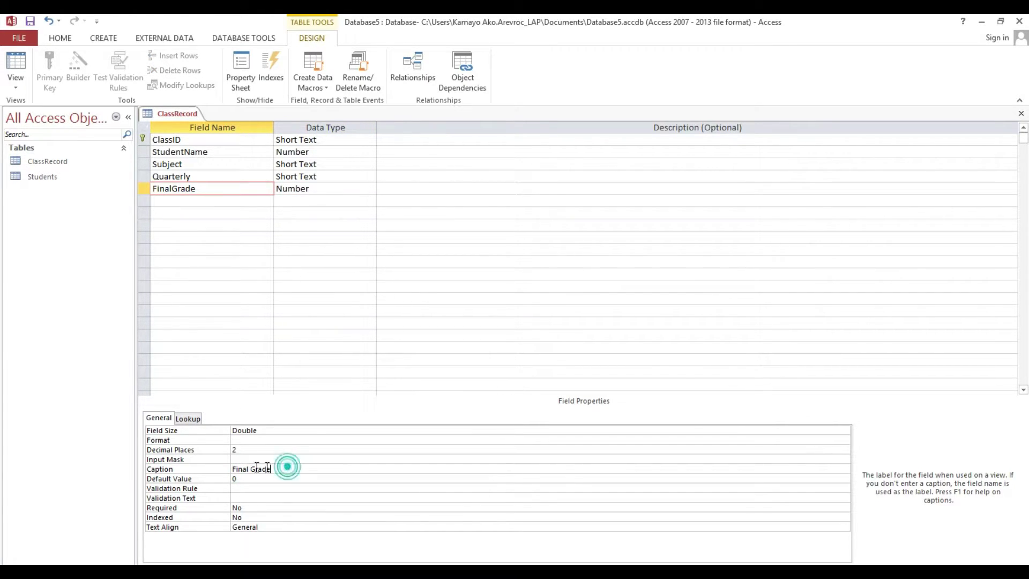
Clear the Final Grade caption, save, and widen the StudentName and FinalGrade datasheet columns.
key("BackSpace")
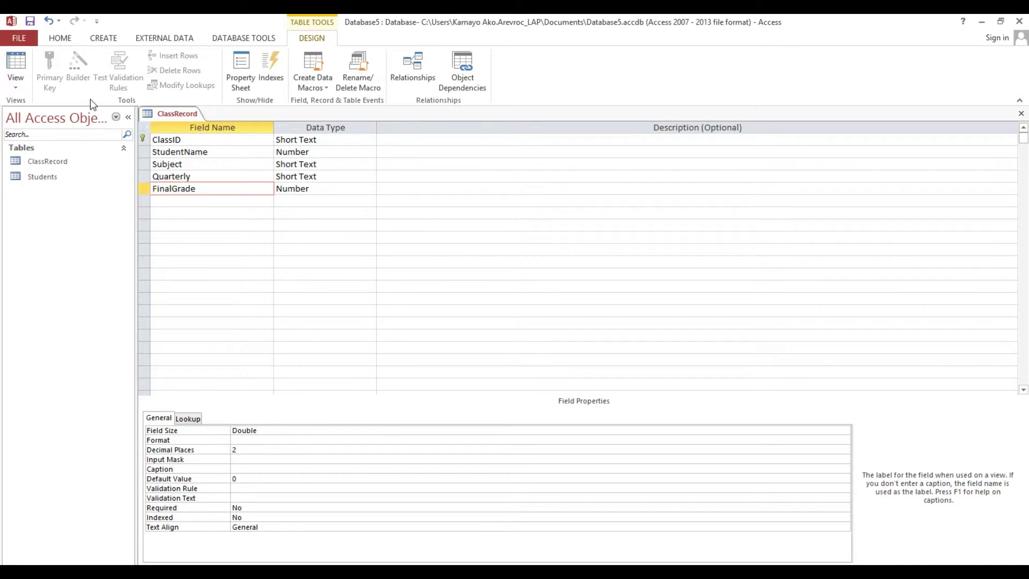
left_click(10, 69)
left_click(493, 337)
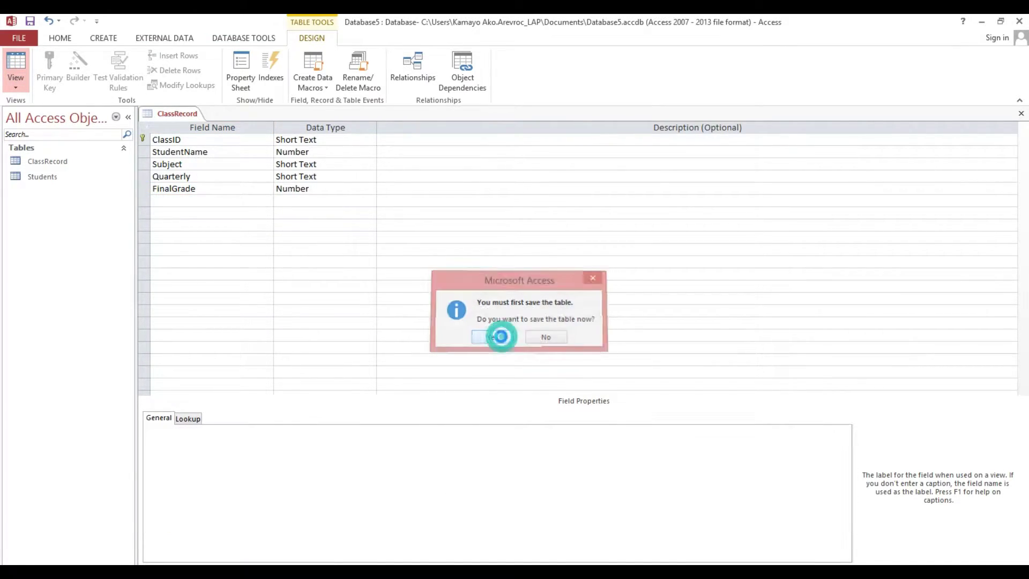
left_click_drag(273, 127, 344, 127)
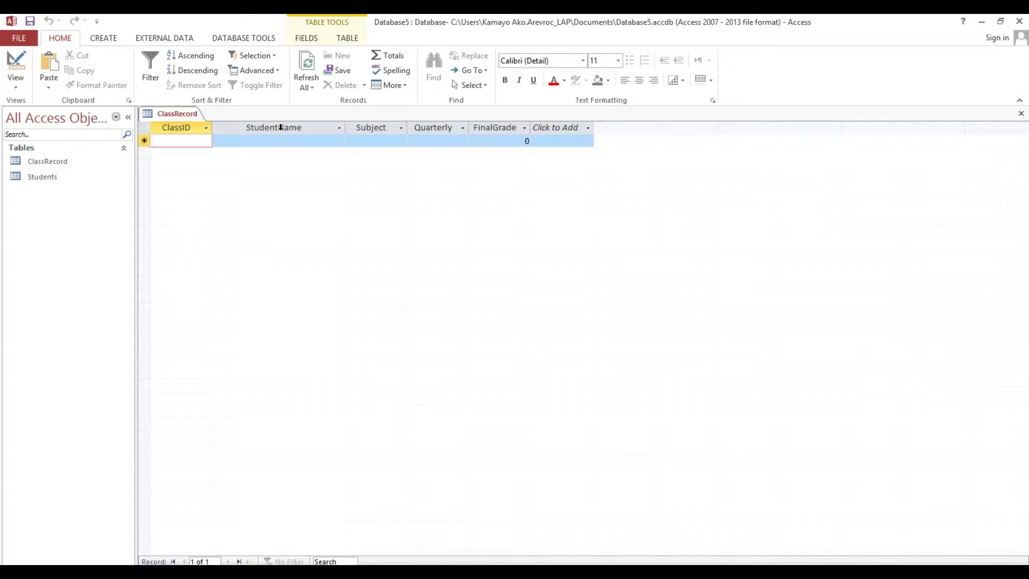
left_click_drag(530, 127, 583, 127)
key("Escape")
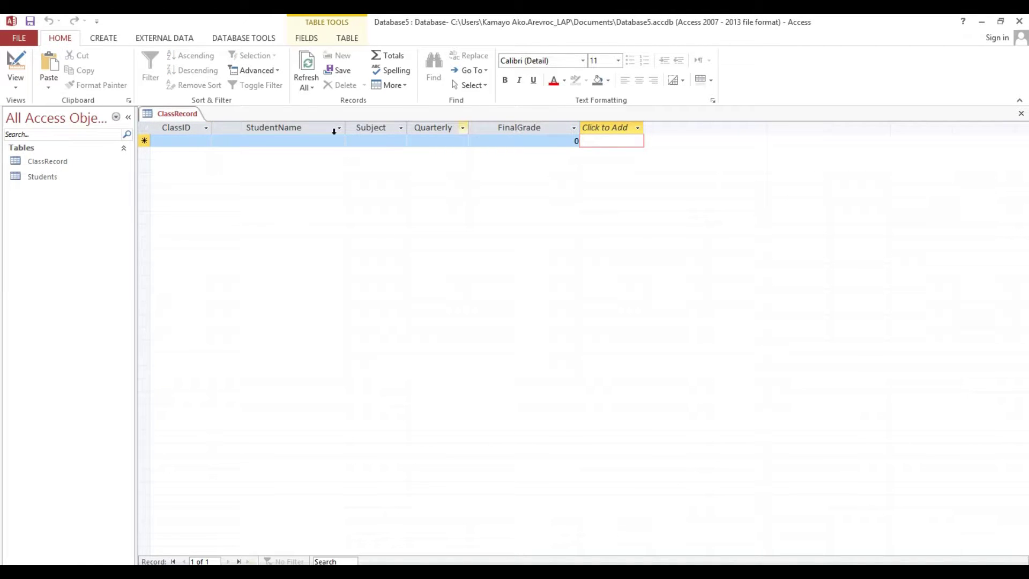
Back in Design View, give the StudentName field the caption 'Student Name'.
left_click(16, 62)
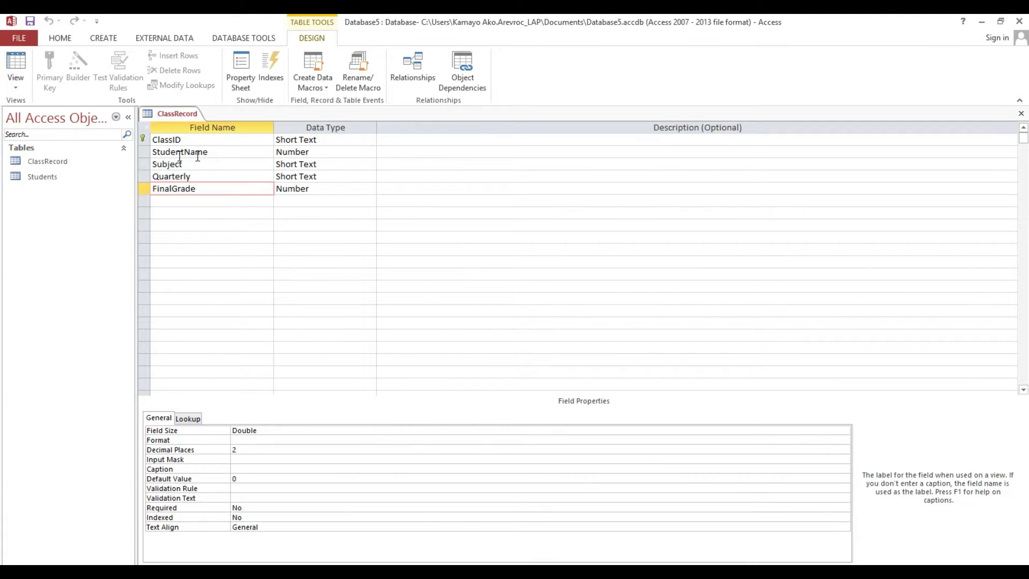
double_click(221, 154)
key("ctrl+c")
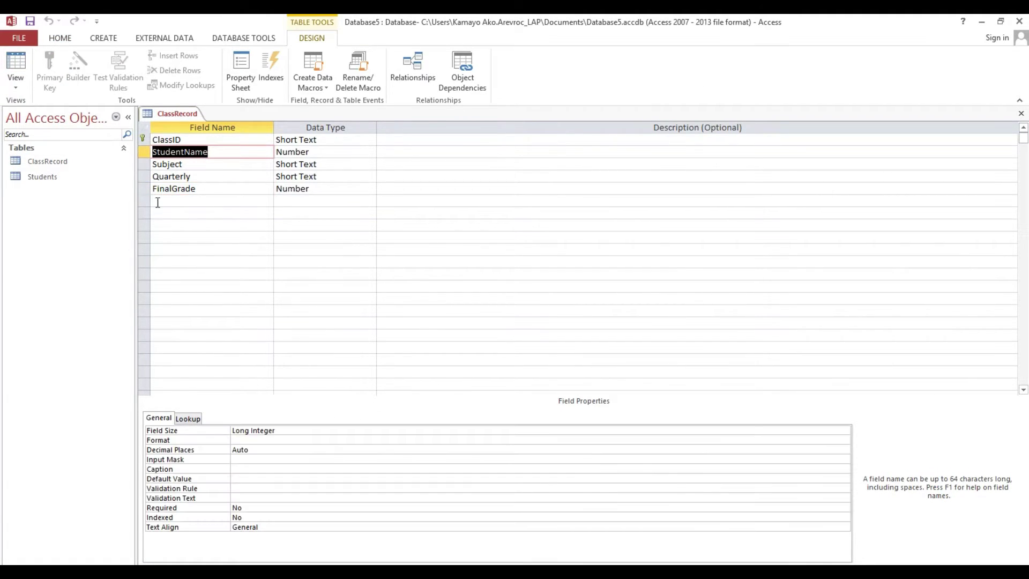
left_click(160, 471)
key("ctrl+v")
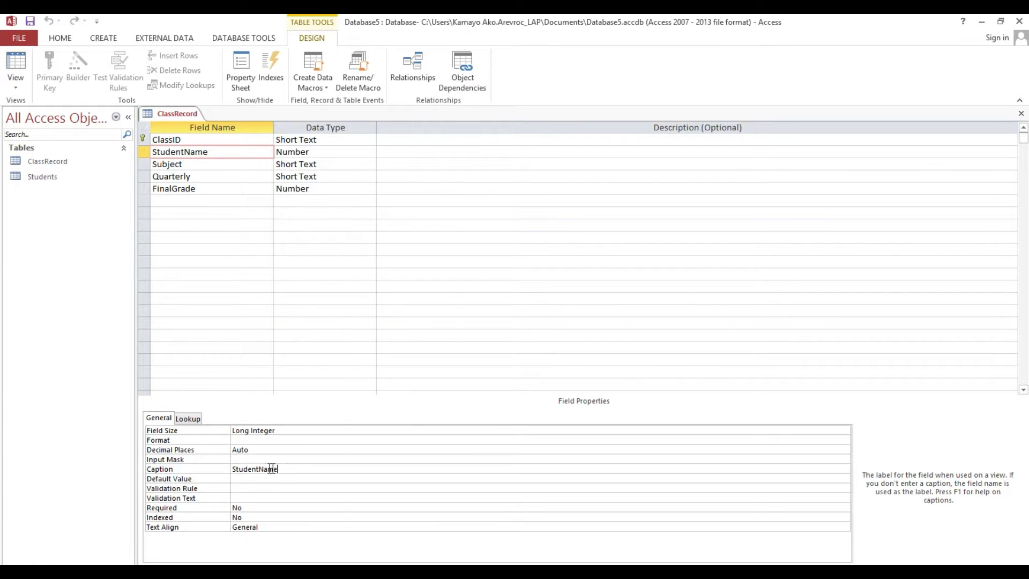
left_click(260, 470)
Caption FinalGrade 'Final Grade', save the table, and widen the Subject column in Datasheet view.
left_click(197, 161)
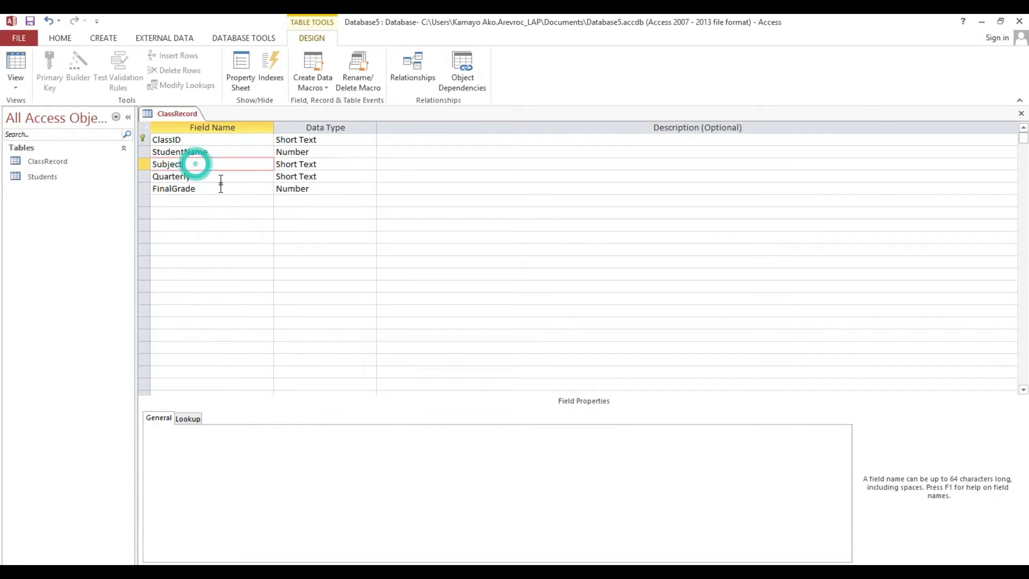
double_click(217, 188)
key("ctrl+c")
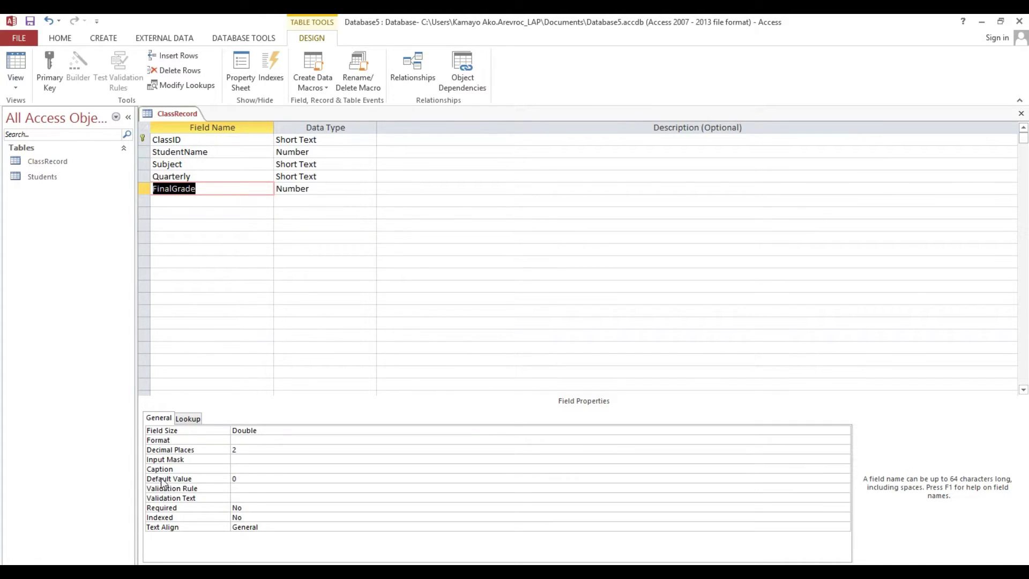
left_click(164, 469)
key("ctrl+v")
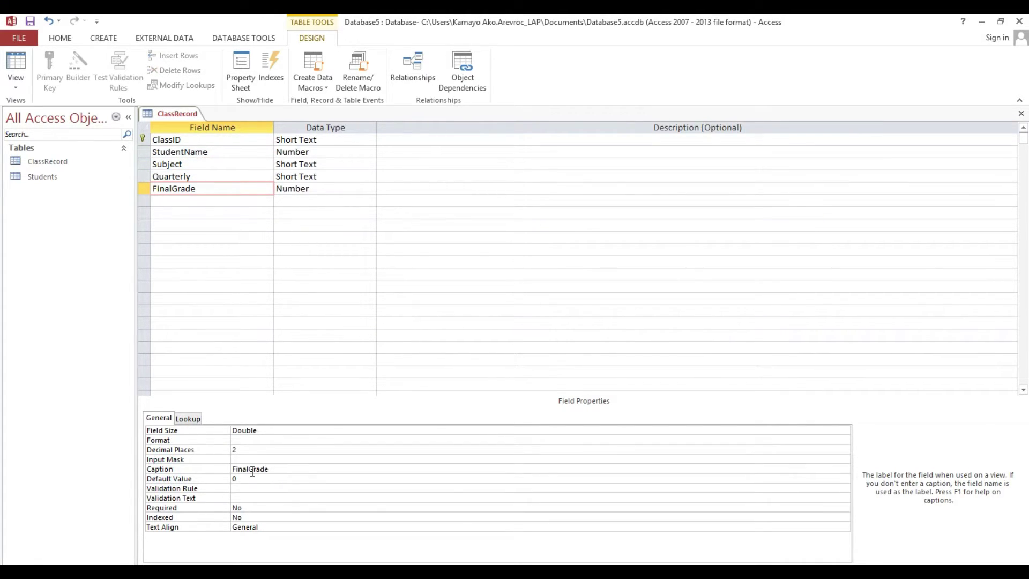
left_click(303, 461)
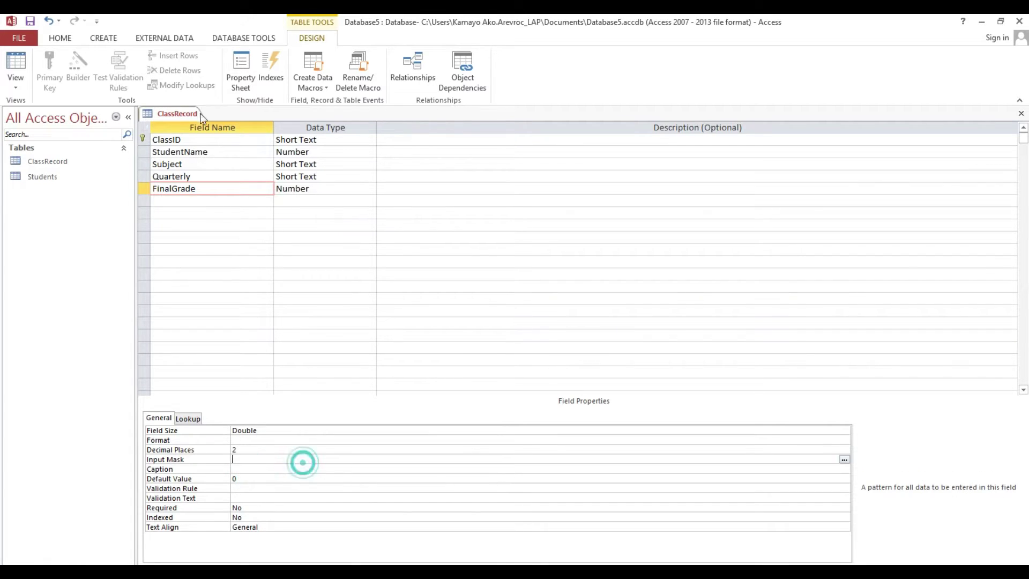
left_click(16, 67)
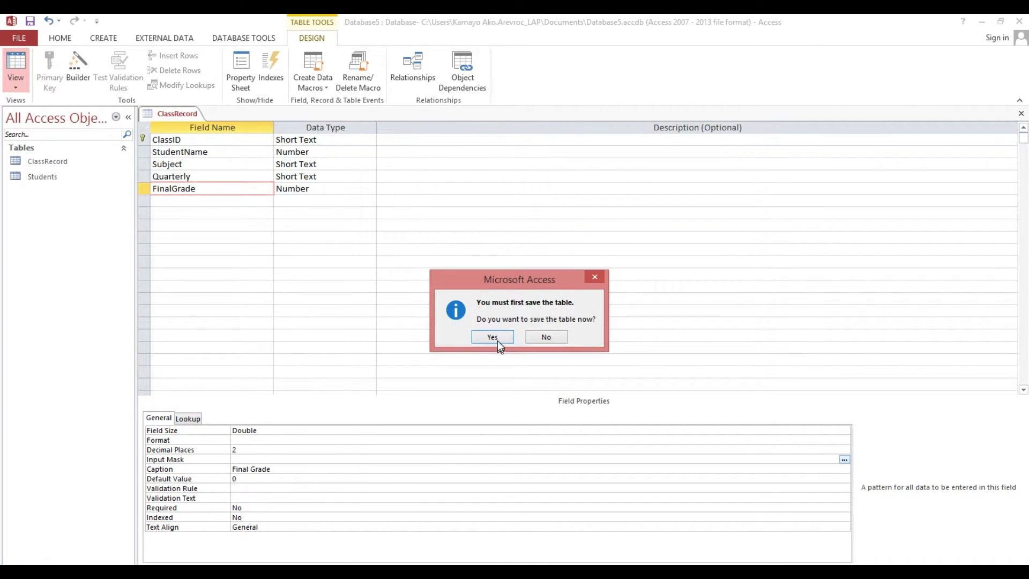
left_click(493, 339)
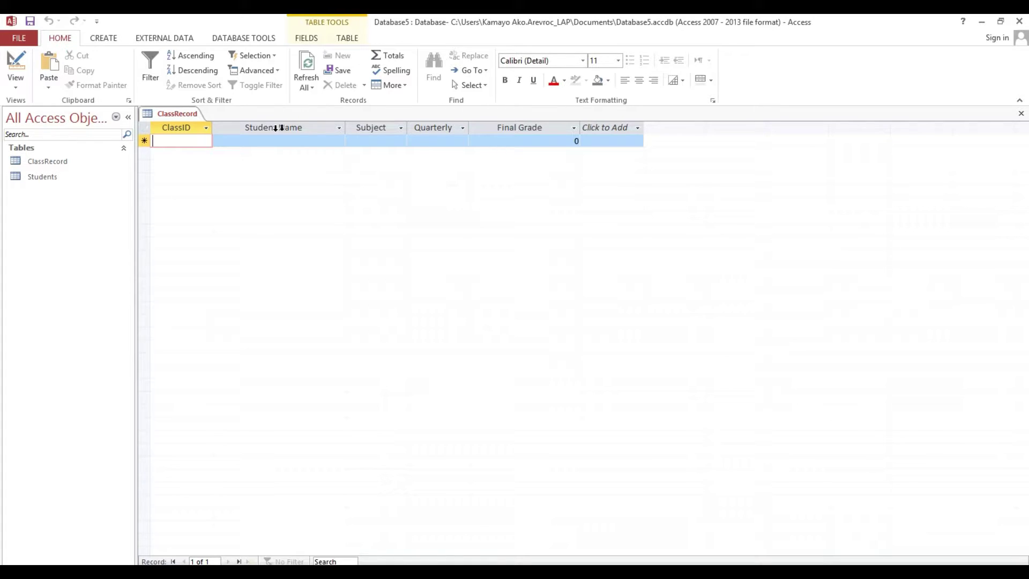
left_click_drag(410, 128, 517, 128)
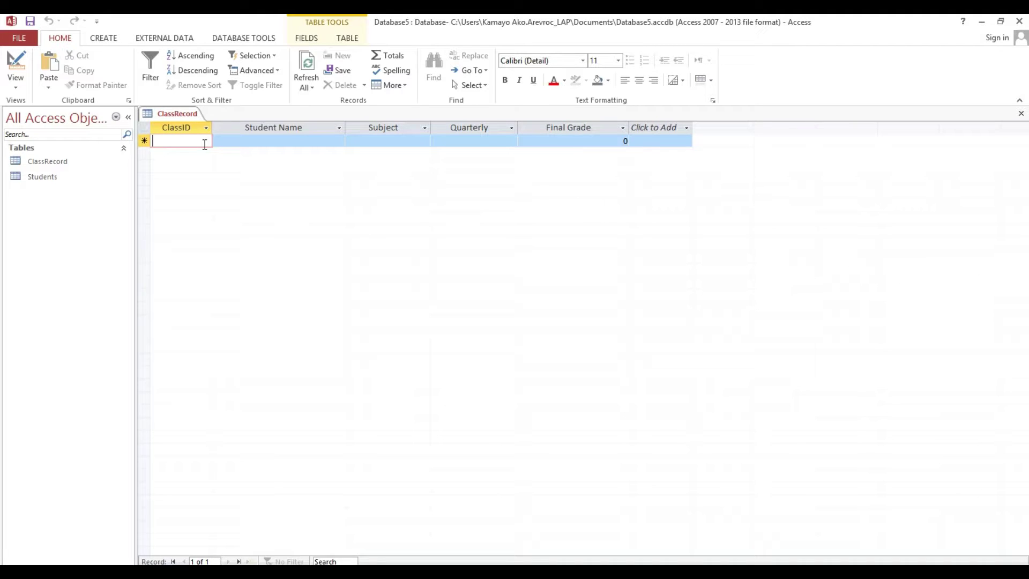
Change ClassID's data type to AutoNumber and save the ClassRecord table, returning to Datasheet view.
left_click(16, 65)
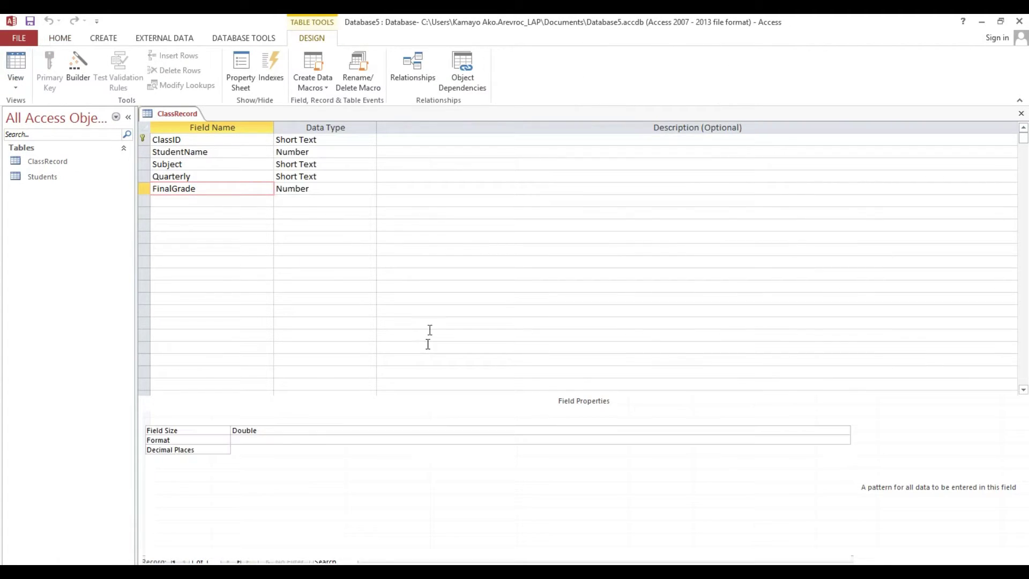
left_click(349, 139)
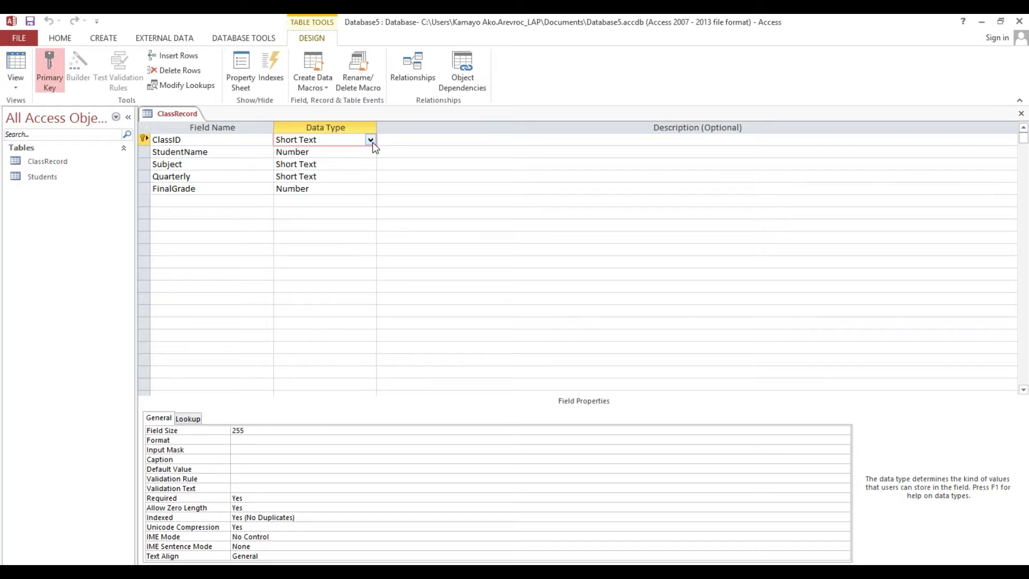
left_click(371, 141)
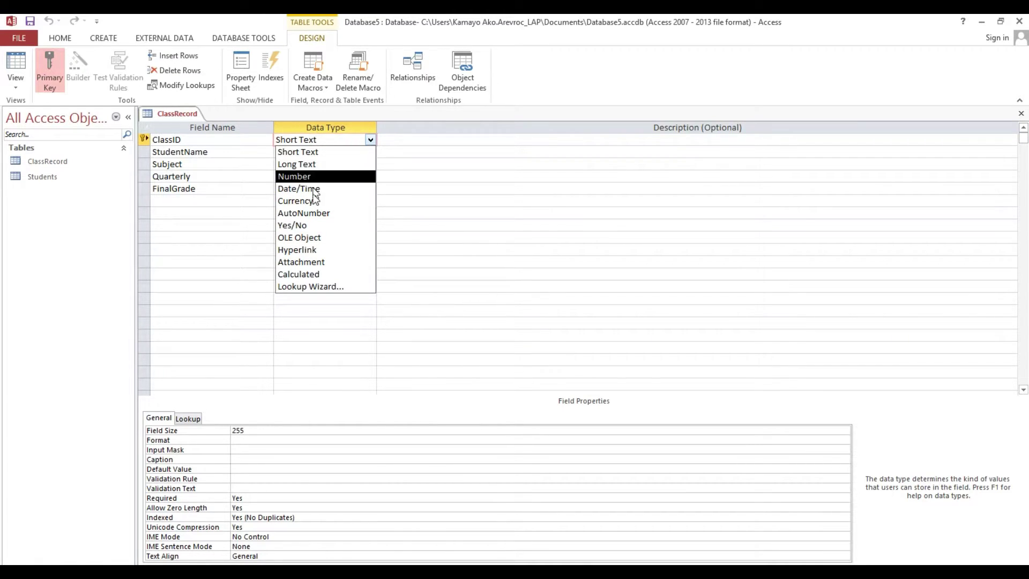
left_click(304, 213)
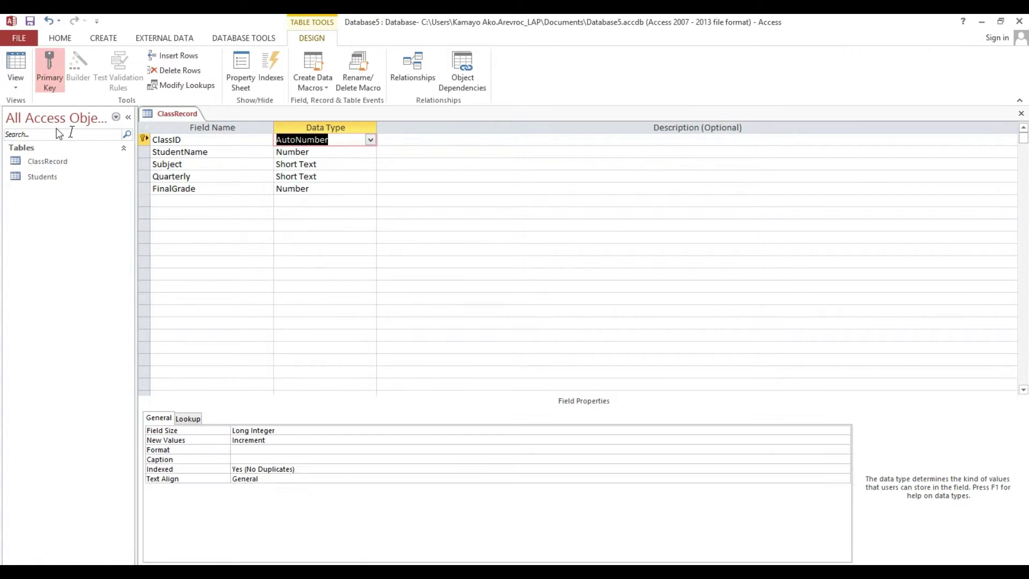
left_click(19, 69)
left_click(489, 337)
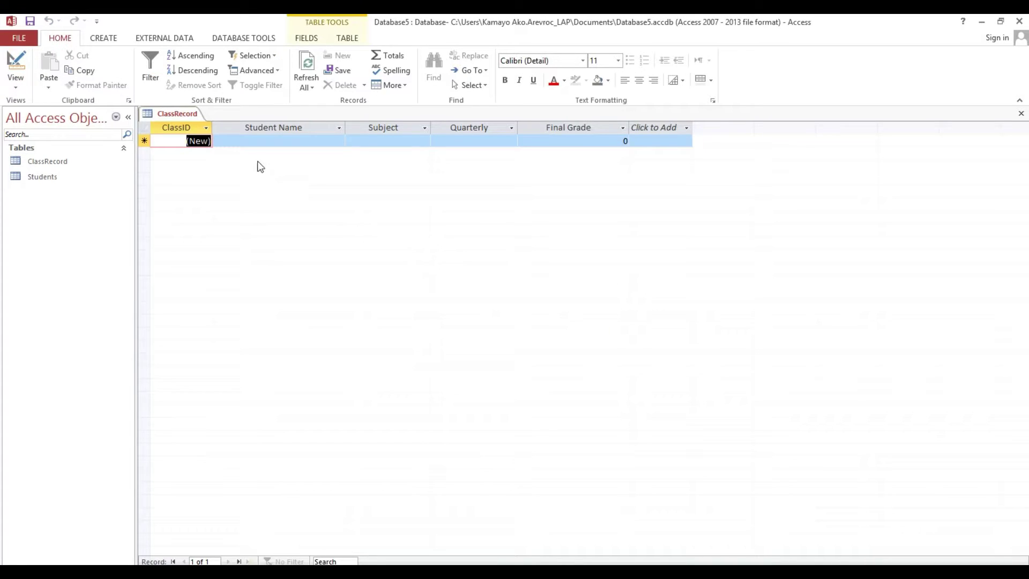
Enter the first record: the first listed student, Filipino, 1st Quarter, final grade 79.73.
left_click(244, 138)
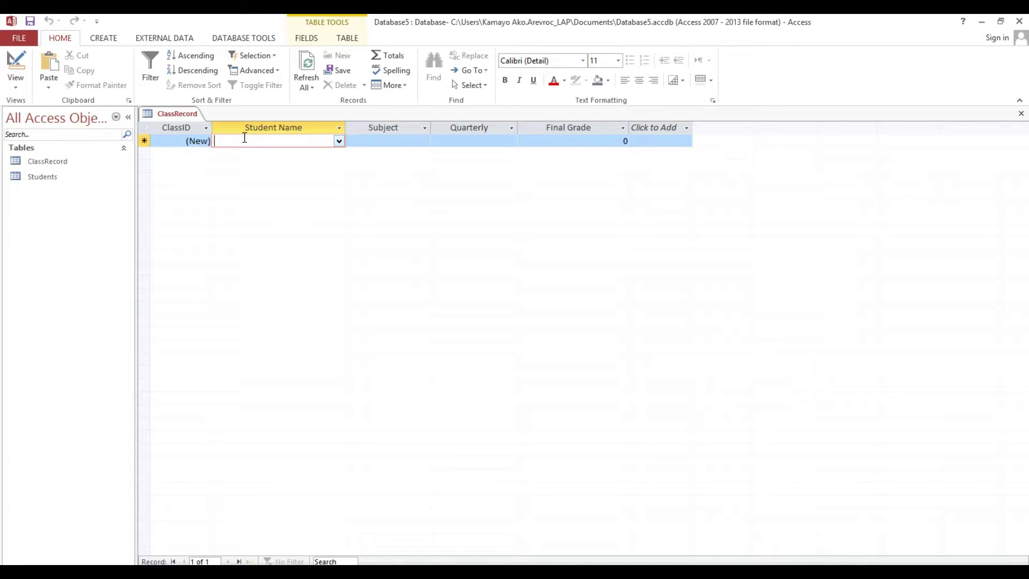
left_click(339, 141)
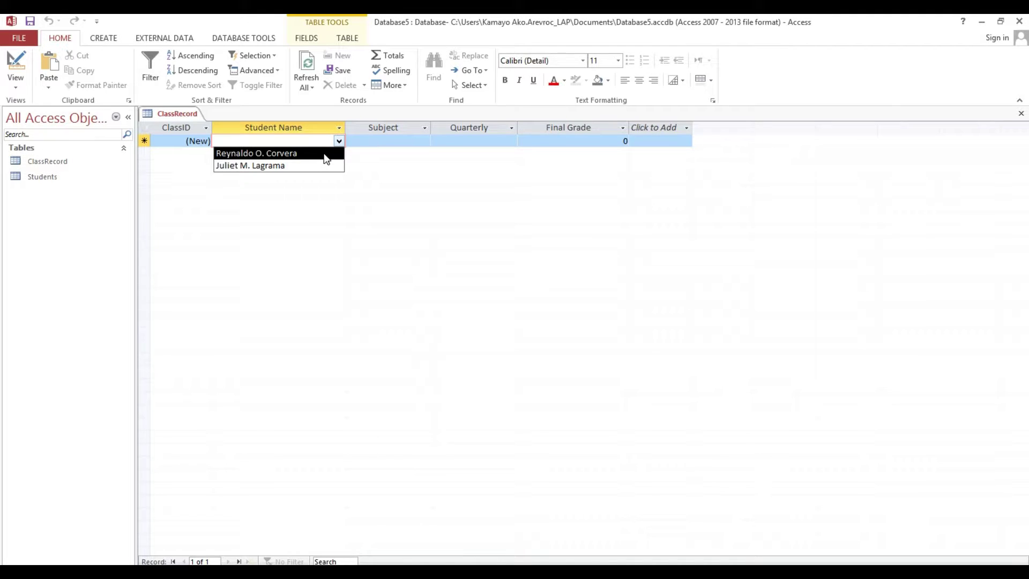
left_click(324, 154)
left_click(391, 140)
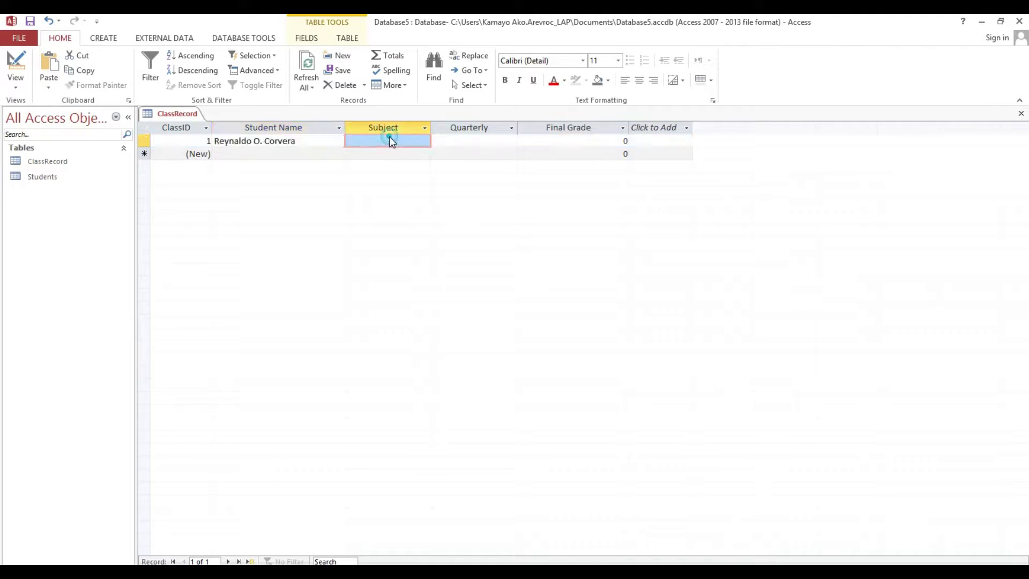
left_click(419, 140)
type("Filipino")
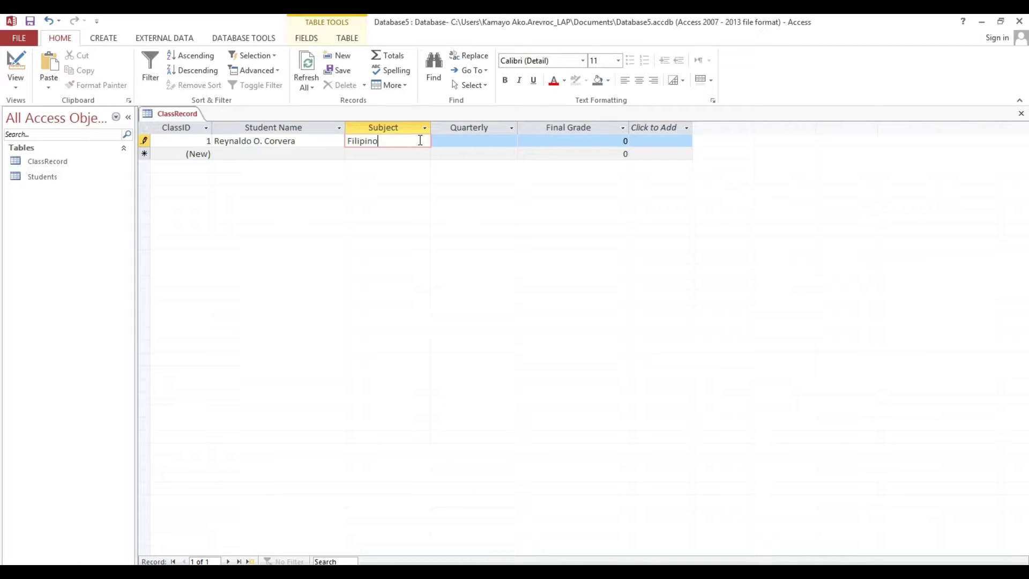
key("Tab")
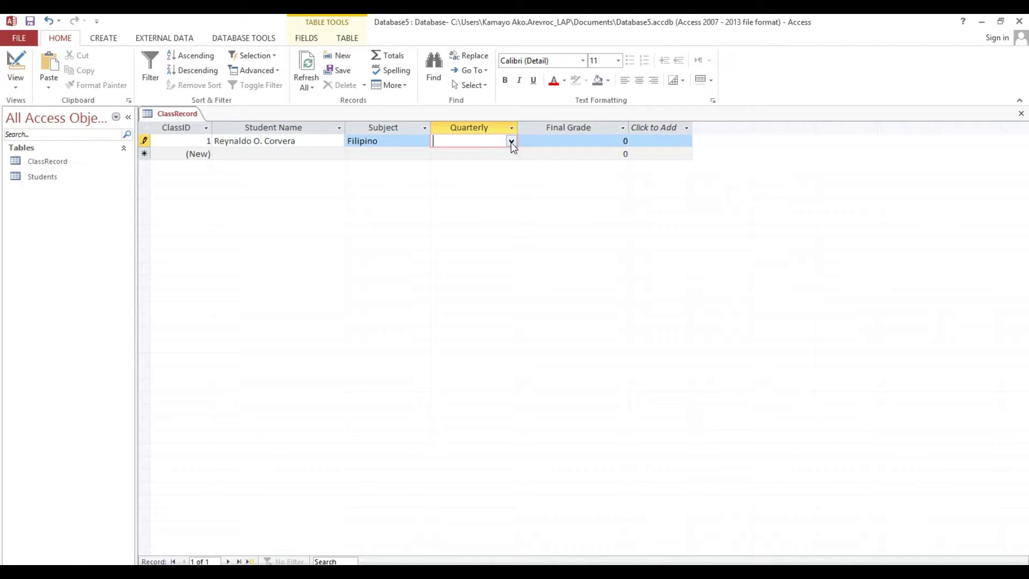
left_click(511, 141)
left_click(503, 153)
key("Tab")
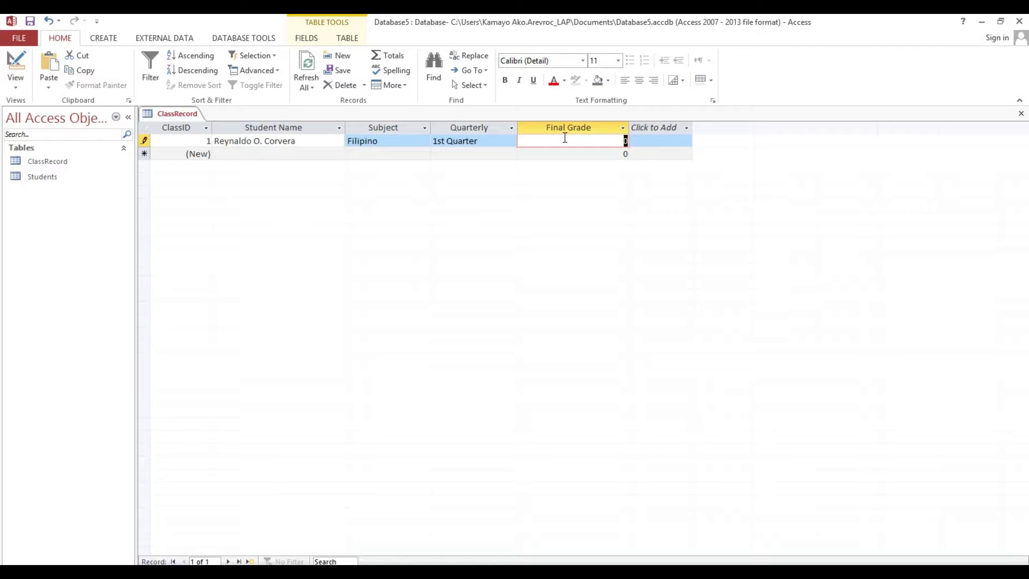
type("79.3")
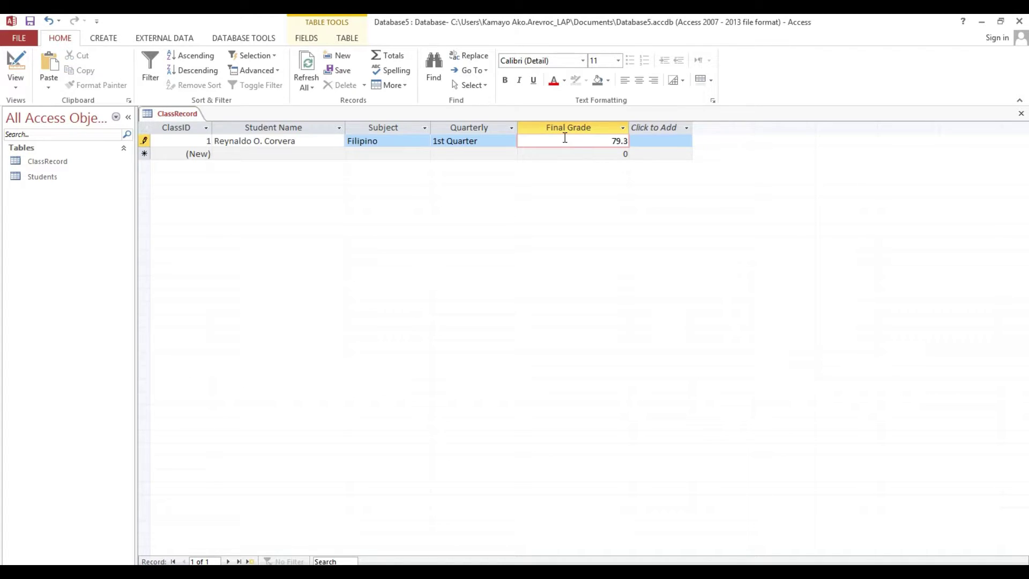
key("BackSpace")
key("BackSpace")
key("shift+Home")
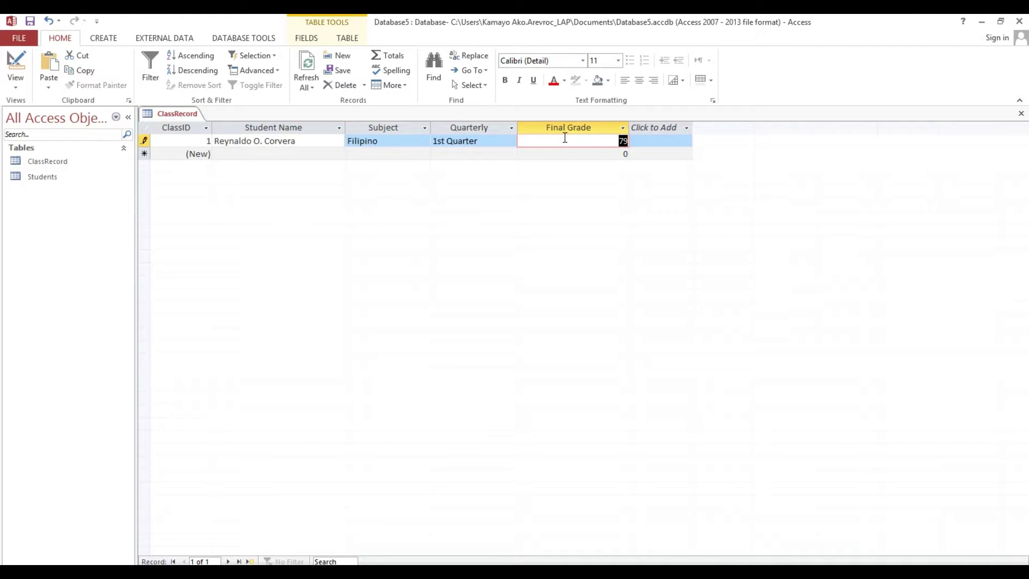
type("79.73")
key("Tab")
key("Tab")
Add the second record for the same student: Filipino, 2nd Quarter, grade 81.74.
type("R")
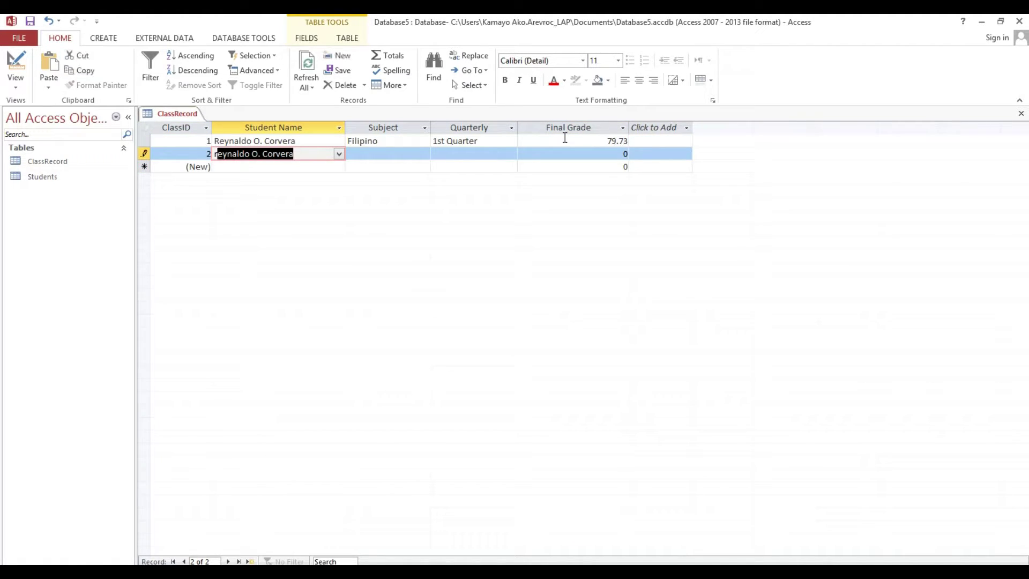
key("Tab")
key("shift+Return")
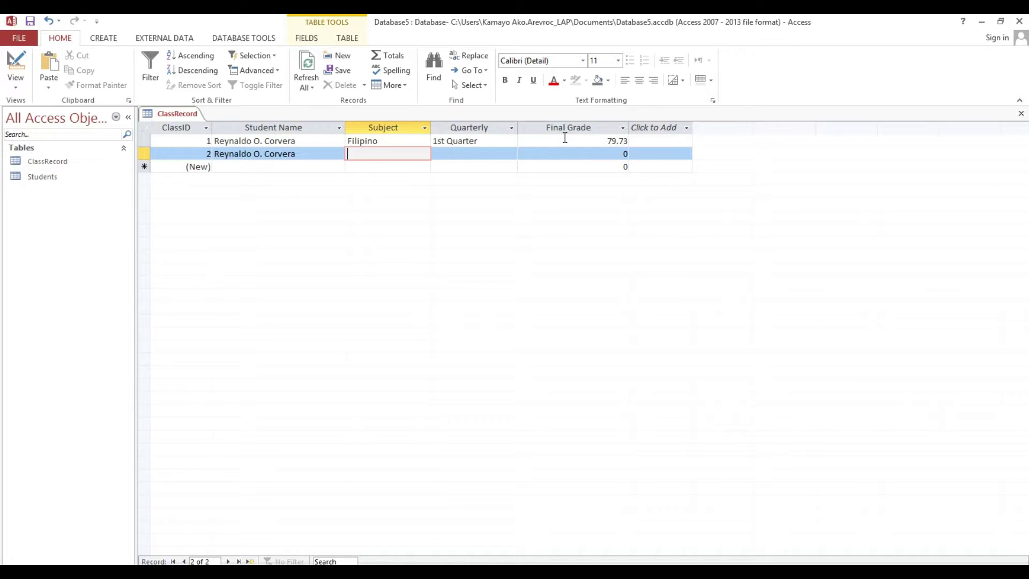
type("Filipino")
key("Tab")
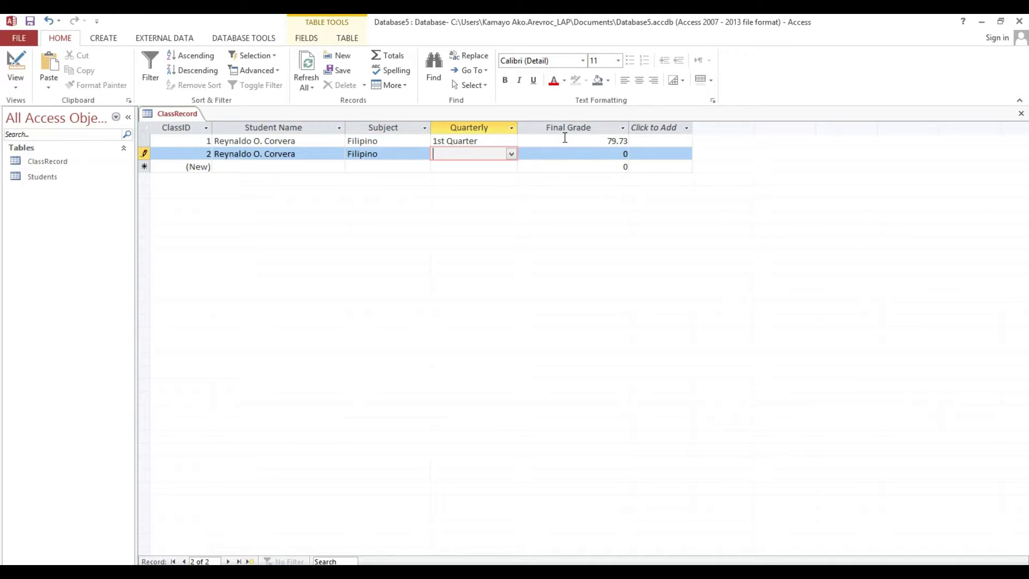
type("2nd Quarter")
key("Tab")
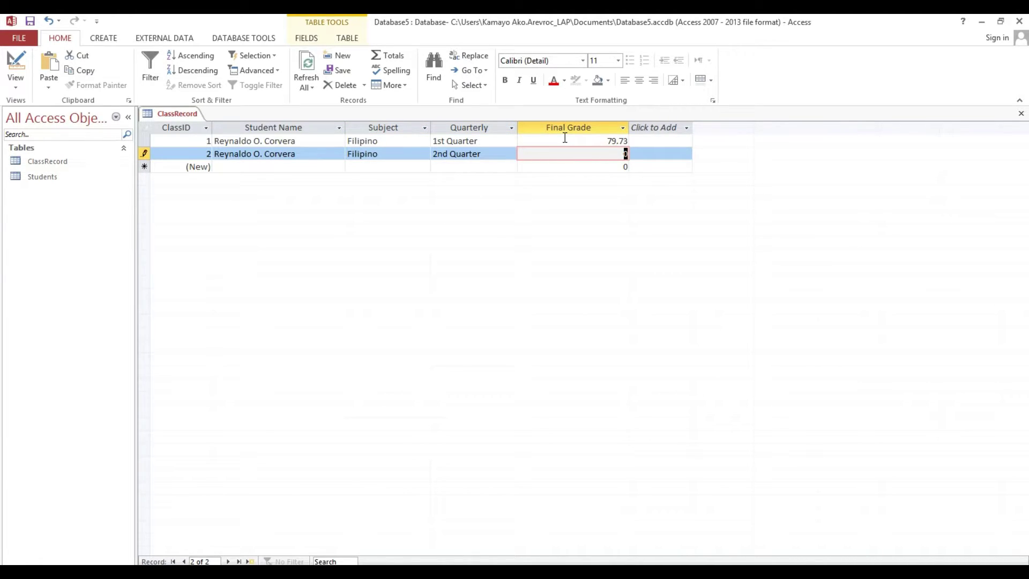
type("81.74")
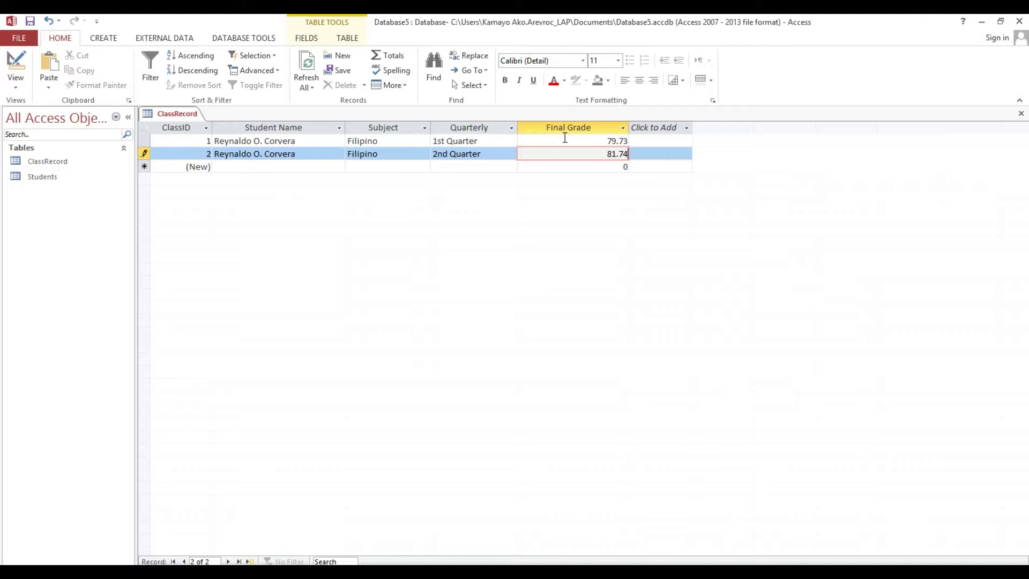
key("Tab")
key("Tab")
Add the third record: Filipino, 3rd Quarter, grade 89.14.
type("r")
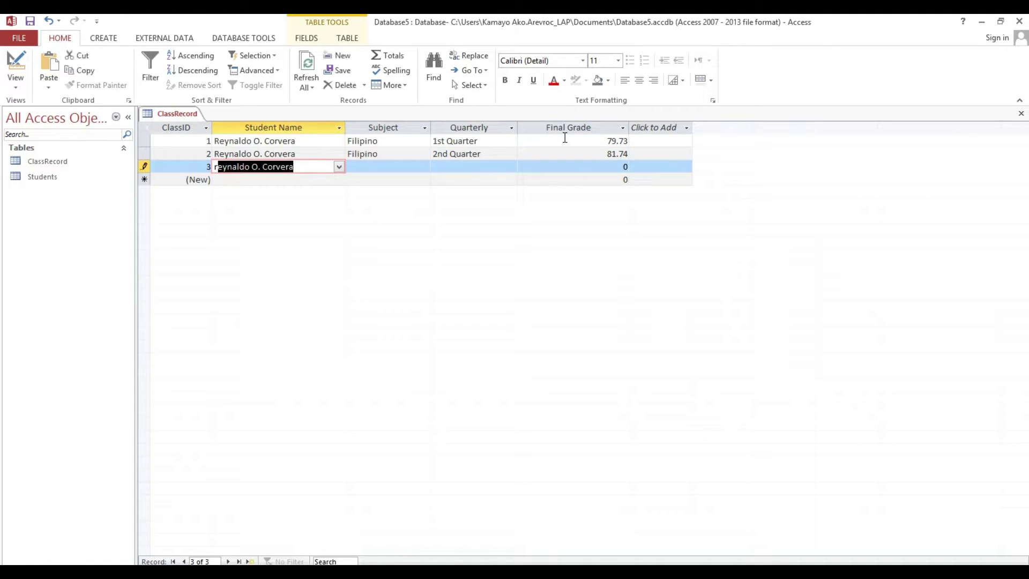
key("Tab")
type("f")
key("Tab")
type("3")
key("Tab")
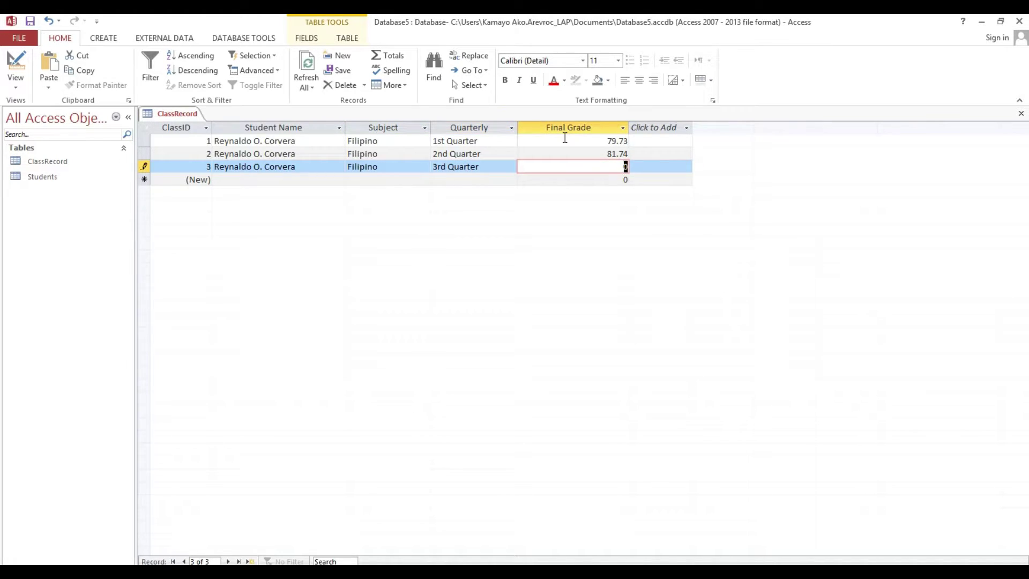
type("89.14")
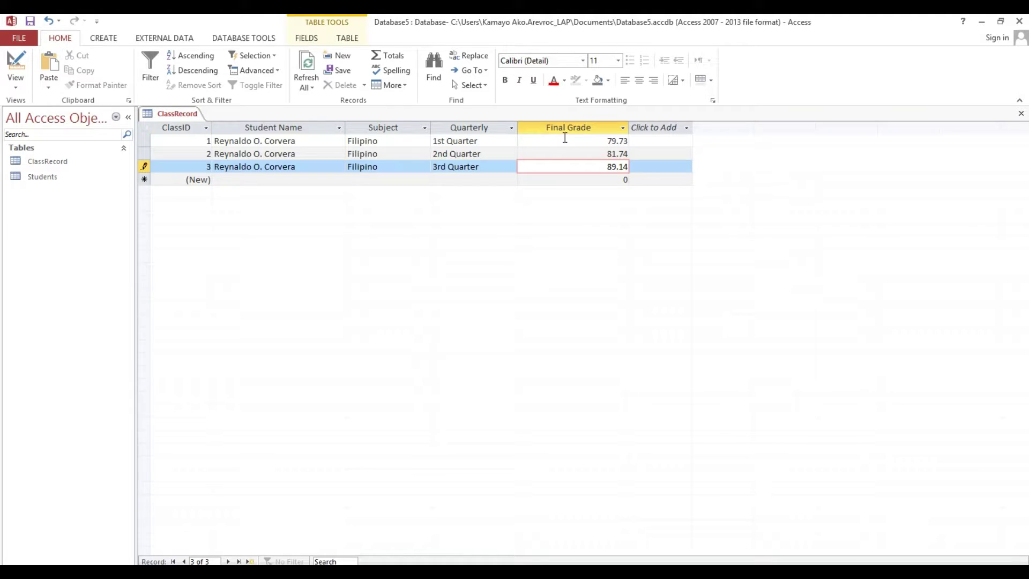
key("Tab")
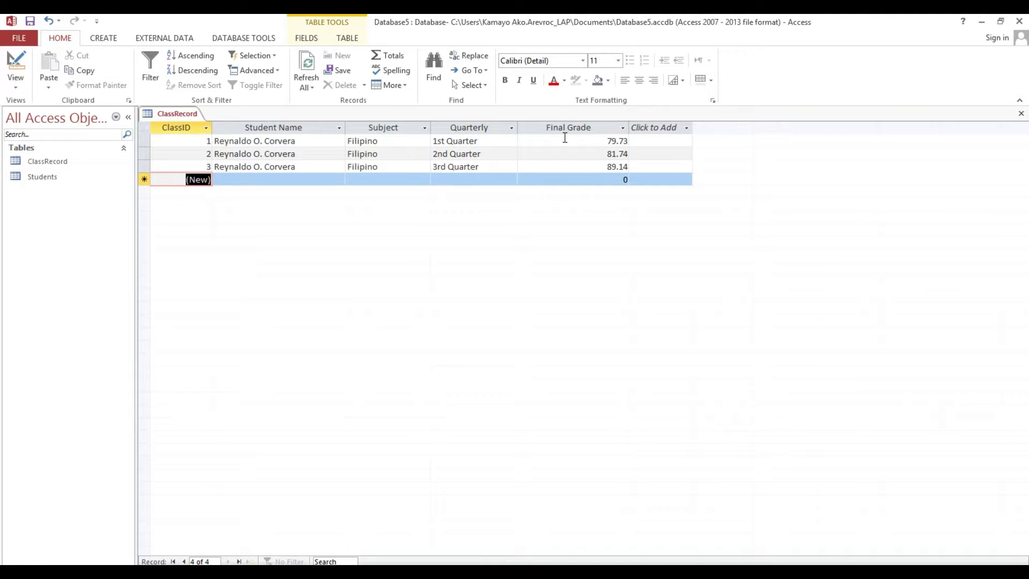
Add the fourth record: Filipino, 4th Quarter, grade 83.6.
key("Tab")
type("R")
key("Tab")
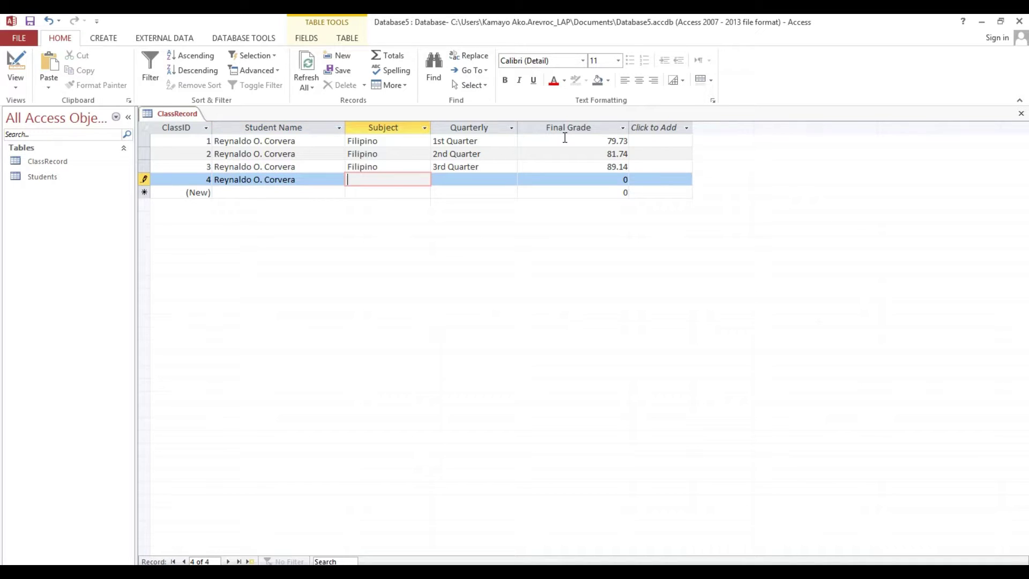
key("ctrl+apostrophe")
key("Tab")
type("4")
key("Tab")
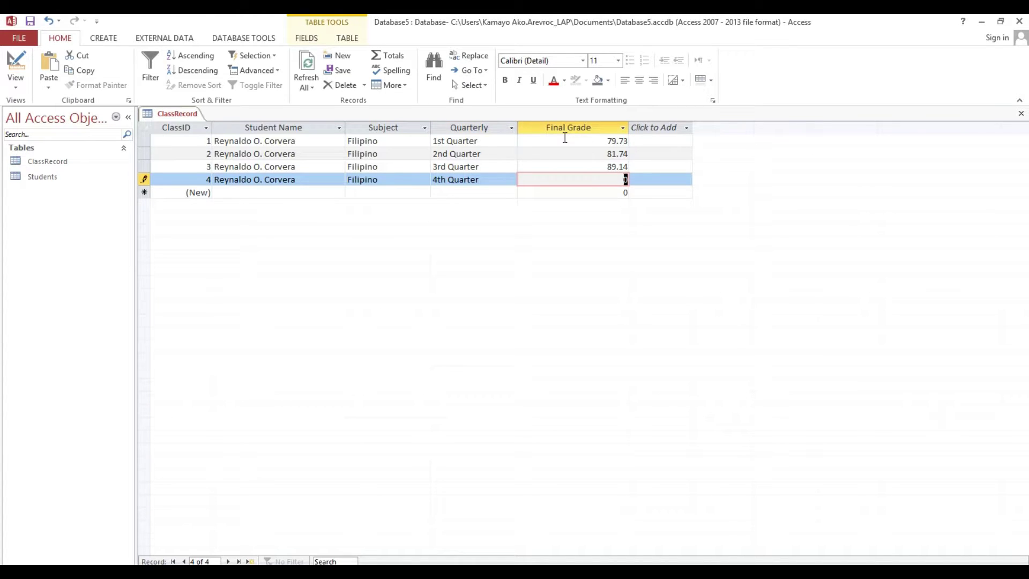
type("83.6")
key("Tab")
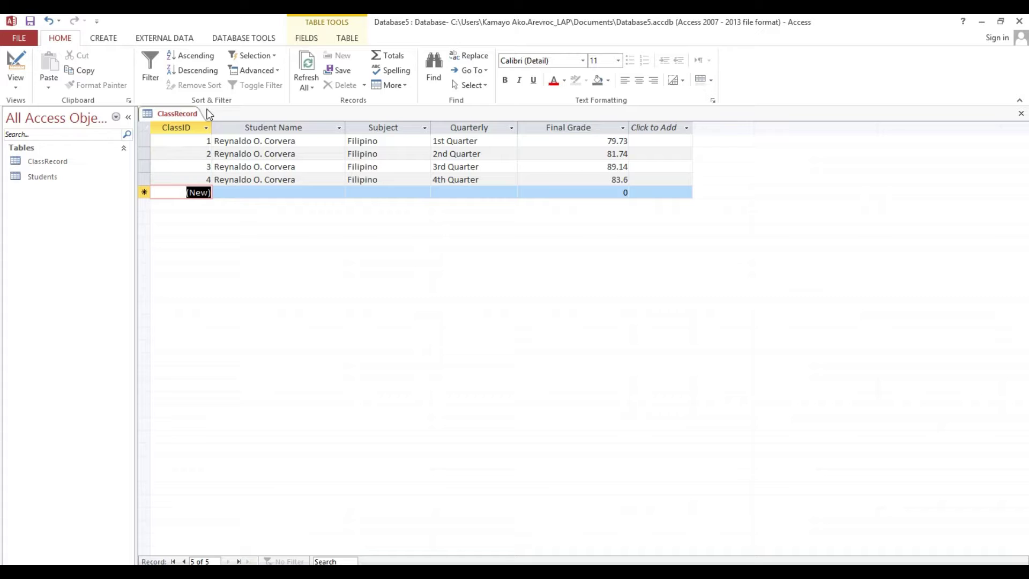
Narrow the Final Grade column, then close ClassRecord and save its layout.
left_click_drag(630, 127, 589, 127)
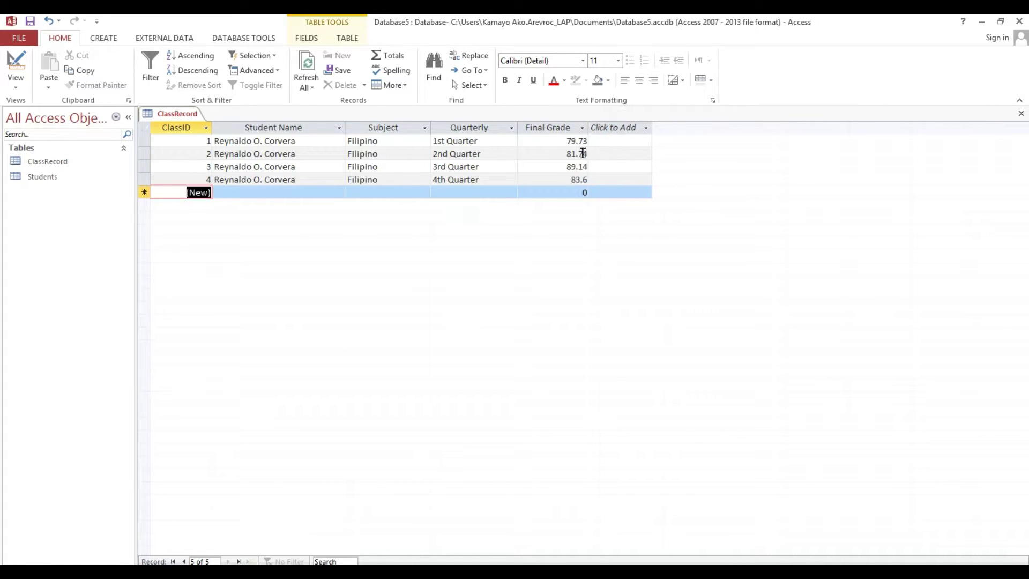
left_click(568, 141)
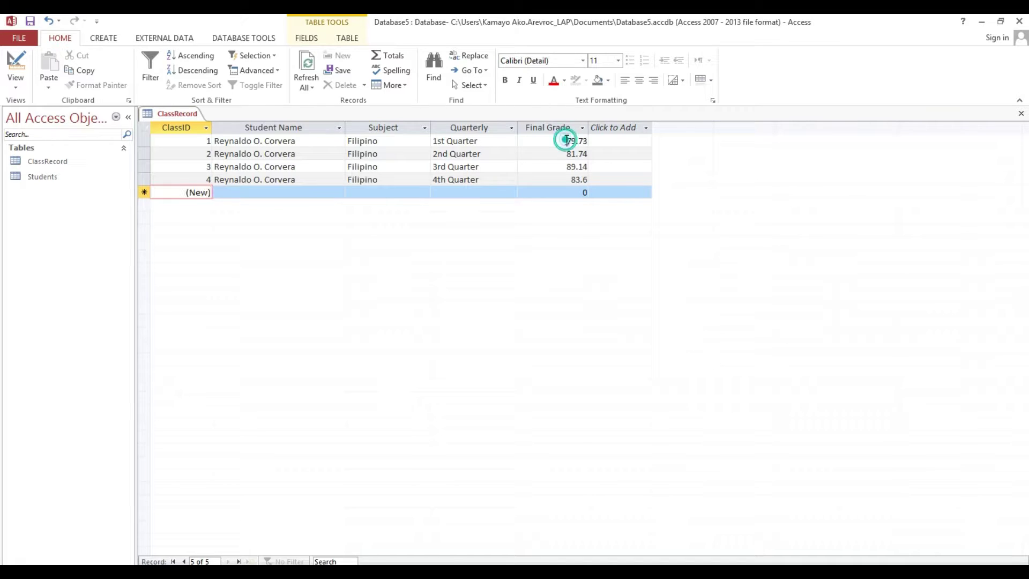
left_click(1021, 113)
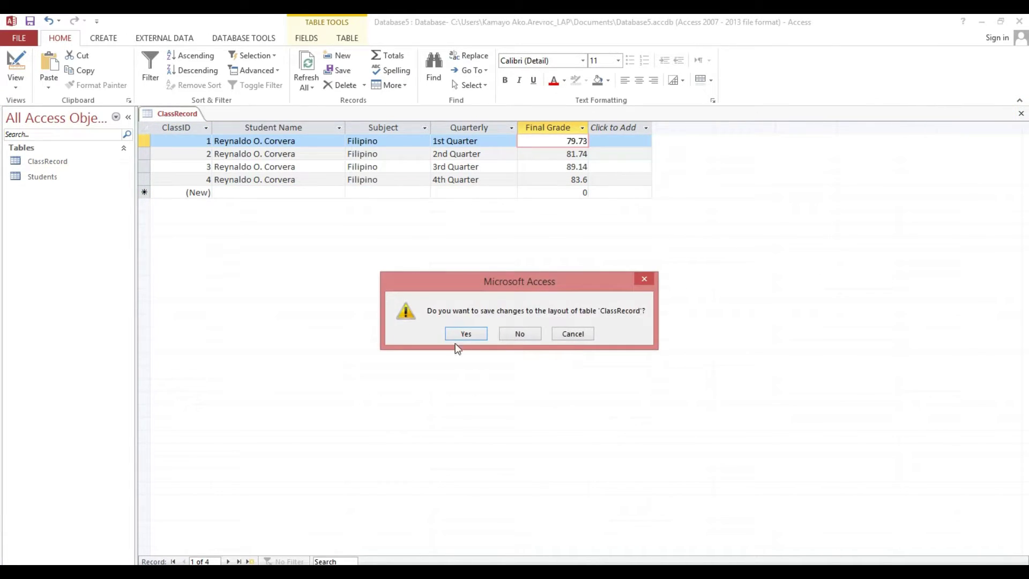
left_click(465, 334)
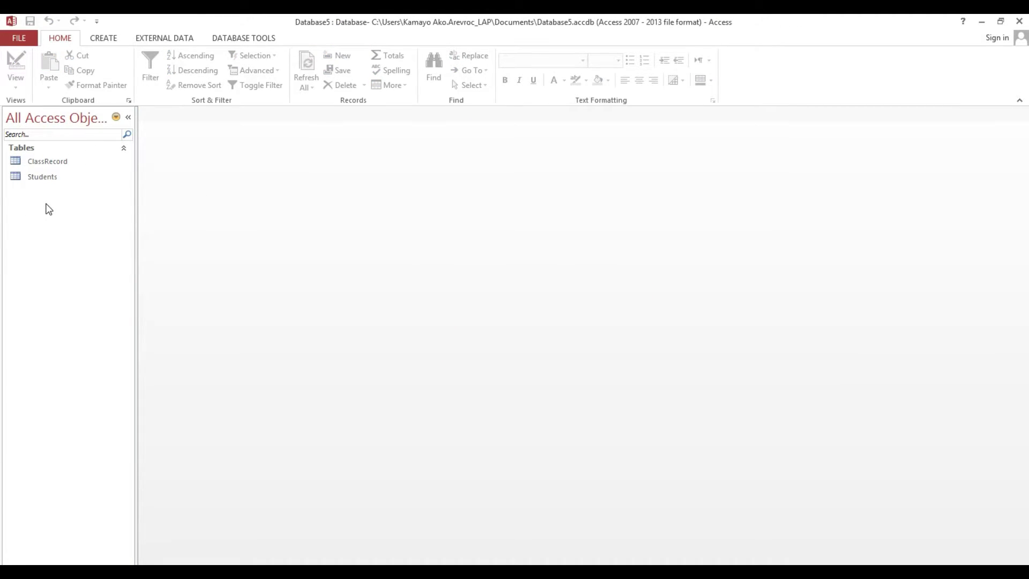
Pick the GRS database on the Desktop as the Access import source.
left_click(155, 40)
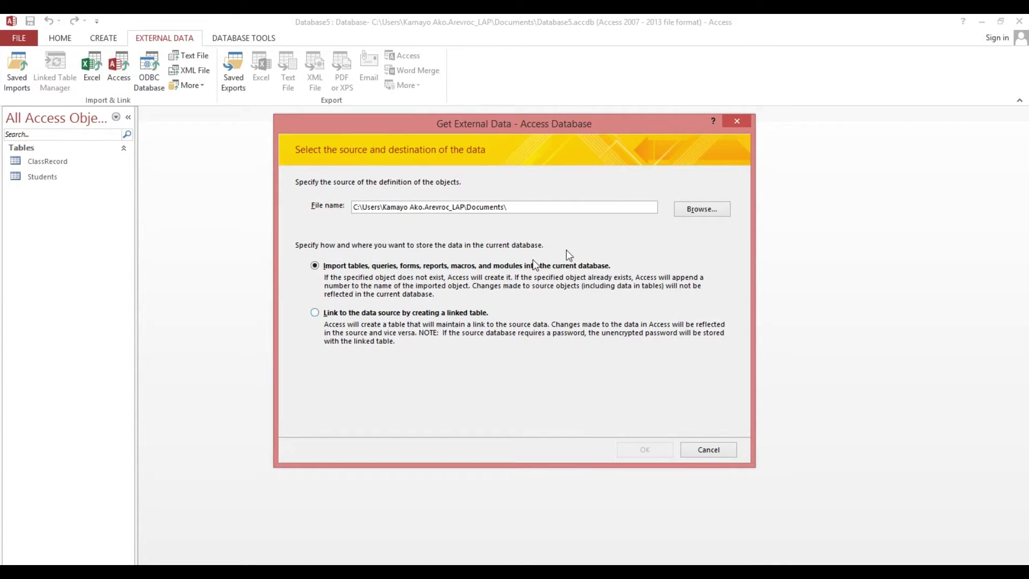
left_click(700, 209)
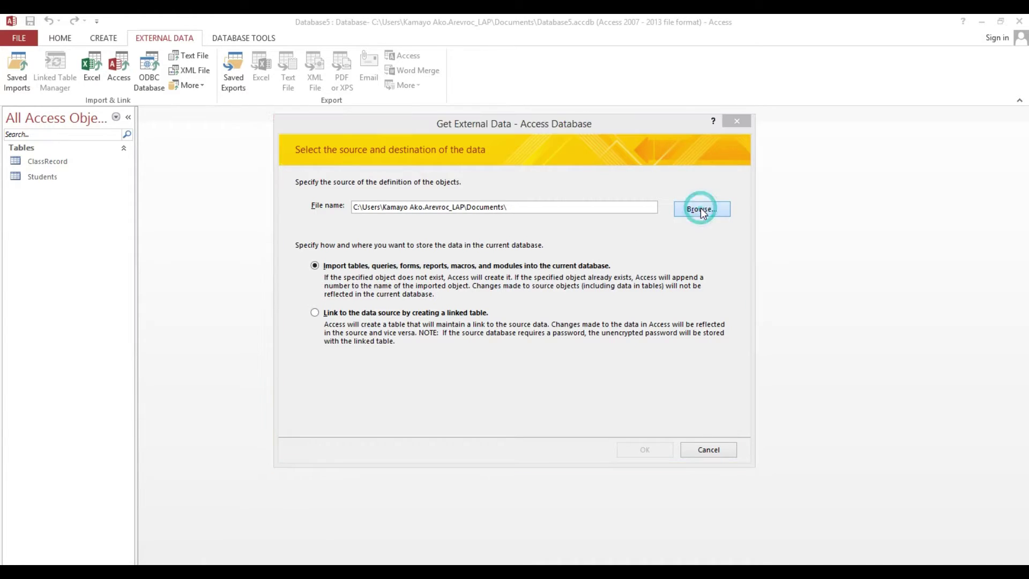
scroll(378, 257, "up", 2)
left_click(325, 251)
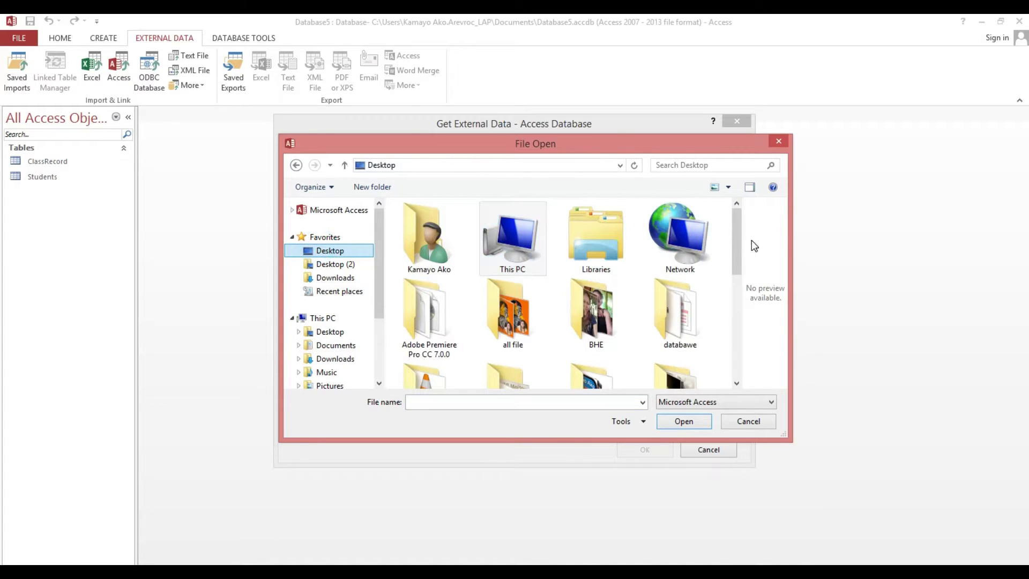
left_click_drag(737, 241, 736, 333)
left_click(590, 309)
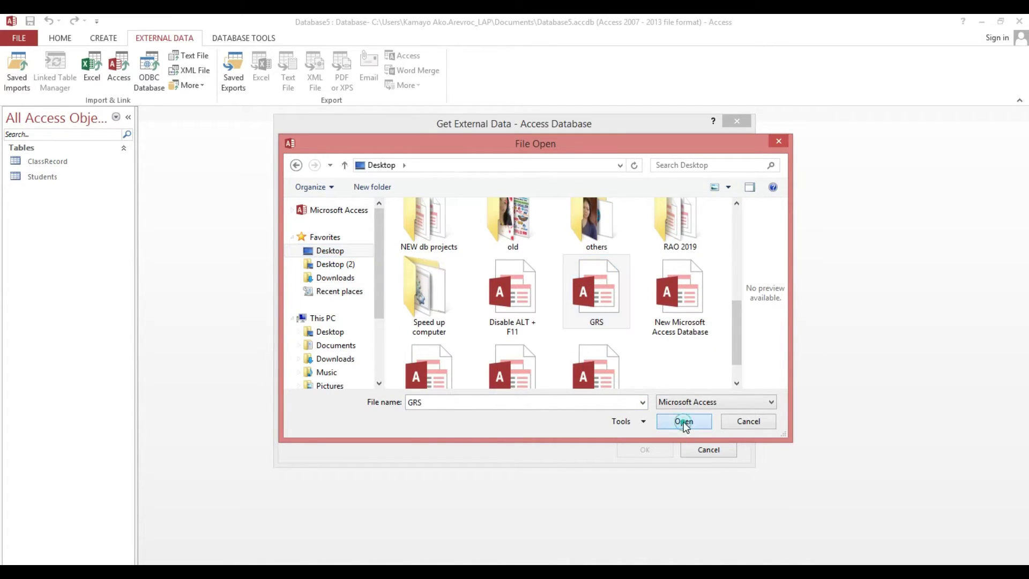
left_click(684, 423)
Confirm the GRS source and import its tblTransmutation table.
left_click(650, 449)
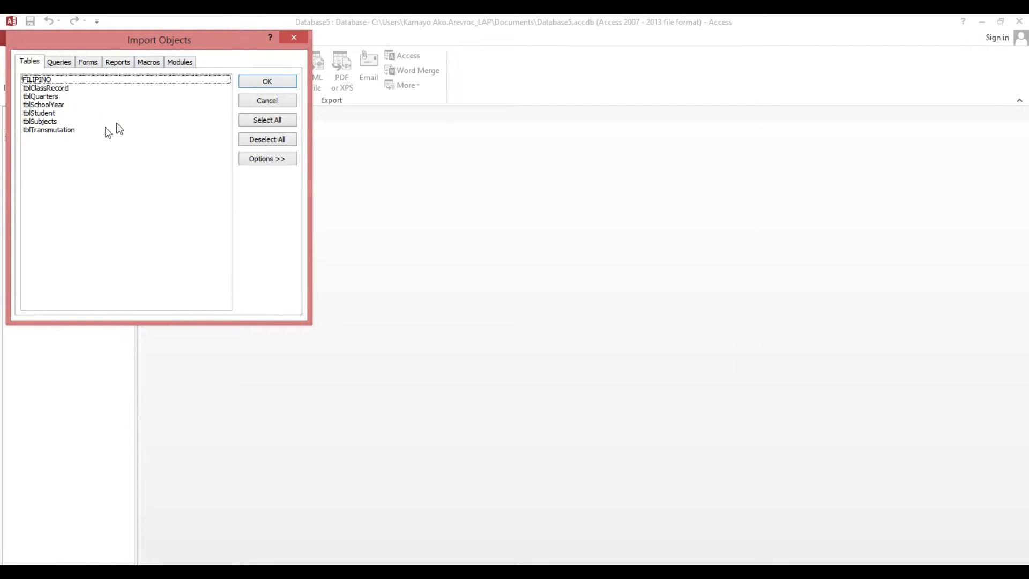
left_click(51, 131)
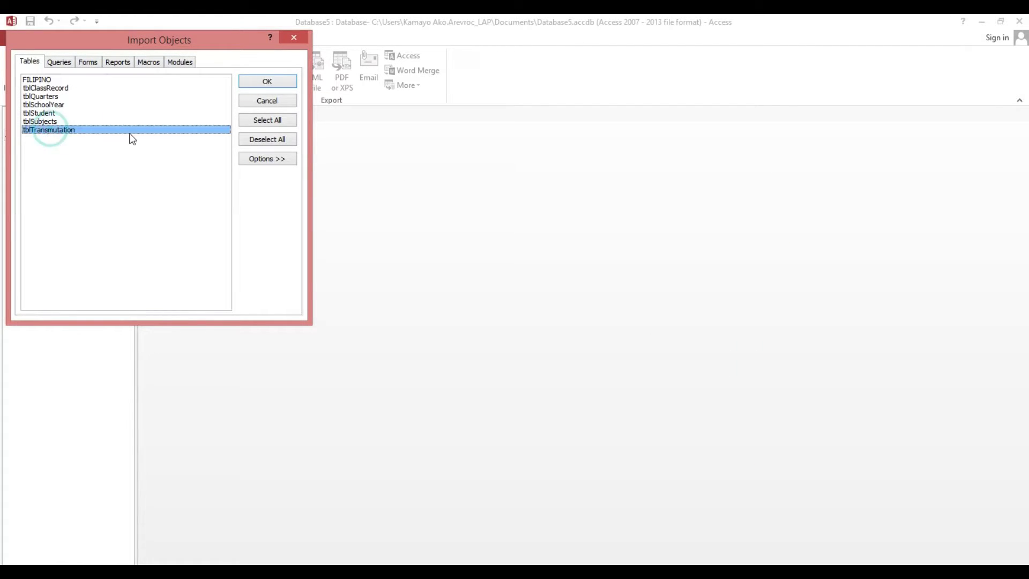
left_click(261, 86)
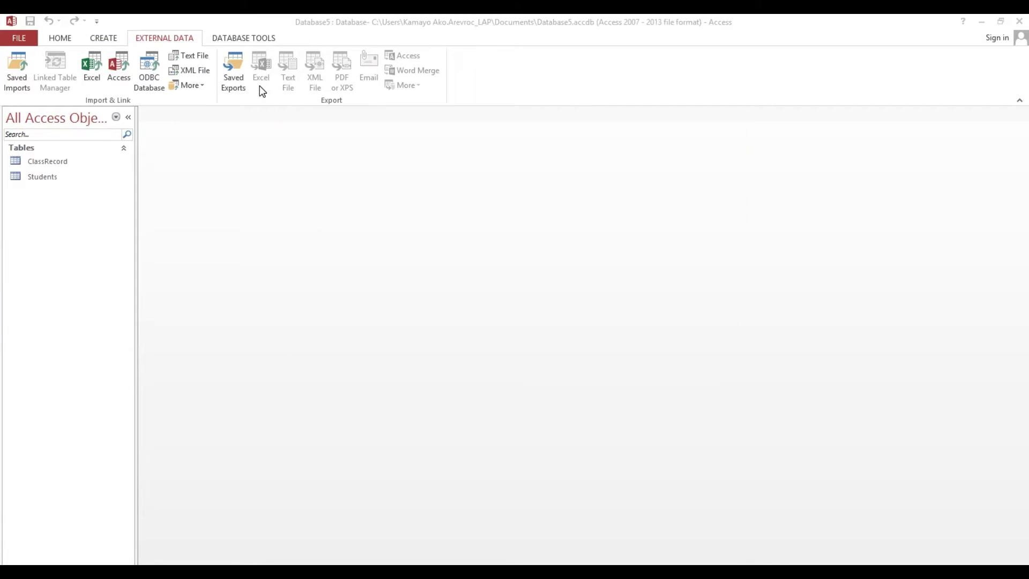
Close the Save Import Steps screen, reopen ClassRecord, and highlight its 79.73 first-quarter grade.
left_click(723, 463)
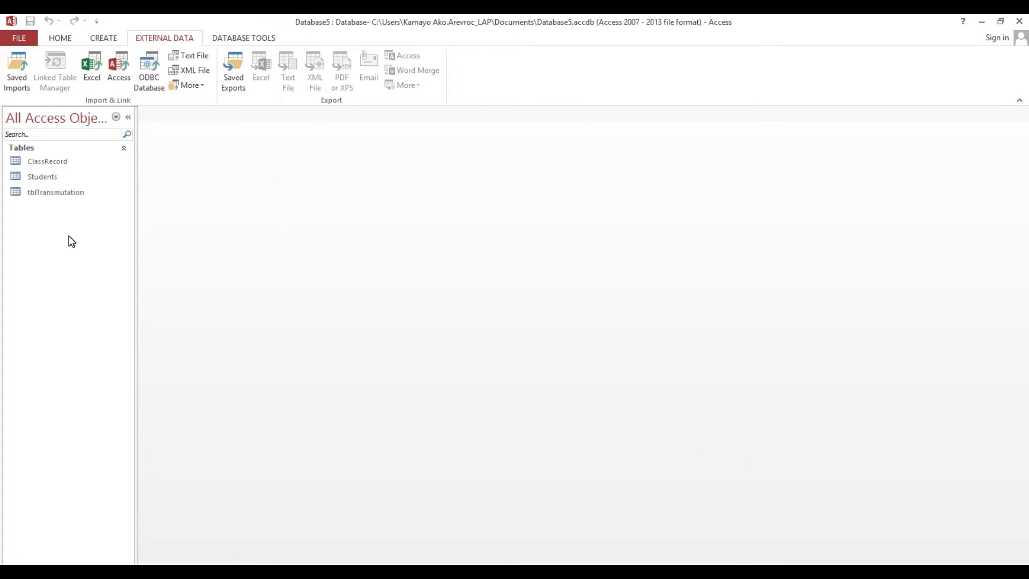
double_click(48, 162)
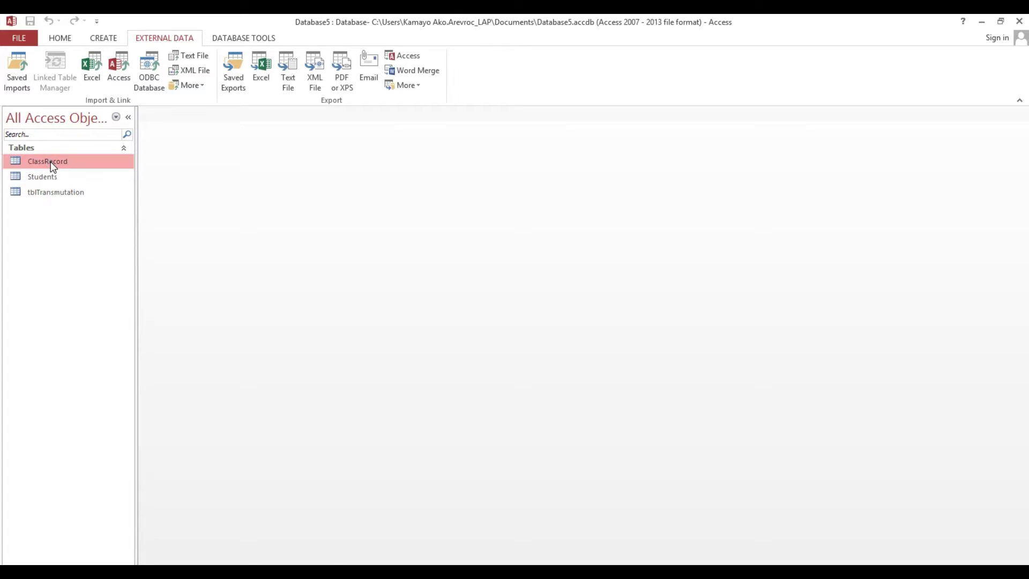
left_click_drag(552, 141, 588, 180)
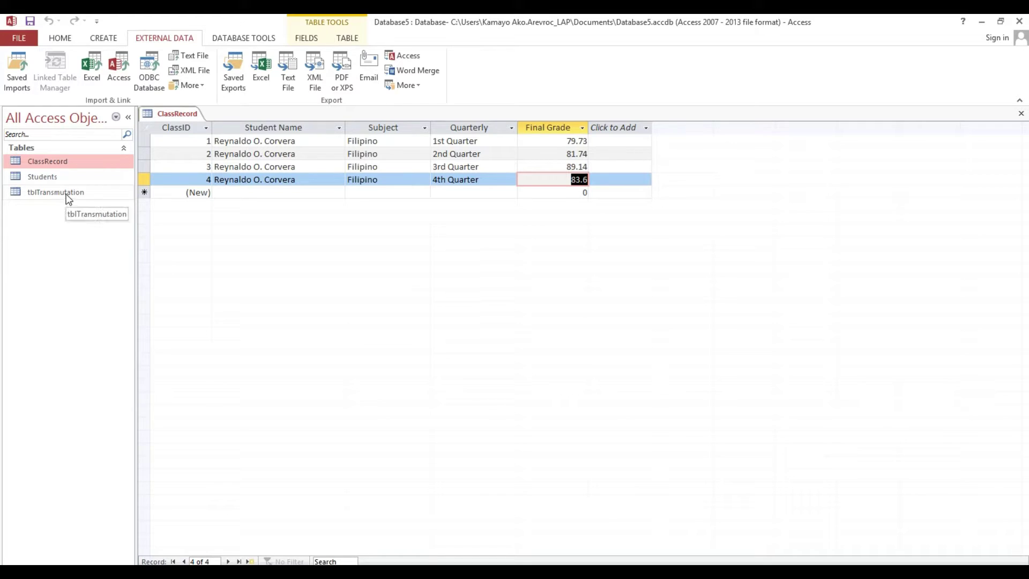
left_click_drag(560, 141, 592, 140)
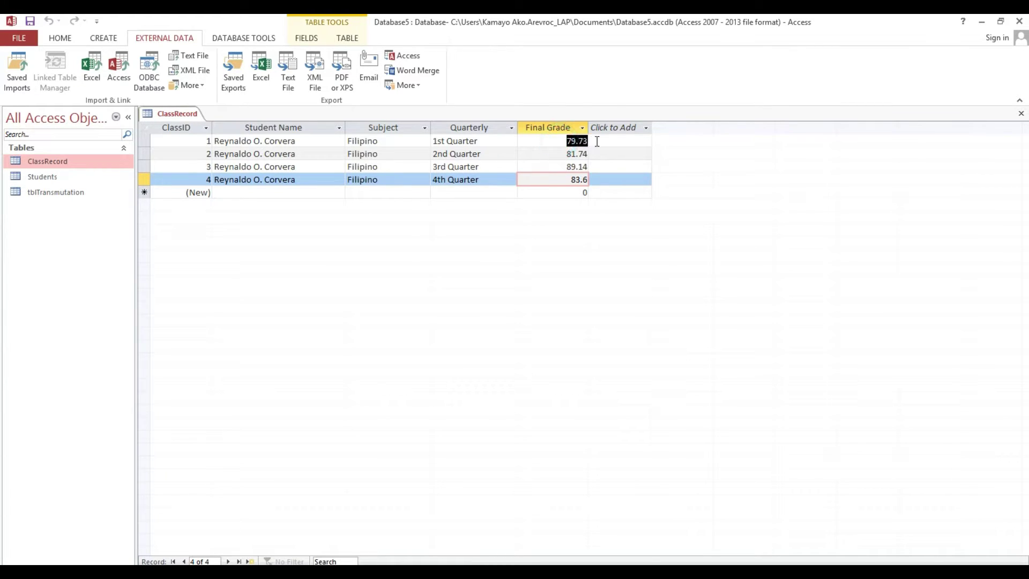
left_click(67, 194)
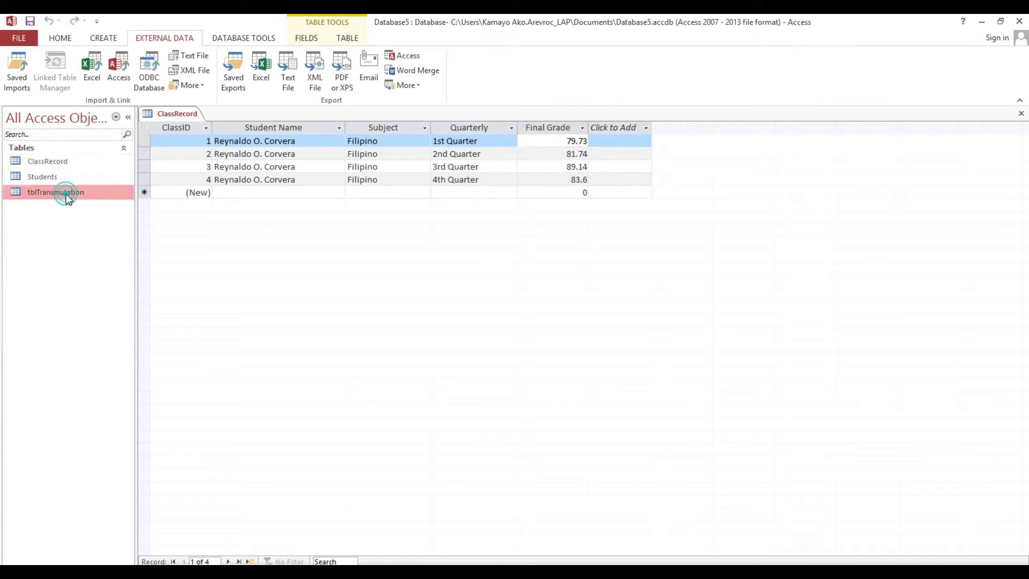
Inspect tblTransmutation's fields in Design View, then view its records in Datasheet view.
right_click(66, 195)
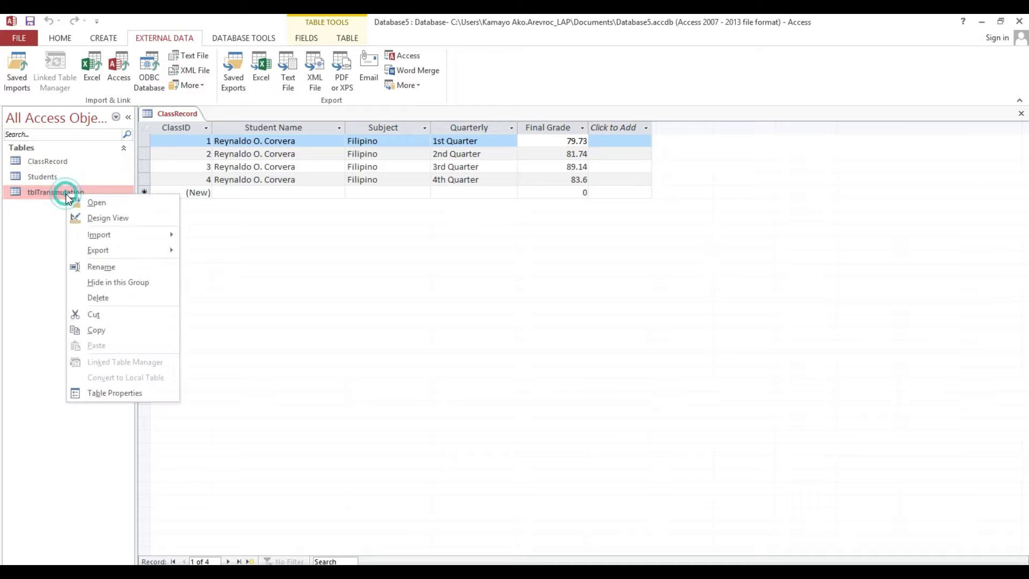
left_click(99, 219)
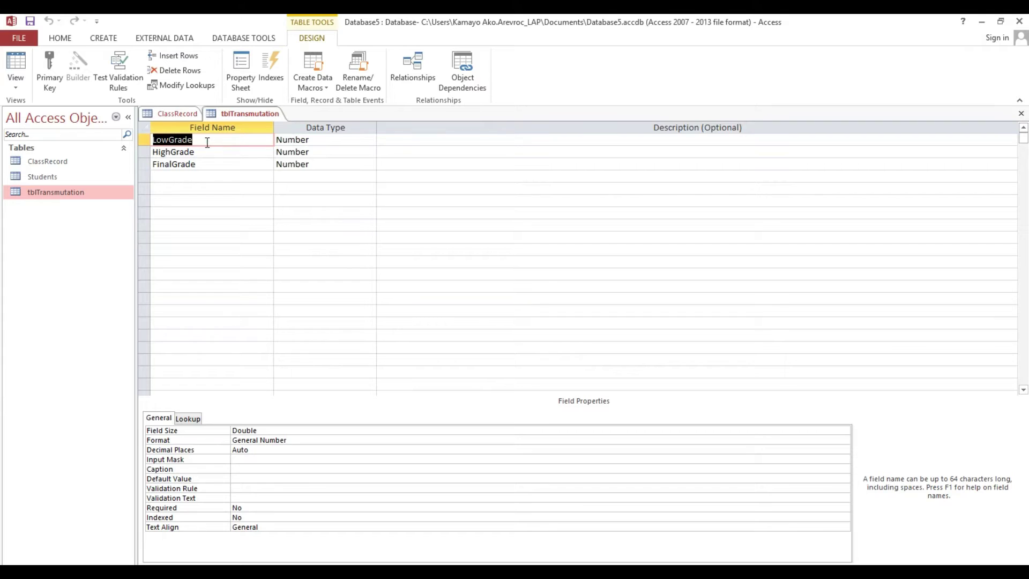
left_click(230, 166)
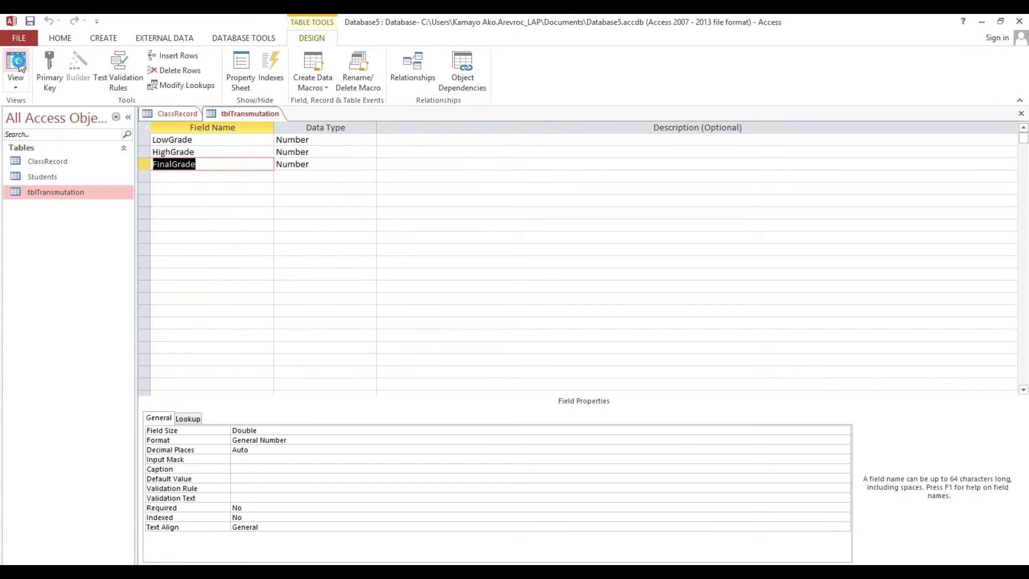
left_click(18, 64)
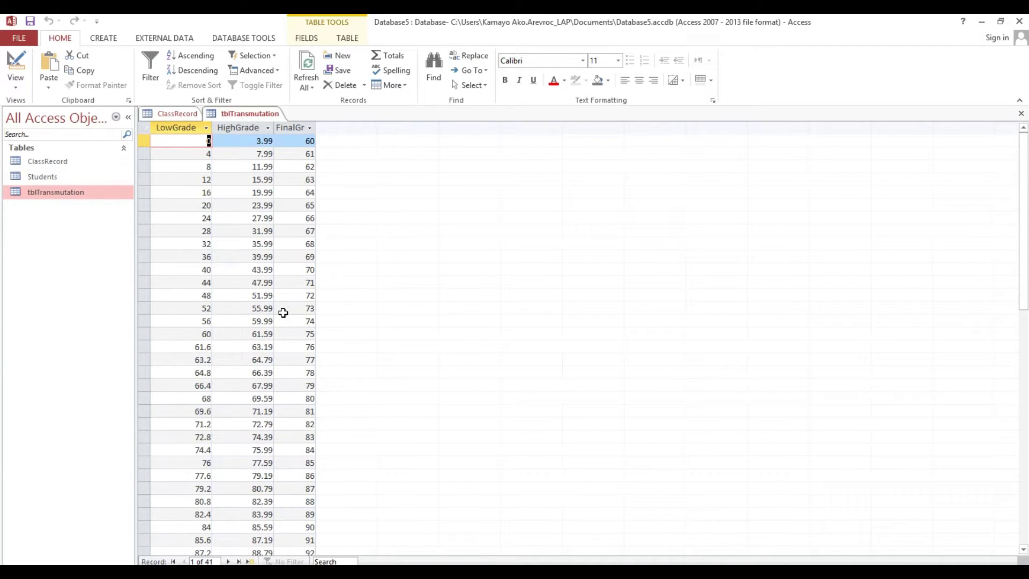
Compare ClassRecord grades with tblTransmutation's 79.2 range and transmuted 87, then close both tables.
left_click(171, 113)
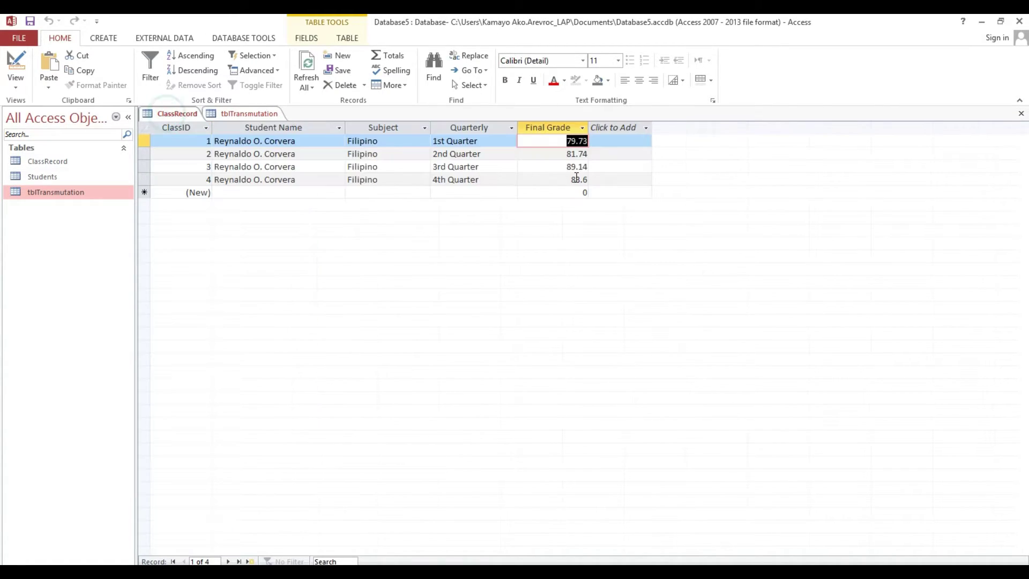
left_click(244, 114)
scroll(145, 362, "down", 1)
left_click_drag(183, 411, 271, 411)
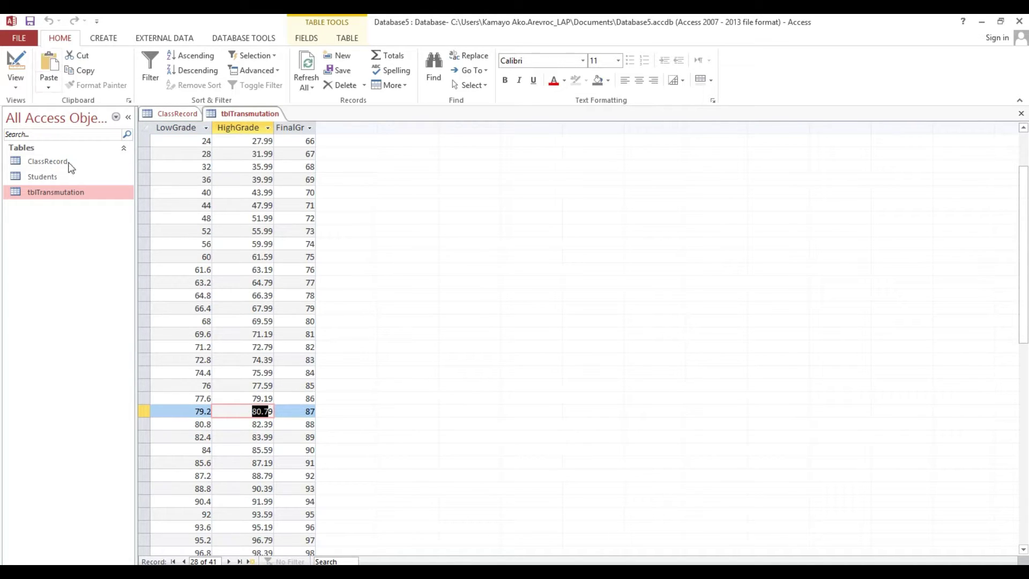
left_click(177, 114)
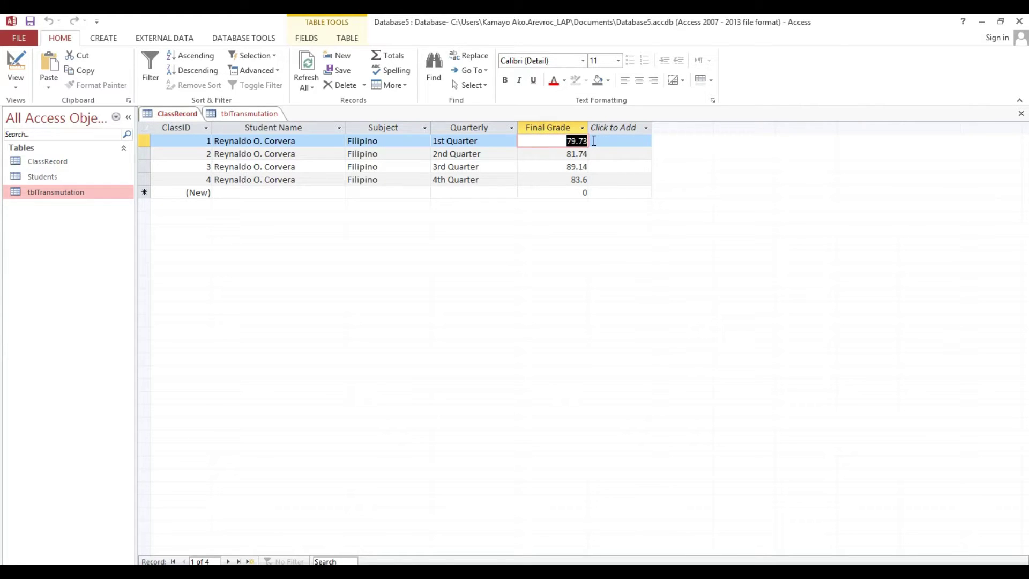
left_click(249, 113)
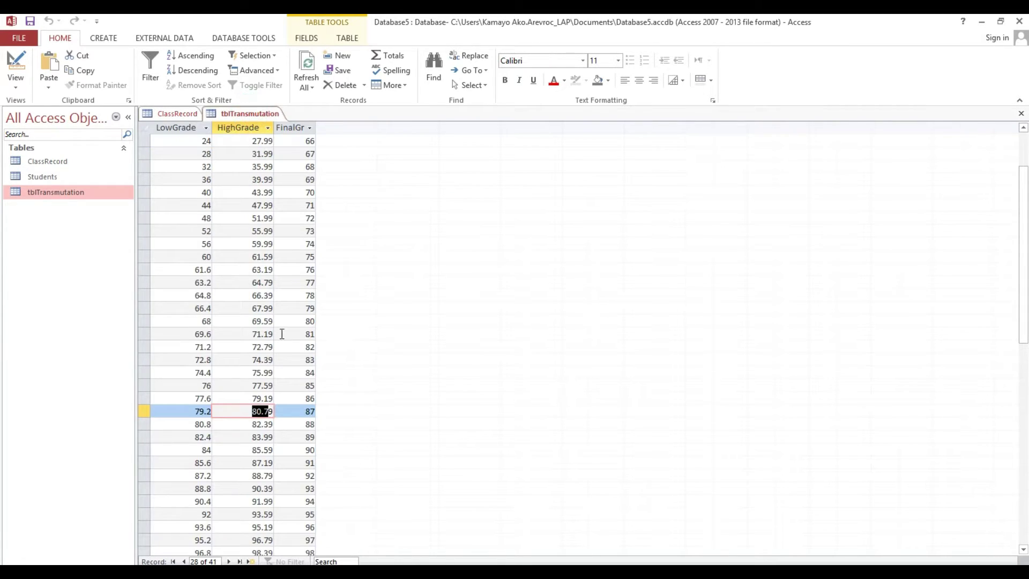
double_click(316, 411)
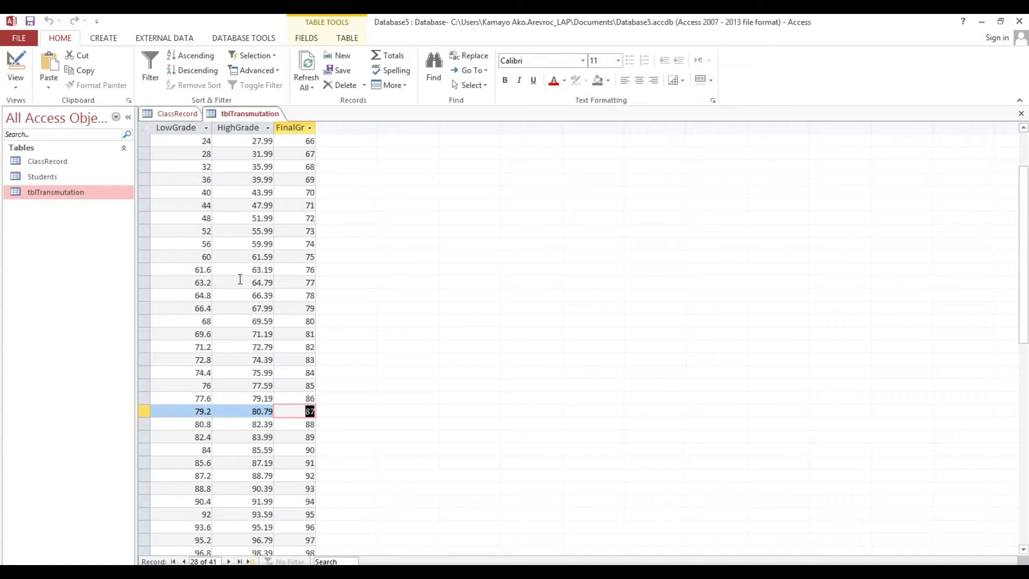
left_click_drag(1024, 194, 1017, 124)
left_click(1021, 113)
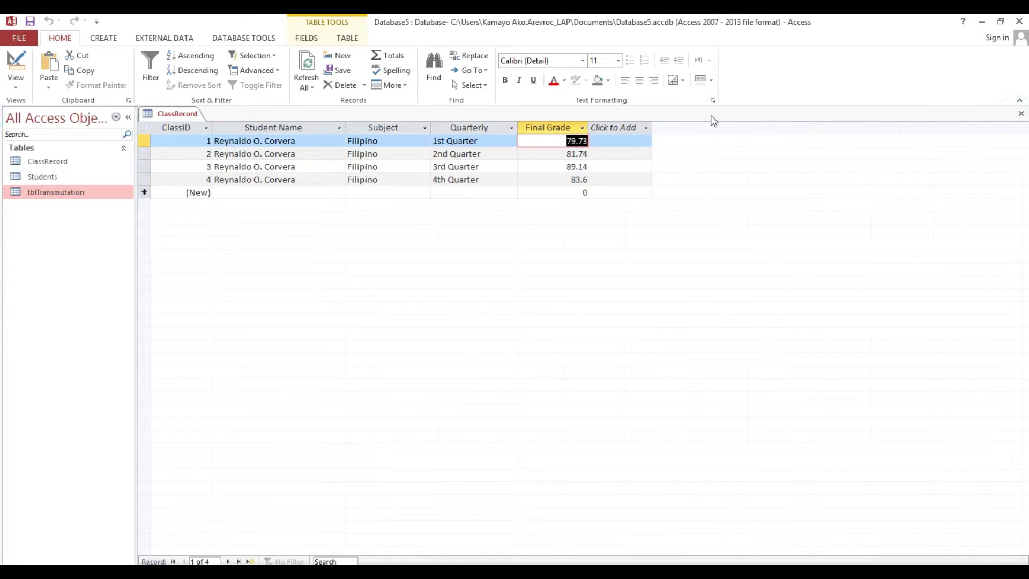
left_click(1022, 113)
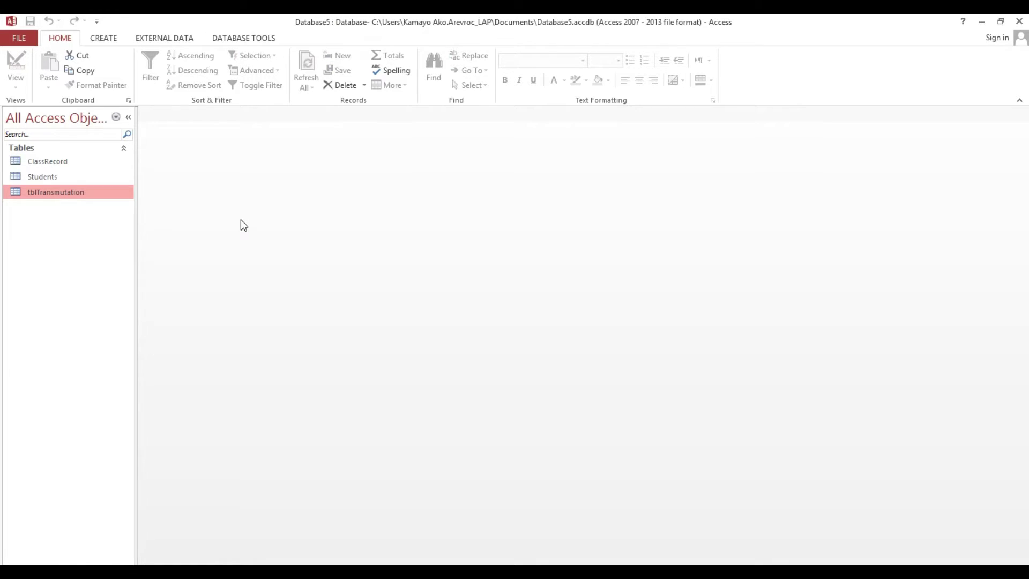
Create a new query in Design View and add the ClassRecord and tblTransmutation tables.
left_click(117, 40)
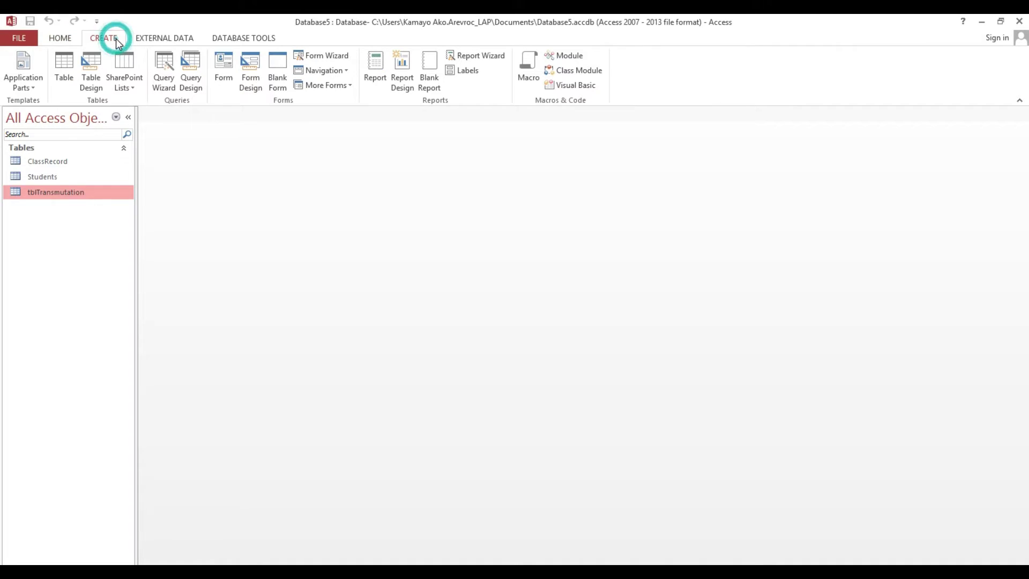
left_click(196, 82)
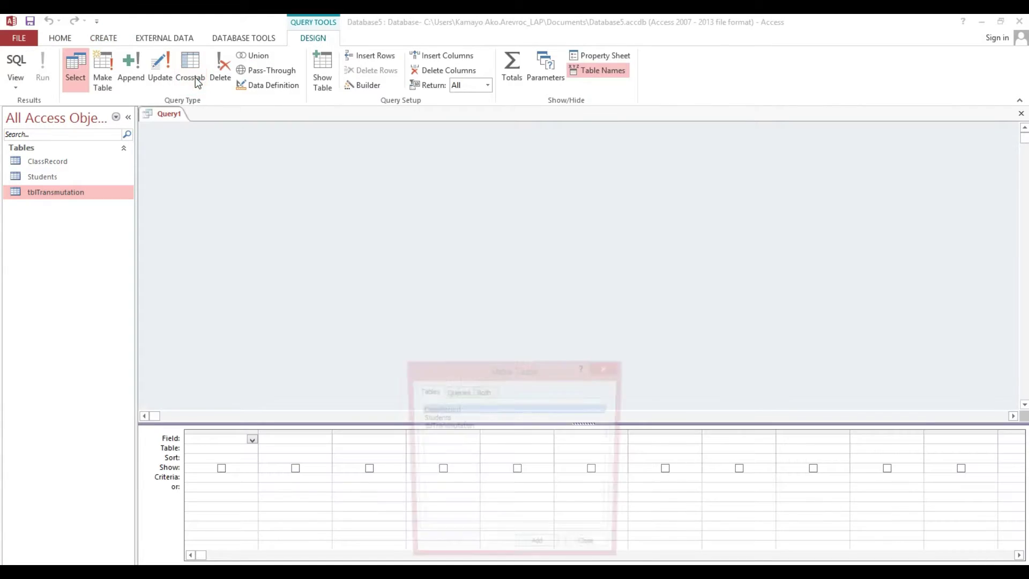
left_click_drag(450, 372, 462, 288)
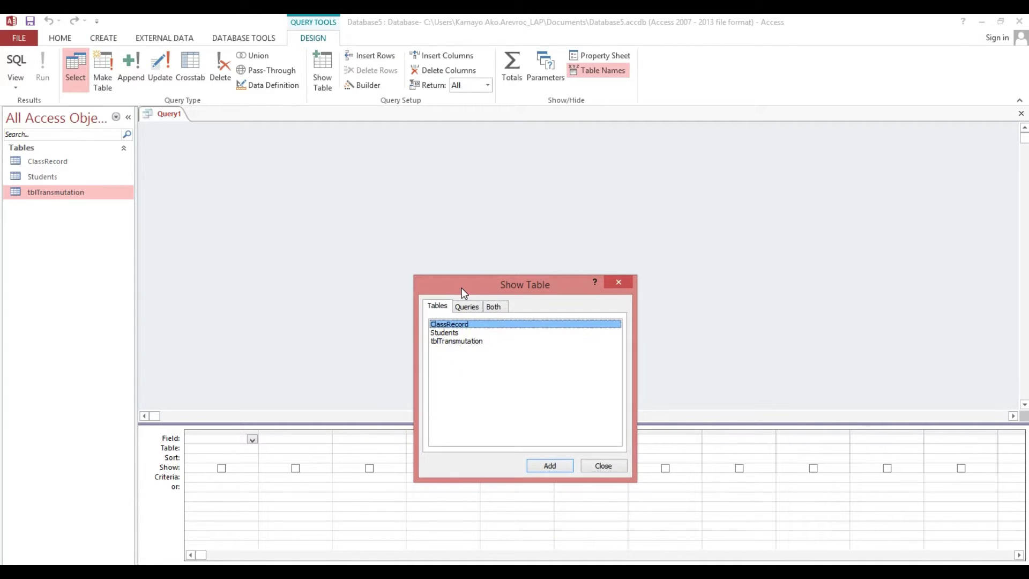
double_click(453, 325)
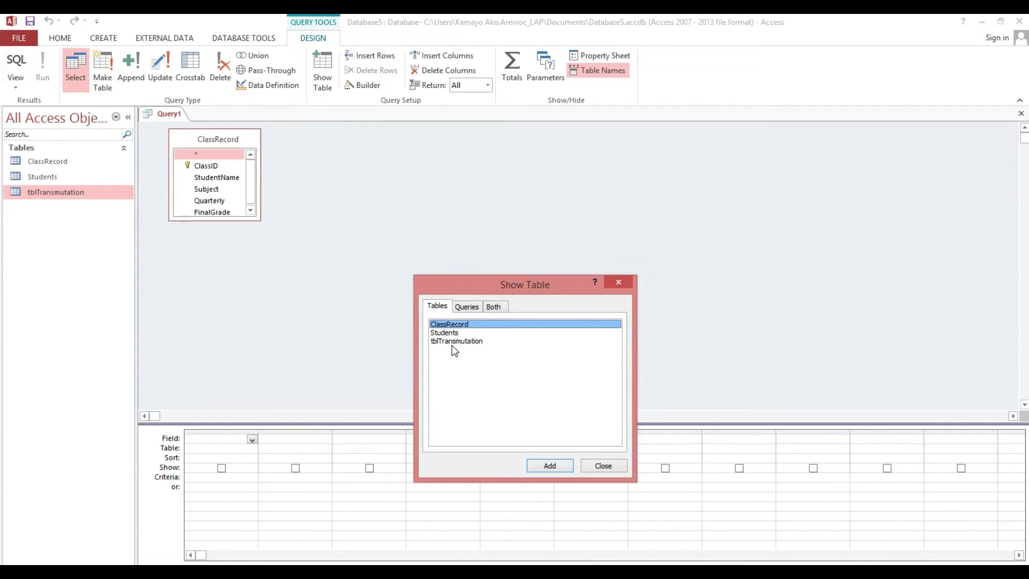
double_click(455, 342)
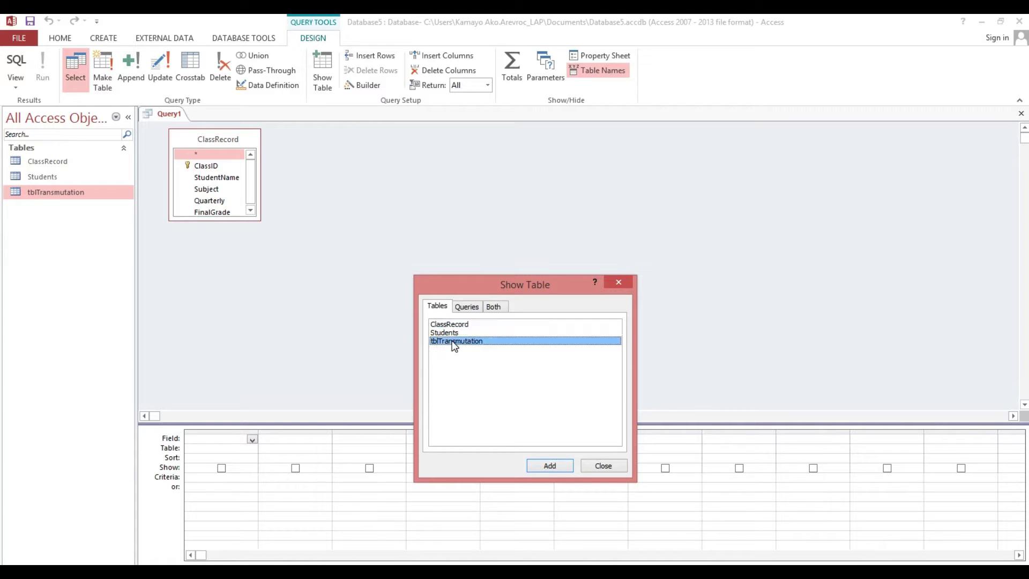
left_click(619, 468)
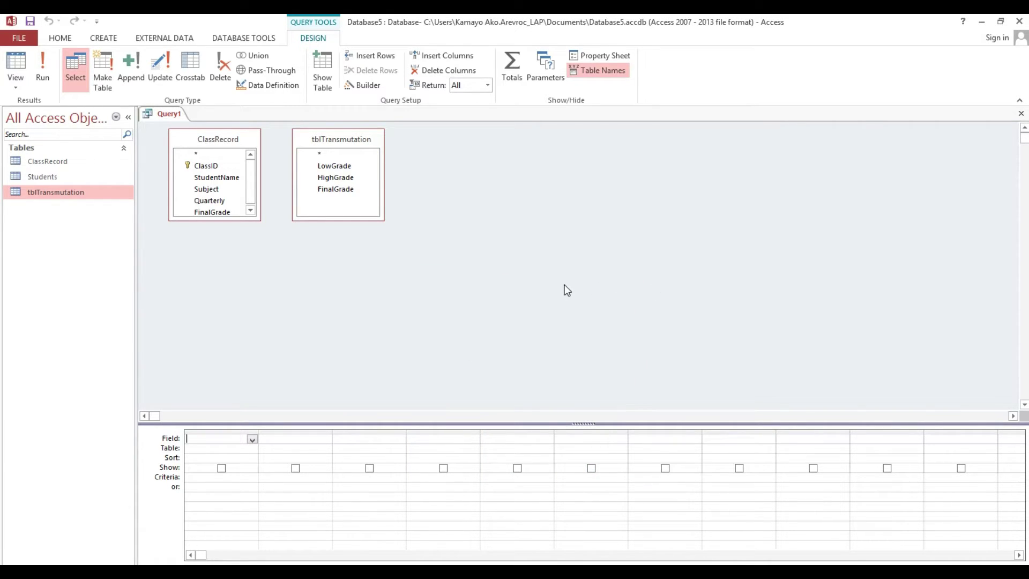
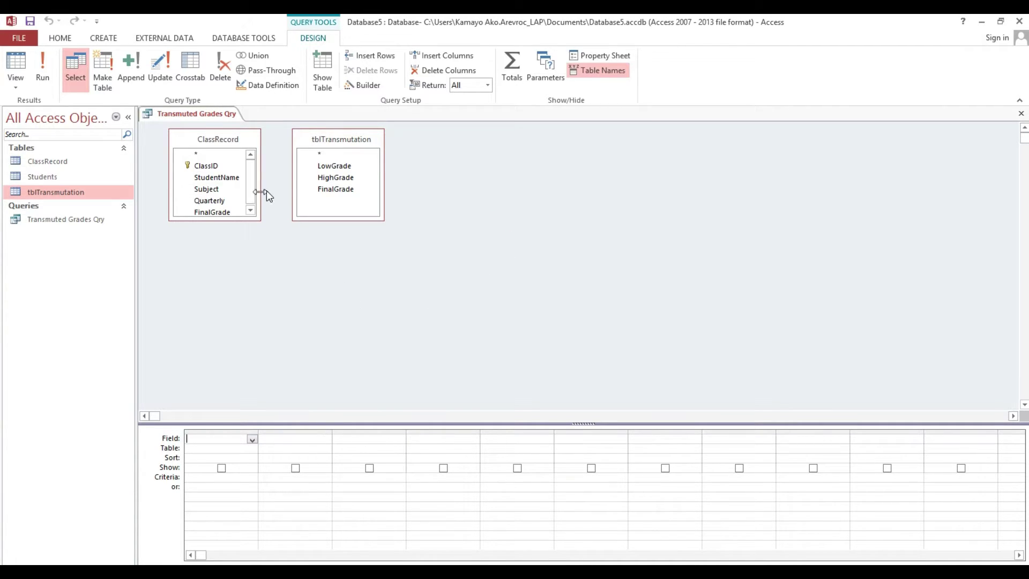
Add ClassRecord's Quarterly and tblTransmutation's FinalGrade as the first two query columns.
left_click_drag(259, 220, 270, 250)
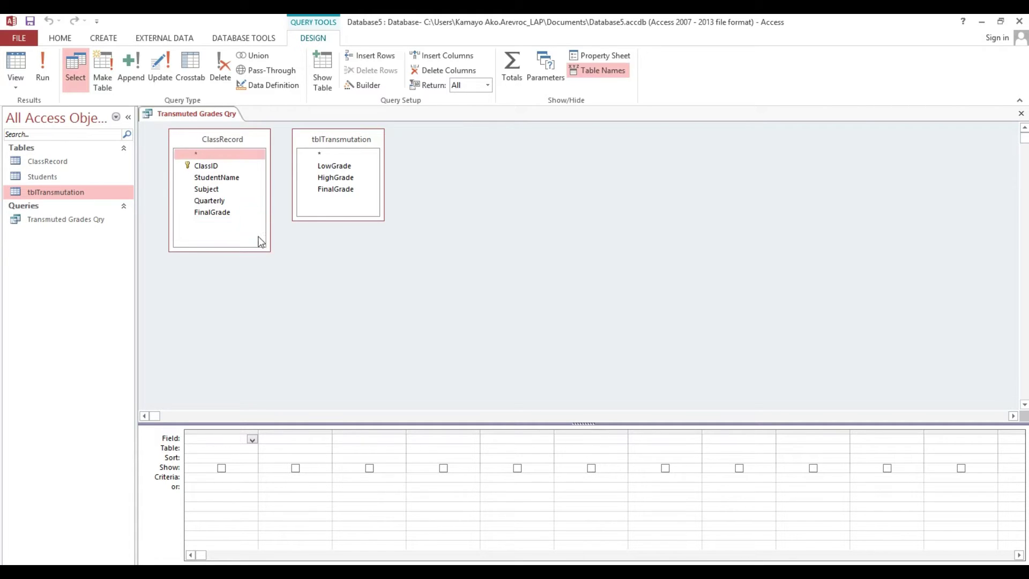
left_click(215, 205)
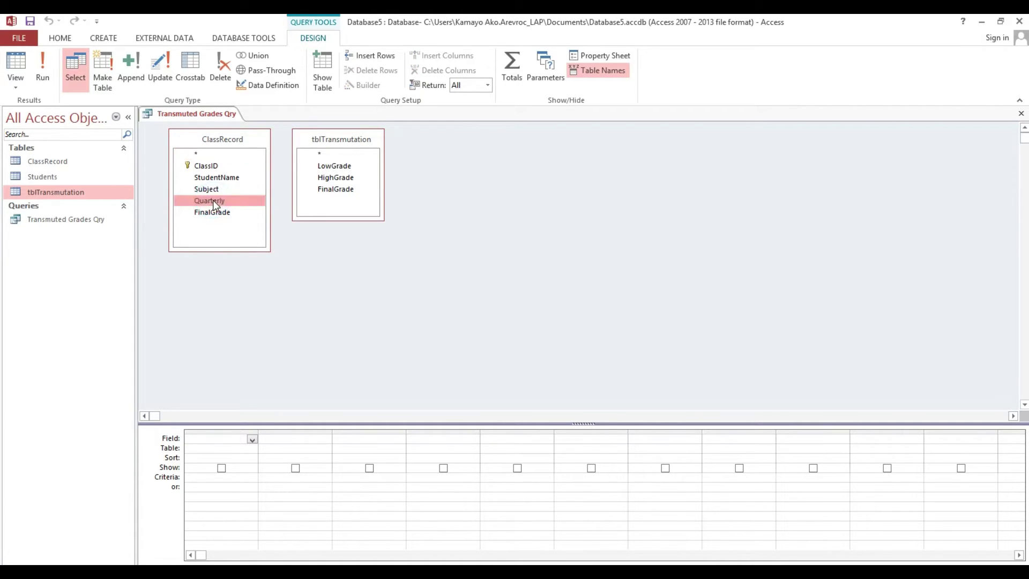
left_click_drag(214, 205, 215, 438)
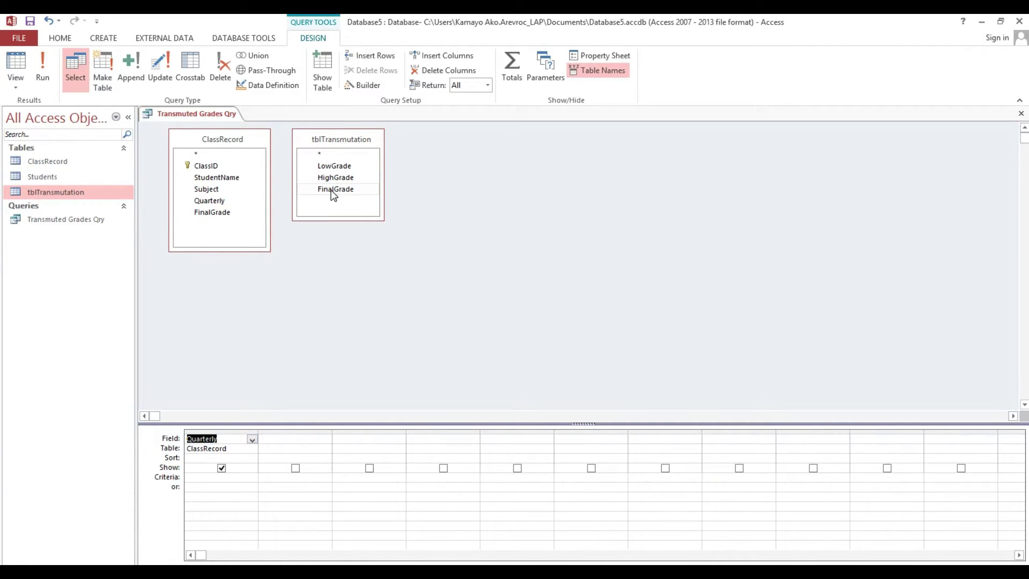
left_click_drag(330, 190, 305, 443)
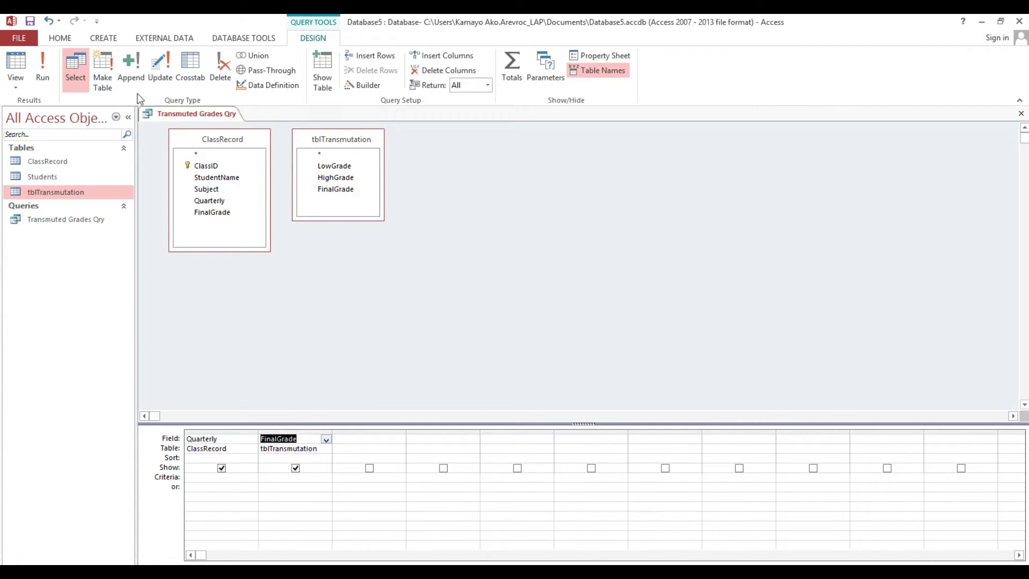
Run the query, widen the FinalGrade results column, and return to Design view.
left_click(45, 66)
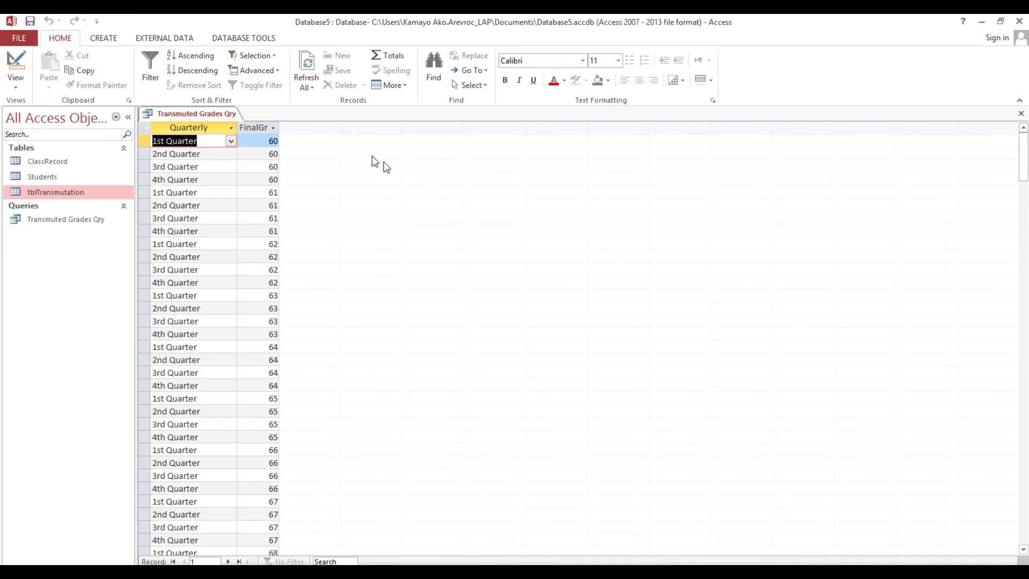
scroll(372, 156, "down", 2)
left_click_drag(1017, 165, 1022, 134)
left_click_drag(279, 127, 333, 128)
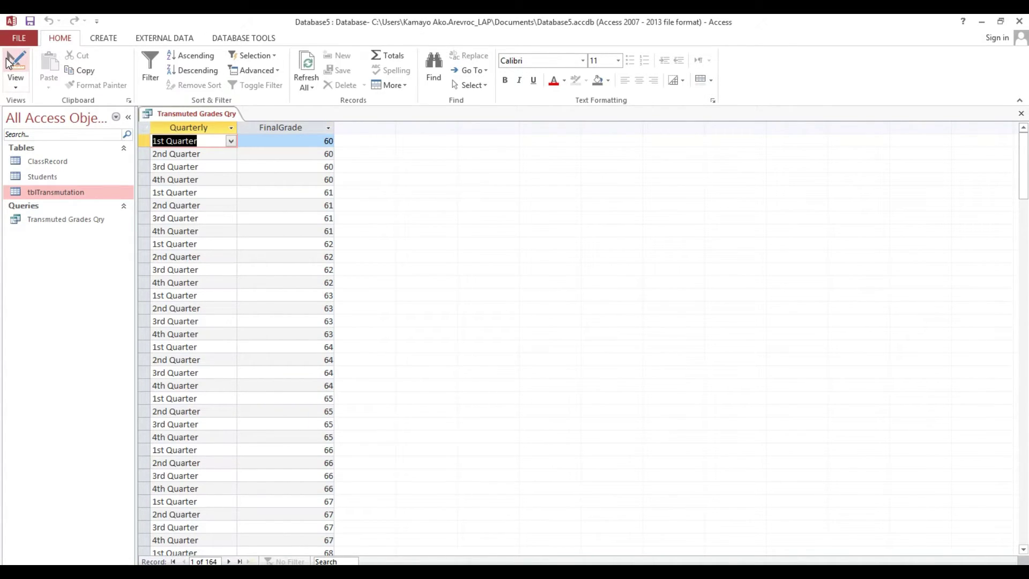
left_click(9, 62)
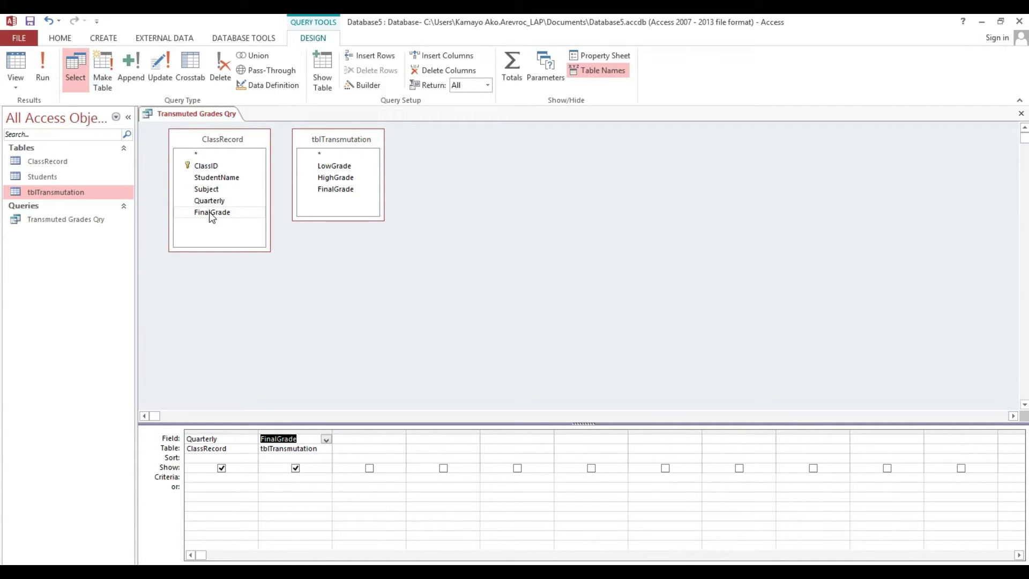
Insert ClassRecord's FinalGrade as the second grid column, widen it, and select its Criteria cell.
left_click_drag(209, 212, 260, 437)
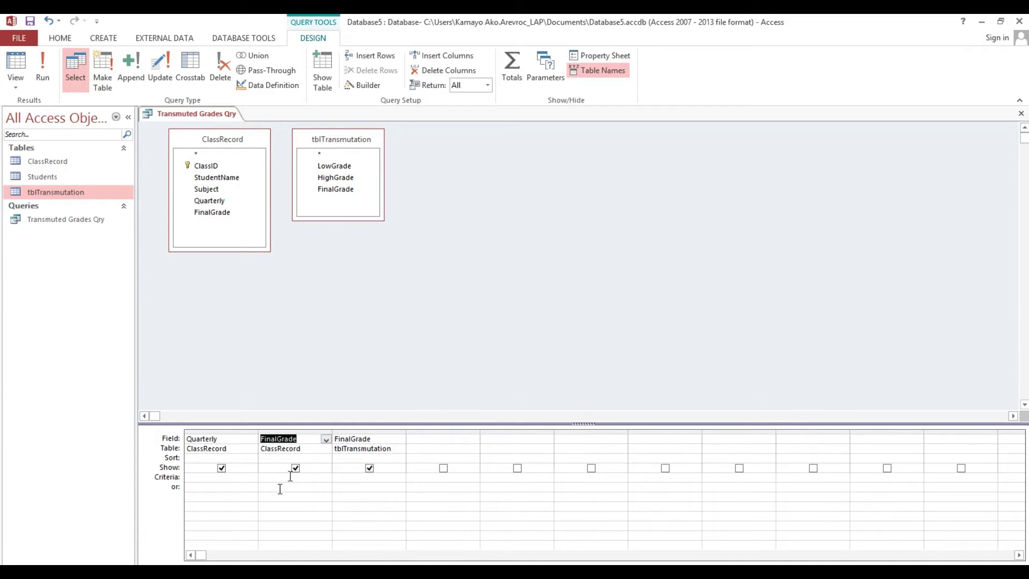
left_click_drag(333, 430, 489, 440)
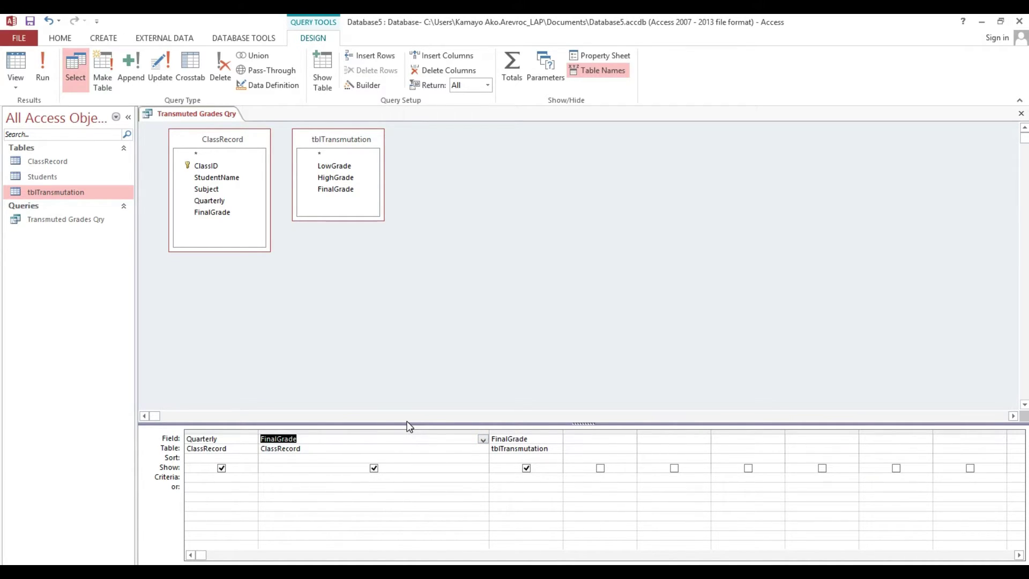
left_click(270, 479)
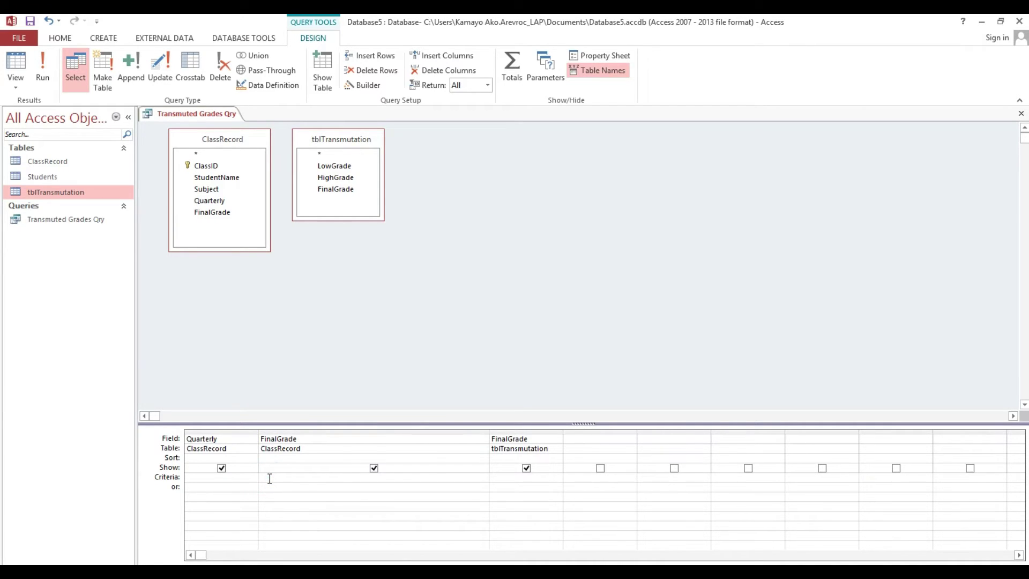
Type 'Between [tblTransmutation].[LowGrade] And [' into FinalGrade's Criteria cell.
type("B")
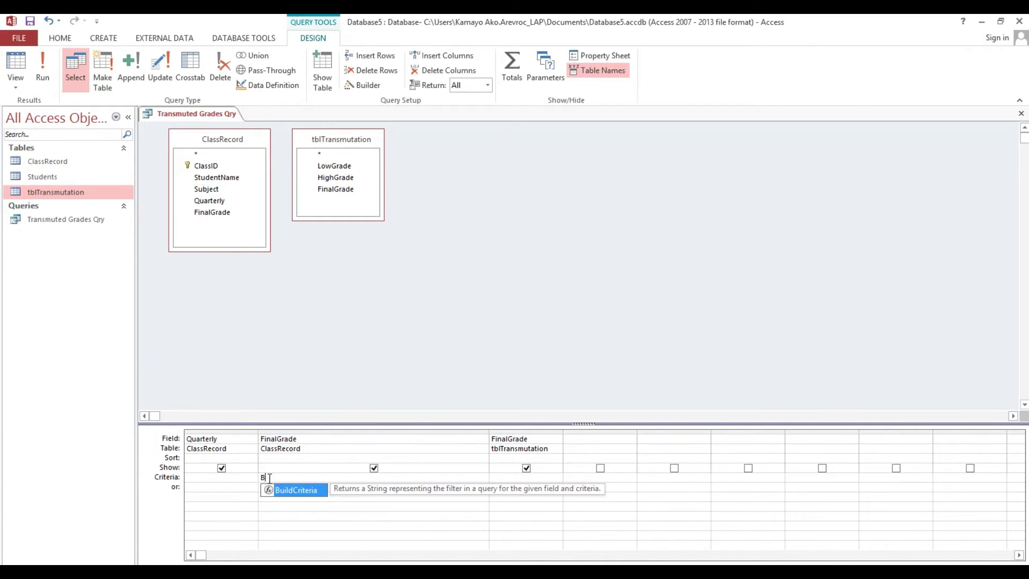
type("etween")
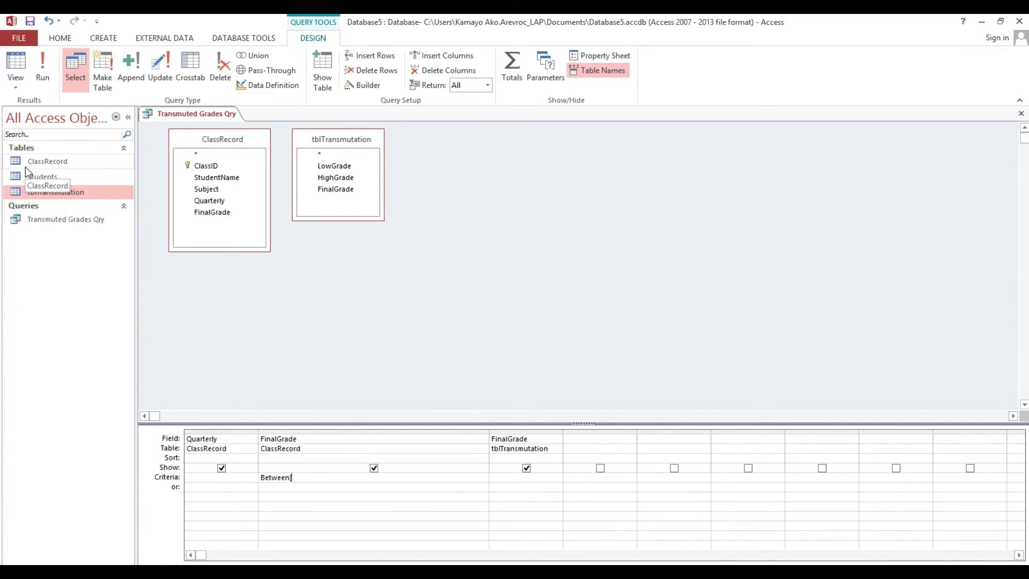
type("[tblTransm")
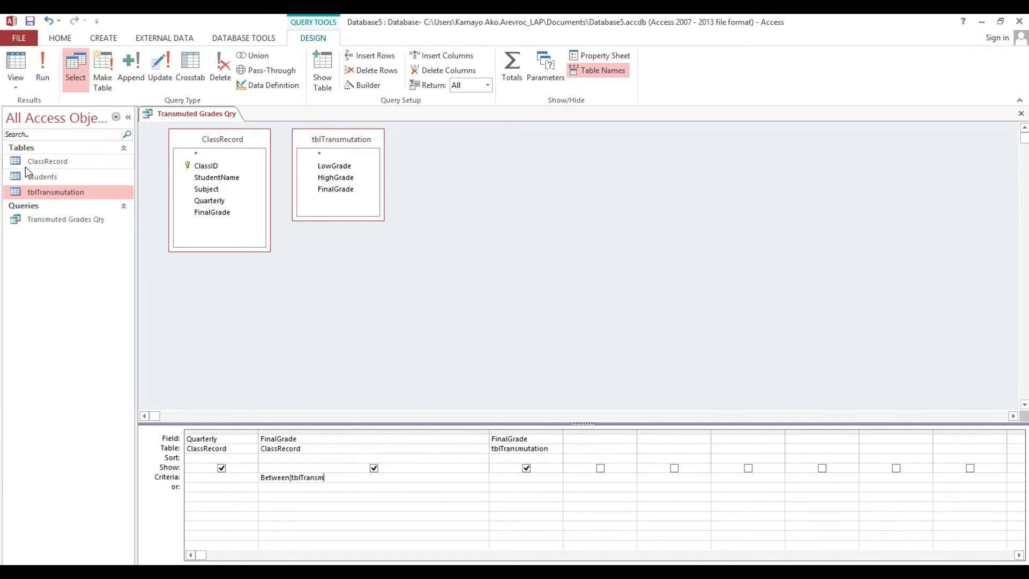
type("utation[LowGrade")
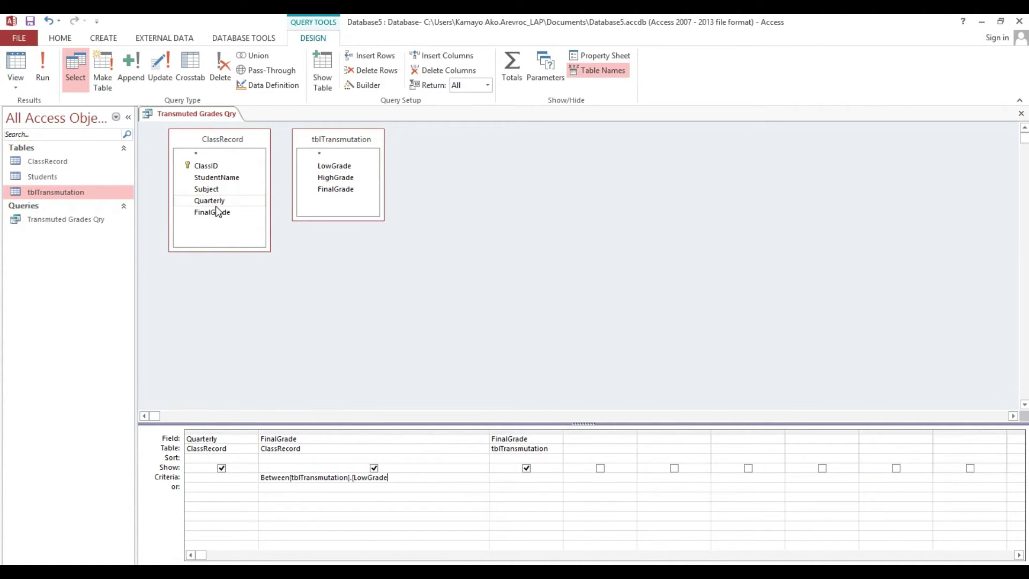
type("] an")
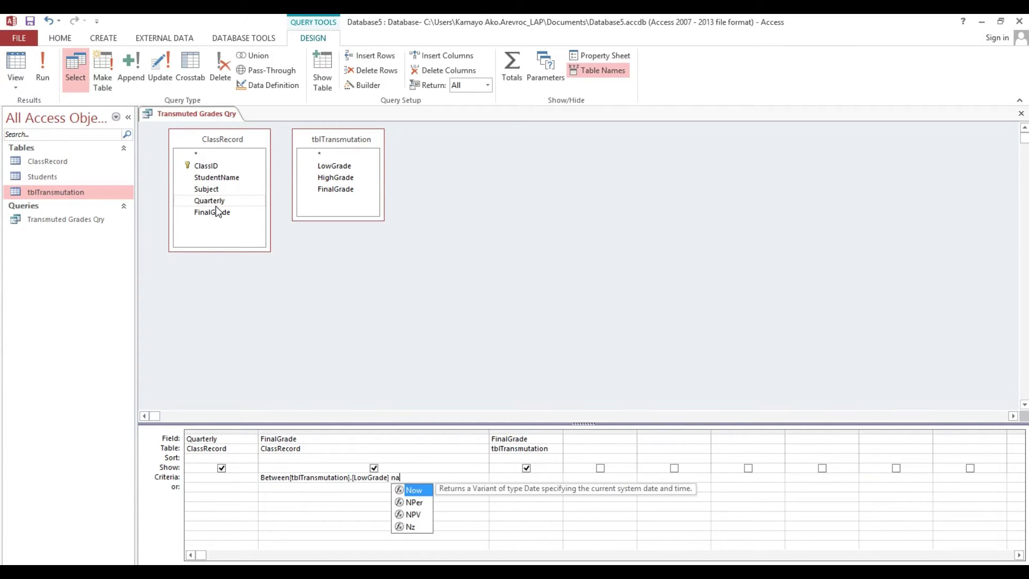
type("d")
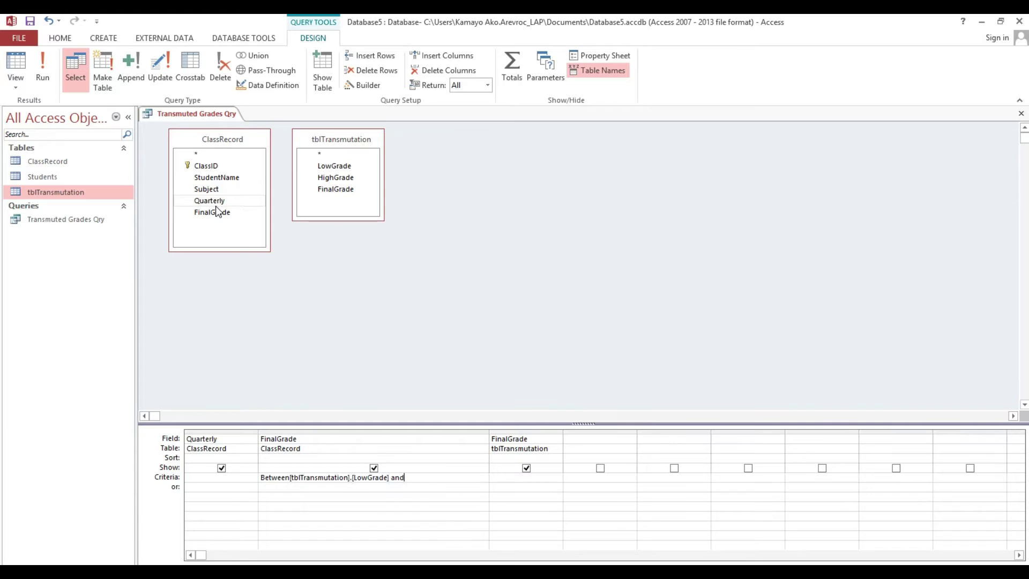
key("BackSpace")
key("BackSpace")
key("BackSpace")
type("And [")
Copy the [tblTransmutation].[LowGrade] reference and paste it after And.
left_click_drag(290, 479, 389, 480)
key("ctrl+c")
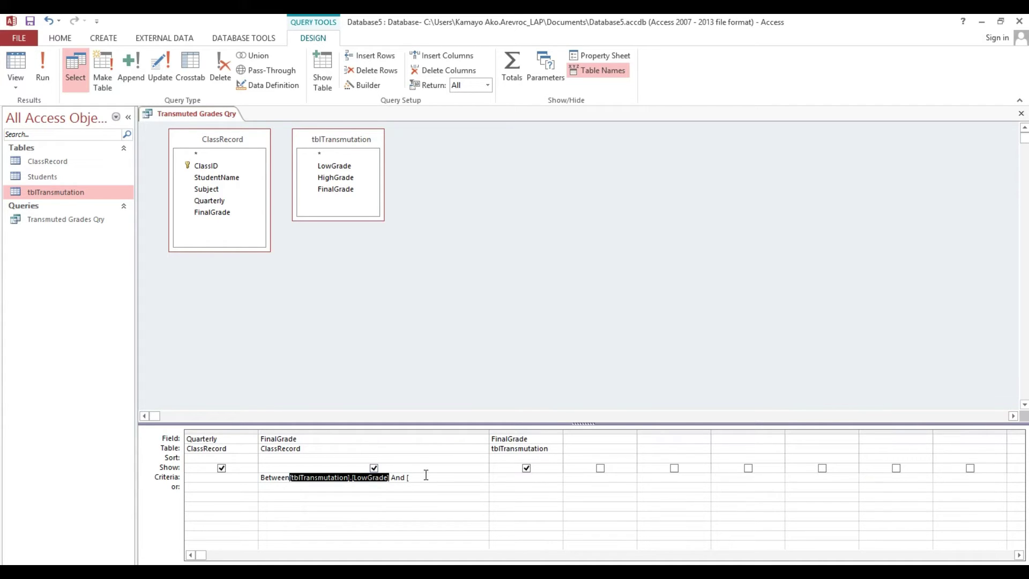
left_click(419, 484)
left_click(520, 334)
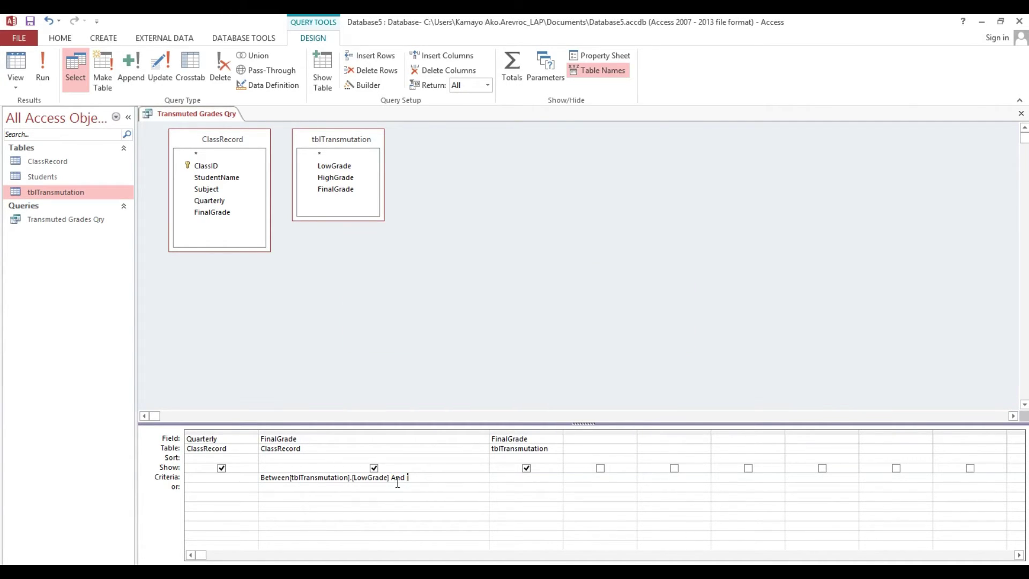
key("ctrl+v")
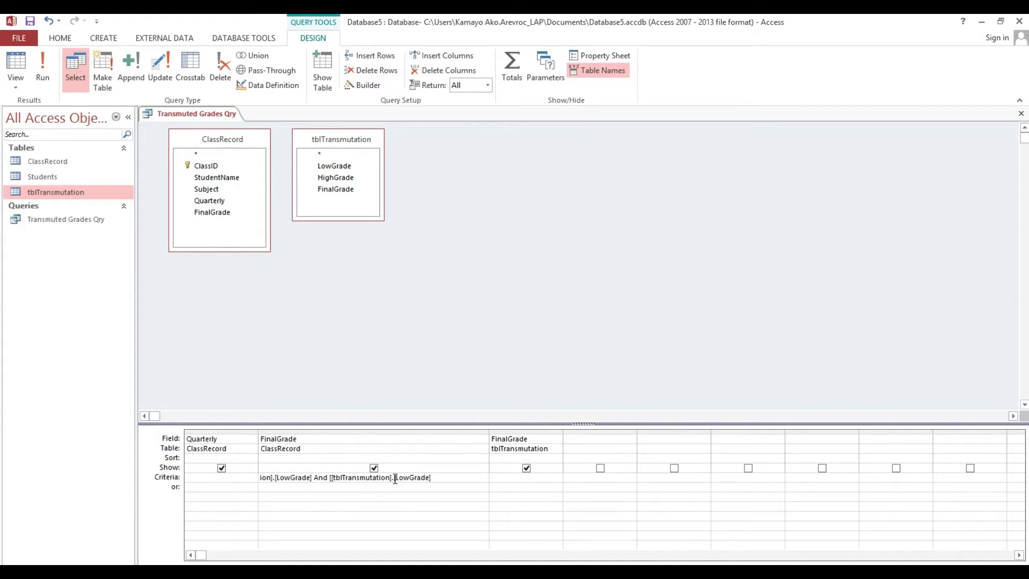
Change the criterion's upper bound to [tblTransmutation].[HighGrade] and resize the column to fit.
left_click(399, 478)
key("shift+Right")
key("shift+Right")
key("shift+Right")
key("shift+Right")
key("shift+Right")
key("shift+Right")
key("shift+Right")
key("shift+Right")
key("shift+Right")
key("shift+Right")
type("HIghGrade]")
left_click(452, 481)
left_click(405, 477)
key("Delete")
type("i")
left_click_drag(489, 430, 579, 432)
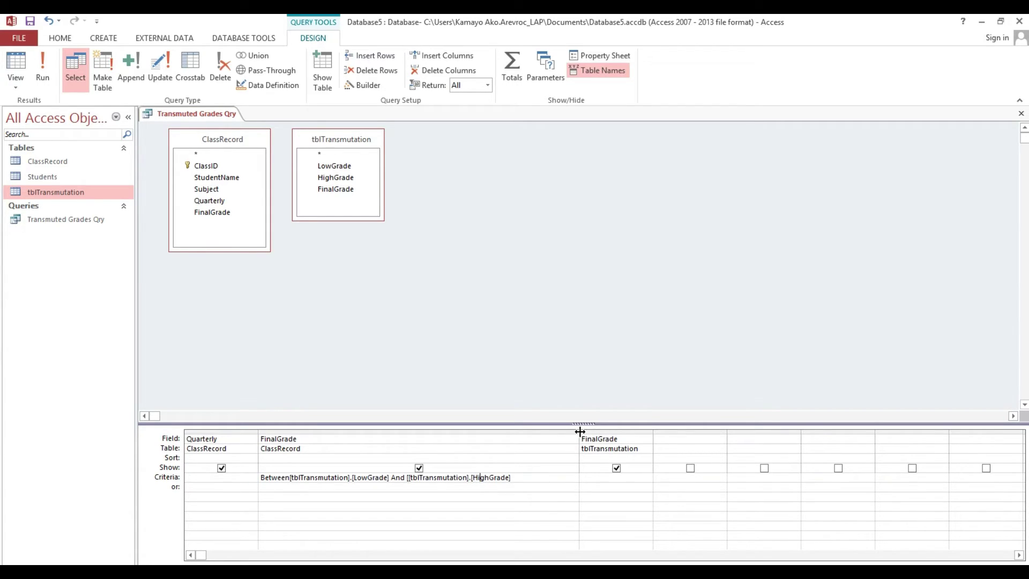
left_click_drag(580, 431, 525, 430)
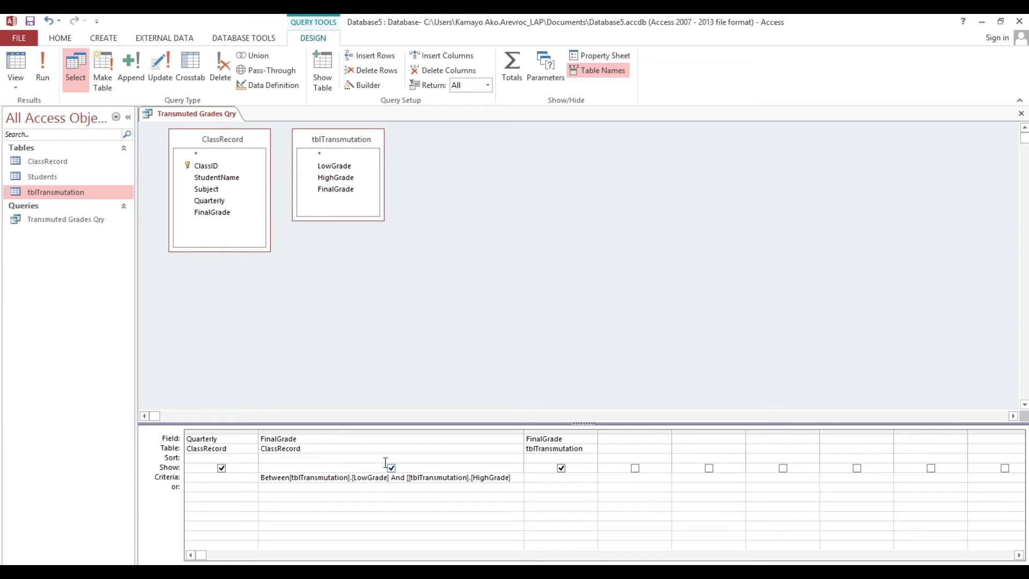
Adjust the grid column widths and shift the ClassRecord table slightly.
left_click(332, 441)
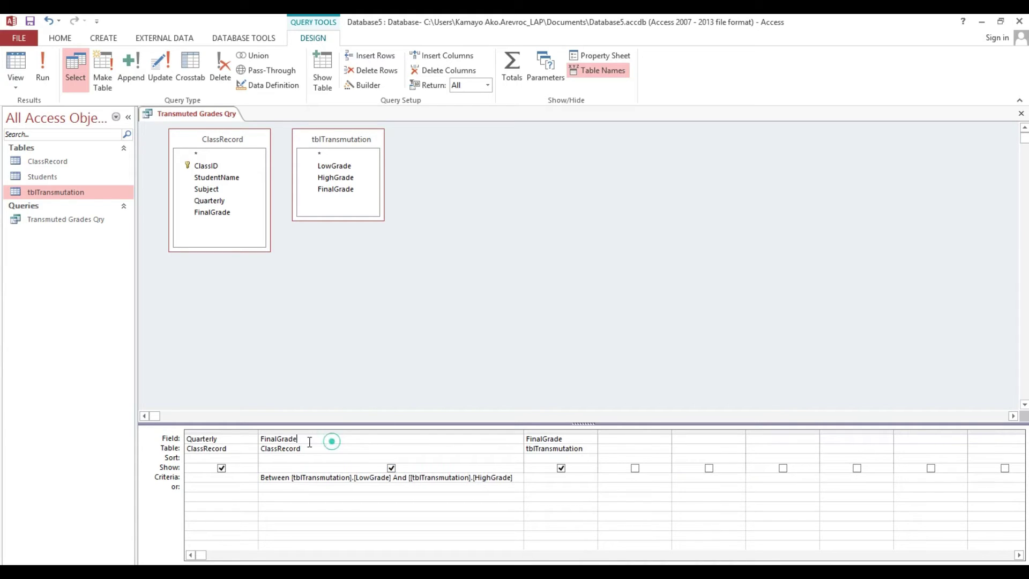
left_click_drag(310, 441, 267, 439)
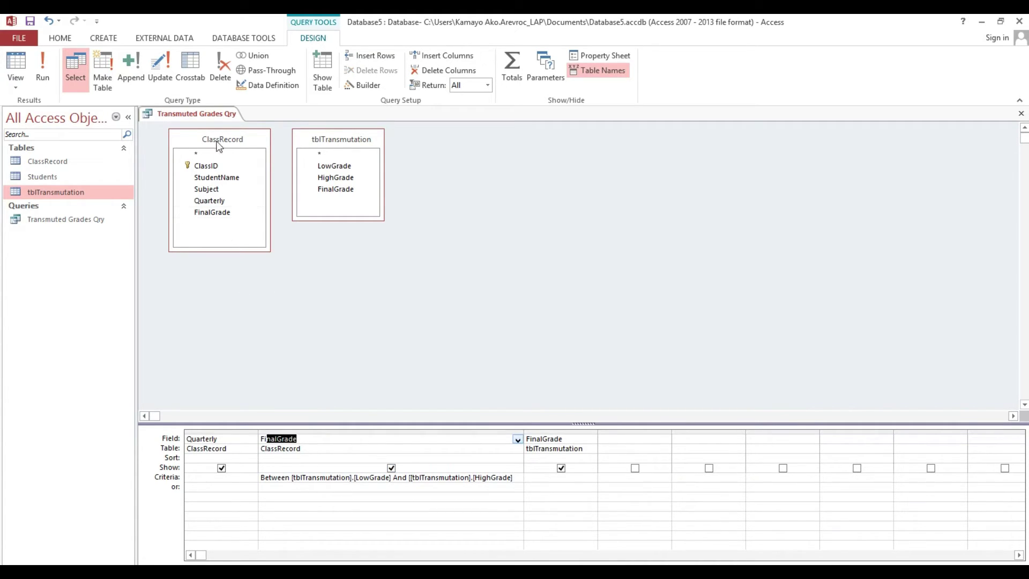
left_click_drag(217, 140, 215, 140)
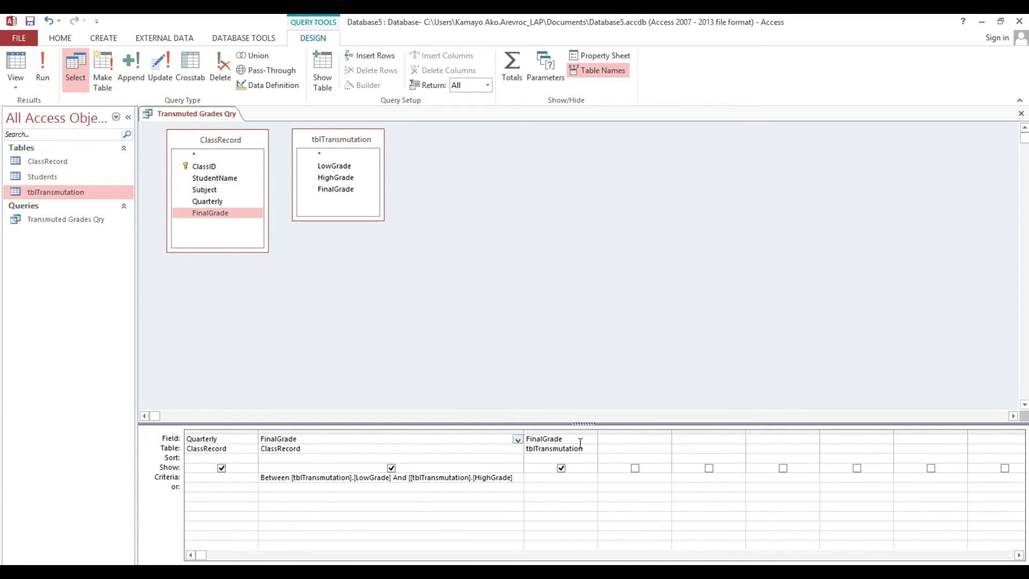
left_click_drag(579, 440, 526, 441)
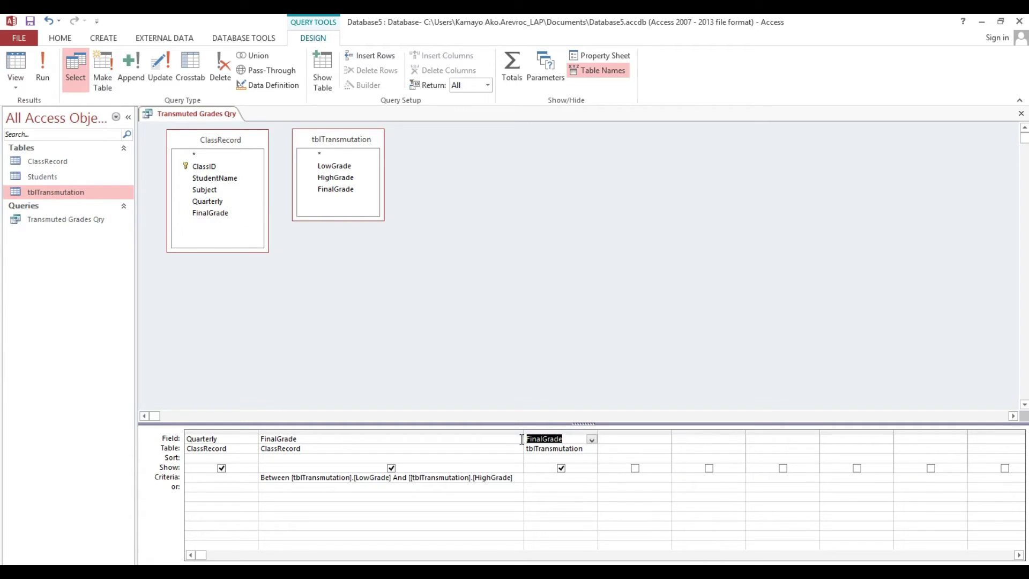
Remove the doubled '[' from the criterion and run the query, returning 4 records.
left_click(43, 68)
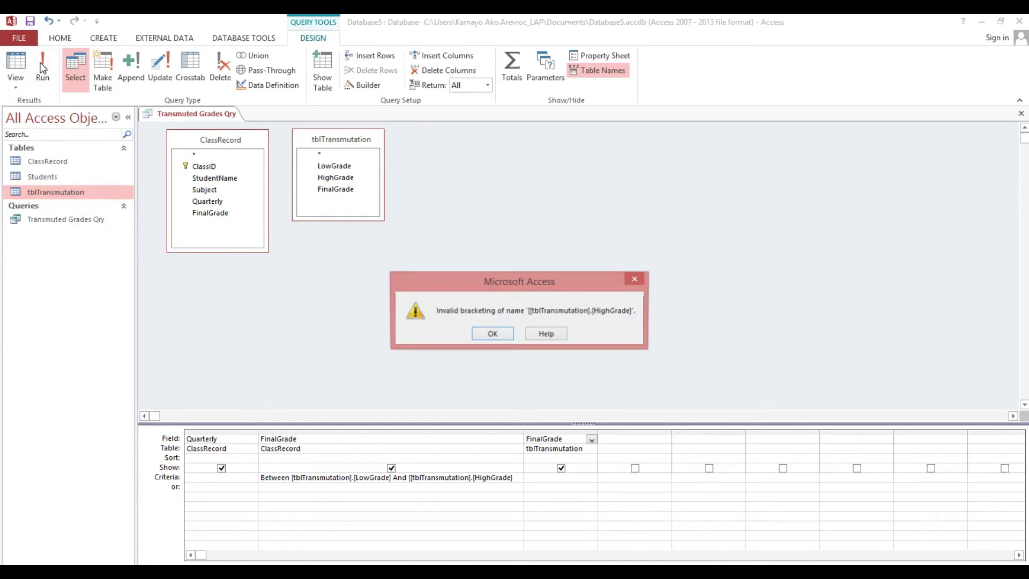
left_click(493, 334)
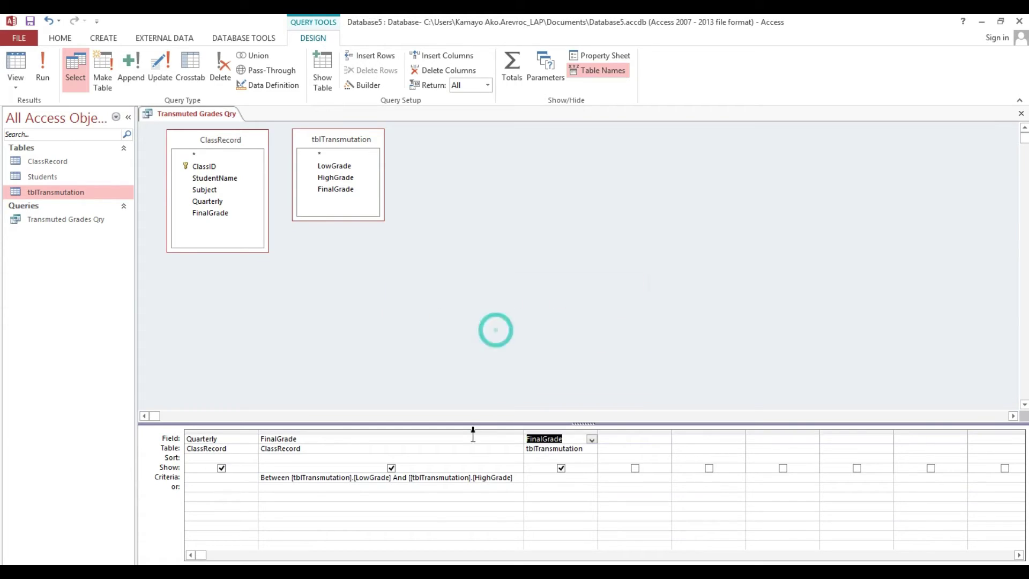
left_click(413, 477)
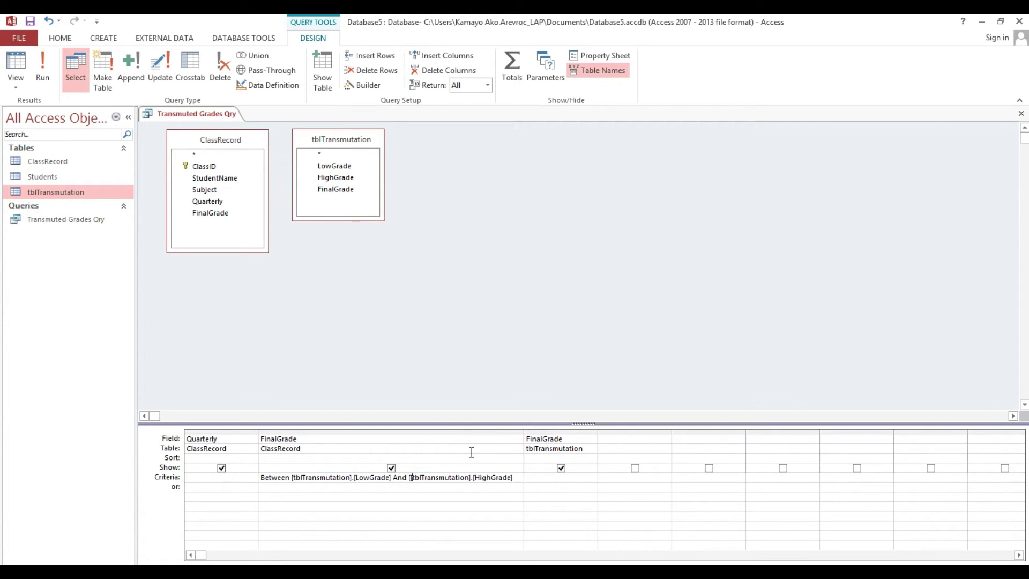
key("BackSpace")
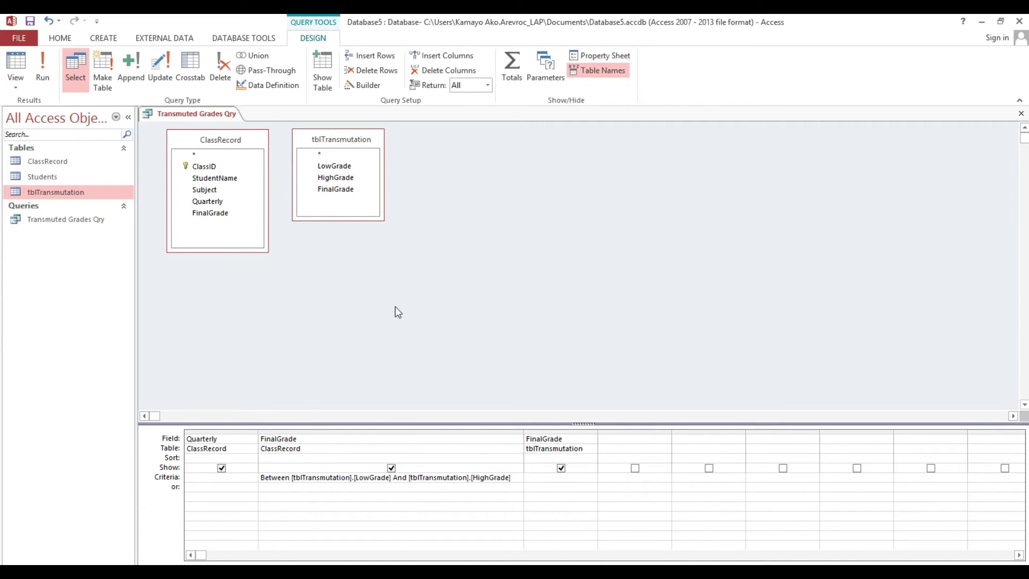
left_click(49, 67)
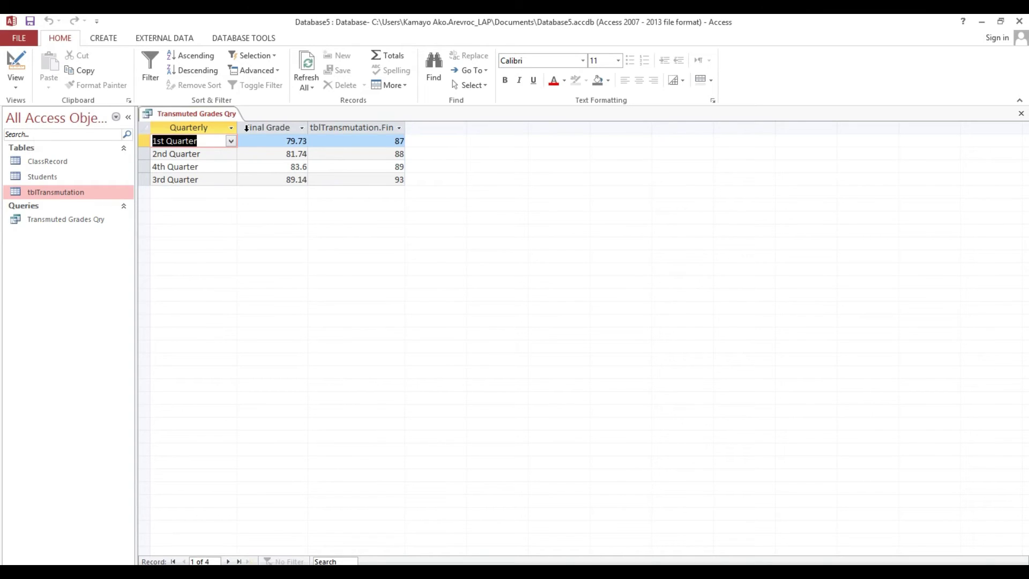
Resize the Quarterly and transmuted FinalGrade result columns, then return to Design view.
left_click_drag(237, 128, 234, 127)
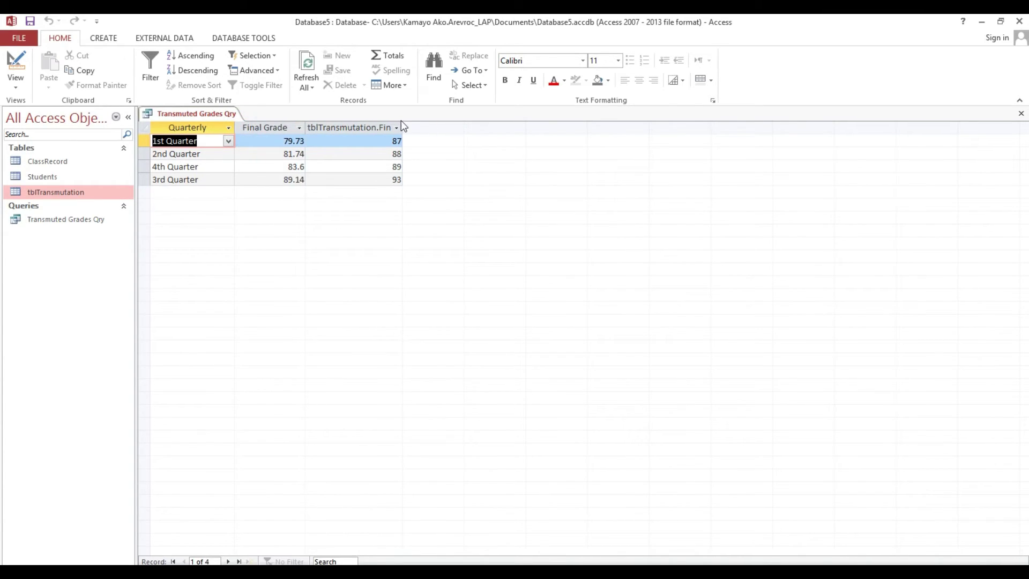
mouse_move(403, 125)
left_mouse_down()
mouse_move(426, 126)
mouse_move(402, 122)
left_mouse_up()
left_click(19, 67)
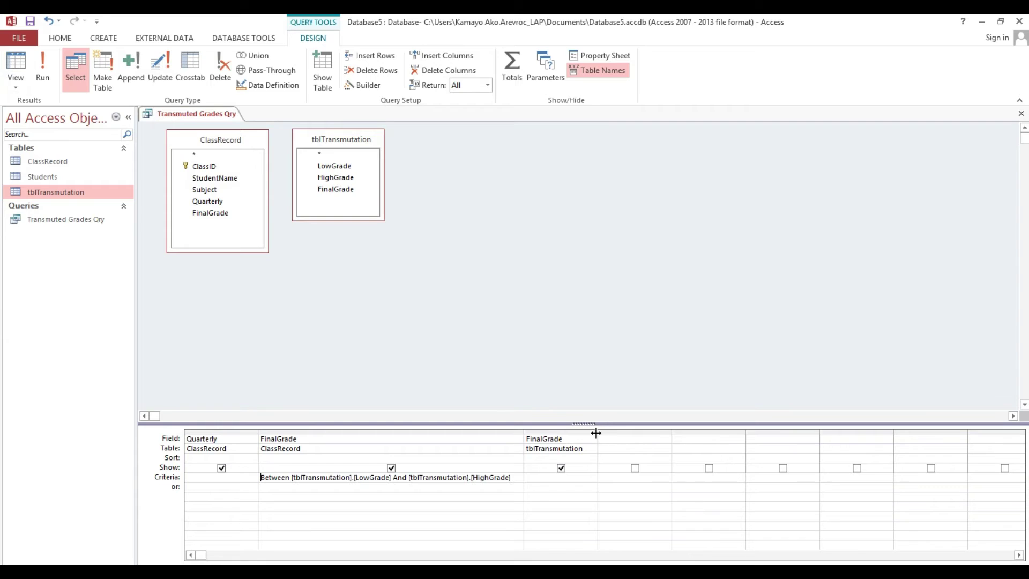
left_click(36, 65)
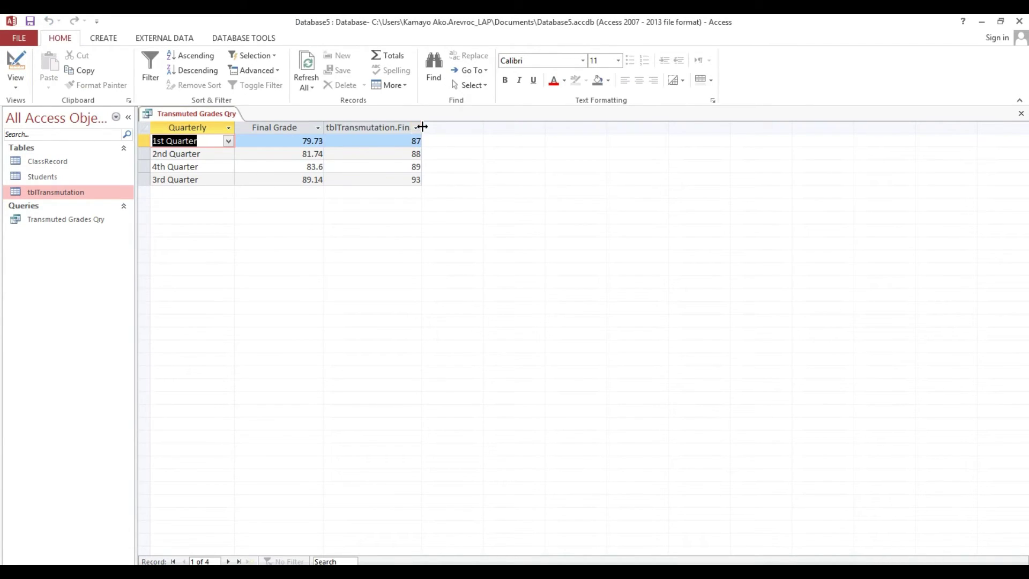
mouse_move(422, 129)
left_mouse_down()
mouse_move(413, 129)
mouse_move(435, 131)
left_mouse_up()
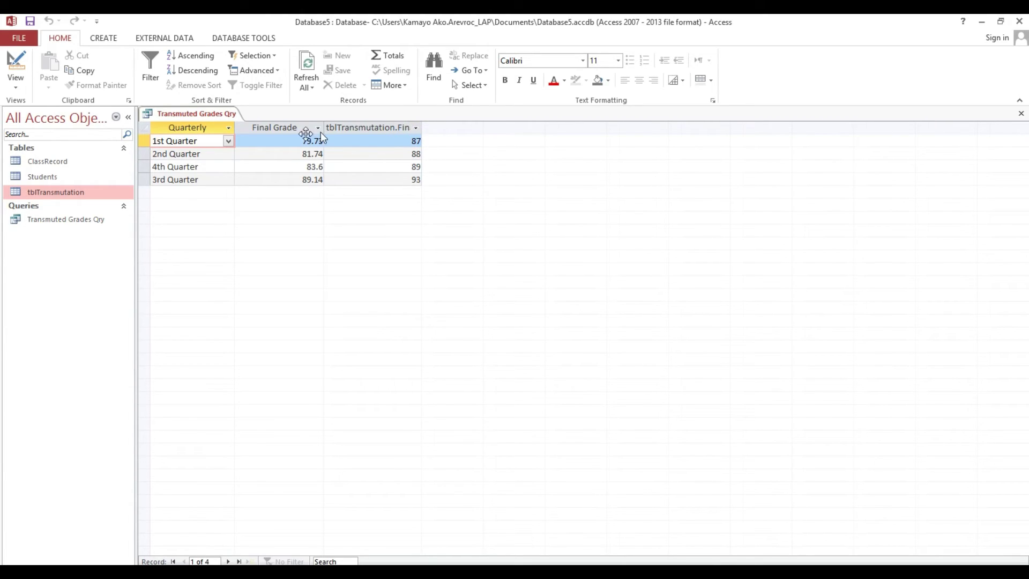
left_click_drag(294, 140, 334, 143)
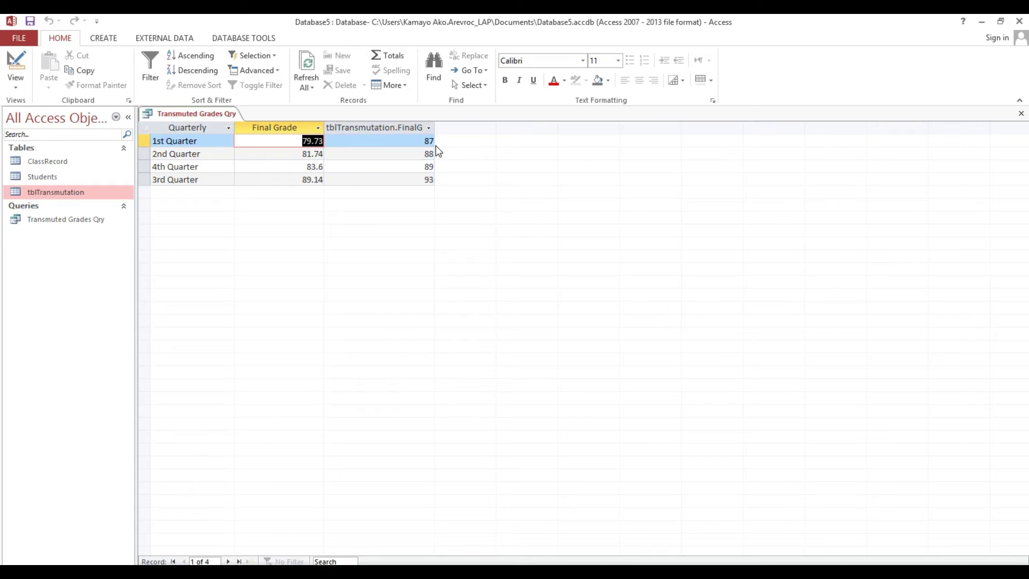
left_click_drag(416, 143, 435, 142)
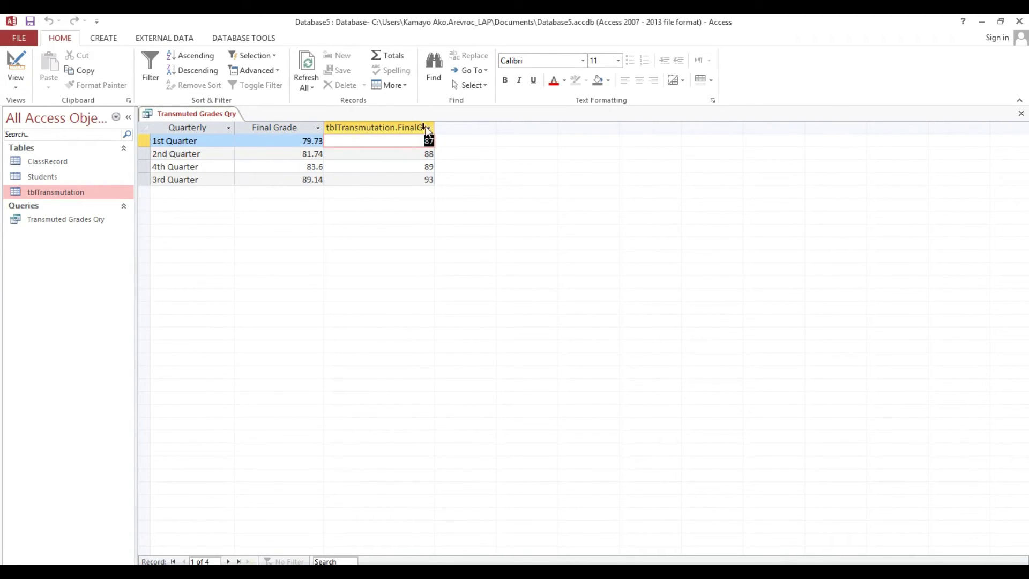
left_click(17, 61)
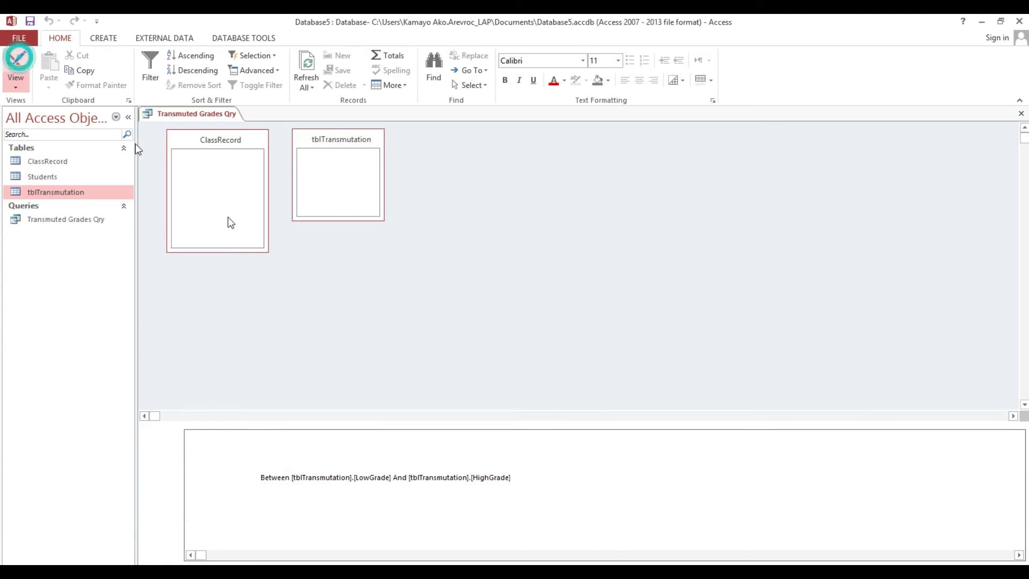
Alias the third column 'Transmuted Grades: FinalGrade', keep Show checked, and run the query.
left_click(528, 438)
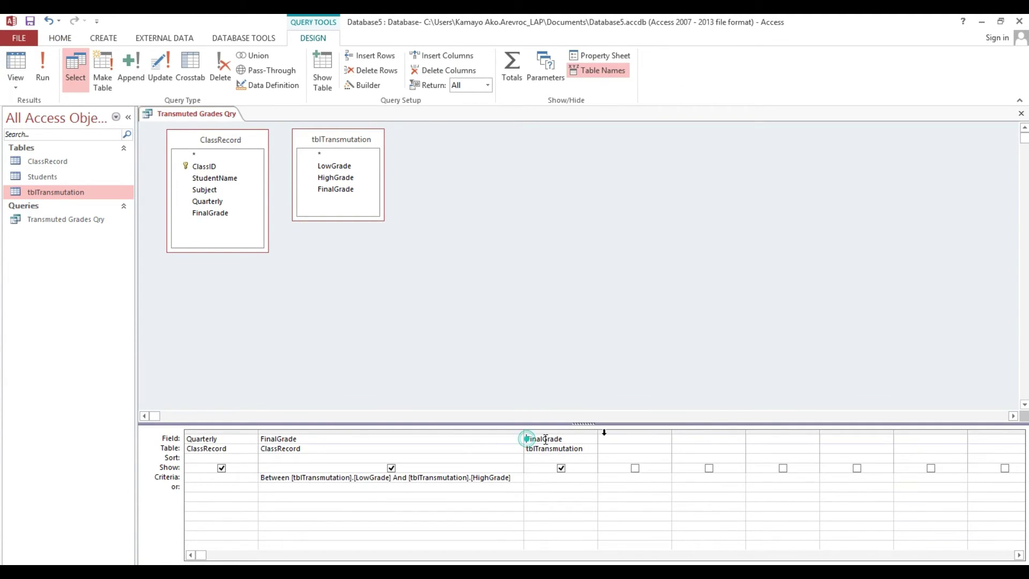
type("Tr")
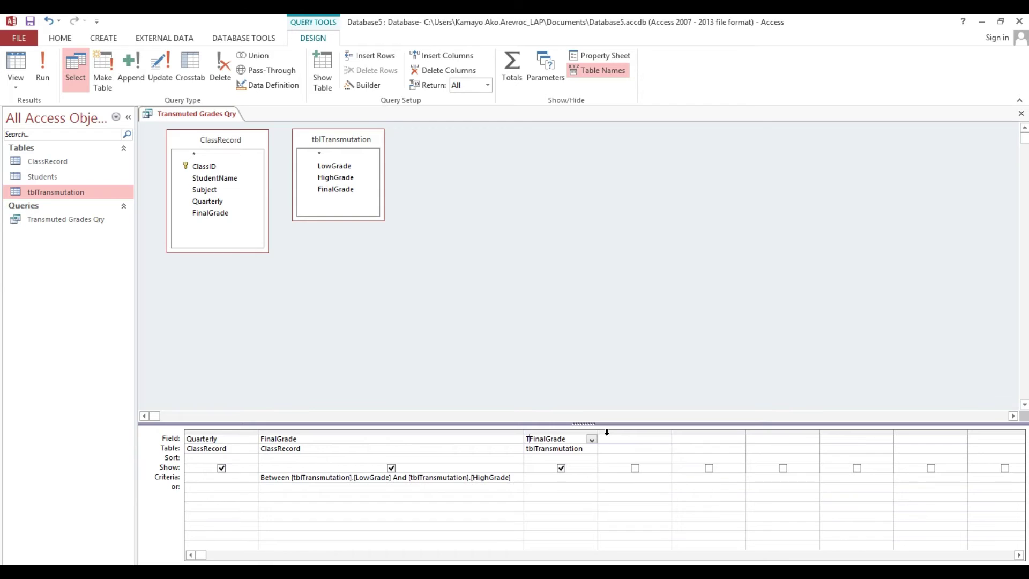
type("ansmuted")
left_click_drag(598, 433, 729, 432)
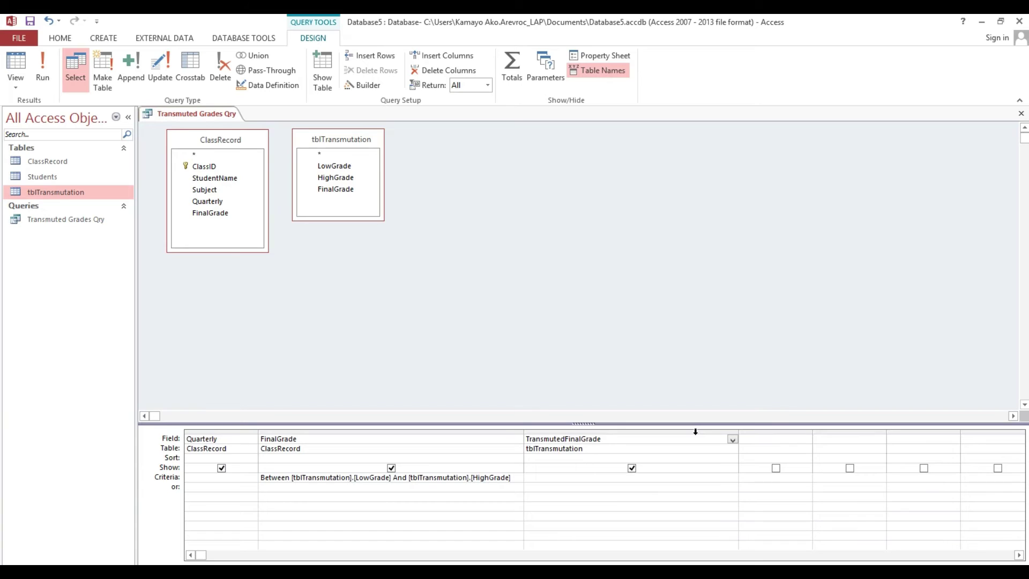
type("G")
key("BackSpace")
type("Grades:")
left_click(588, 467)
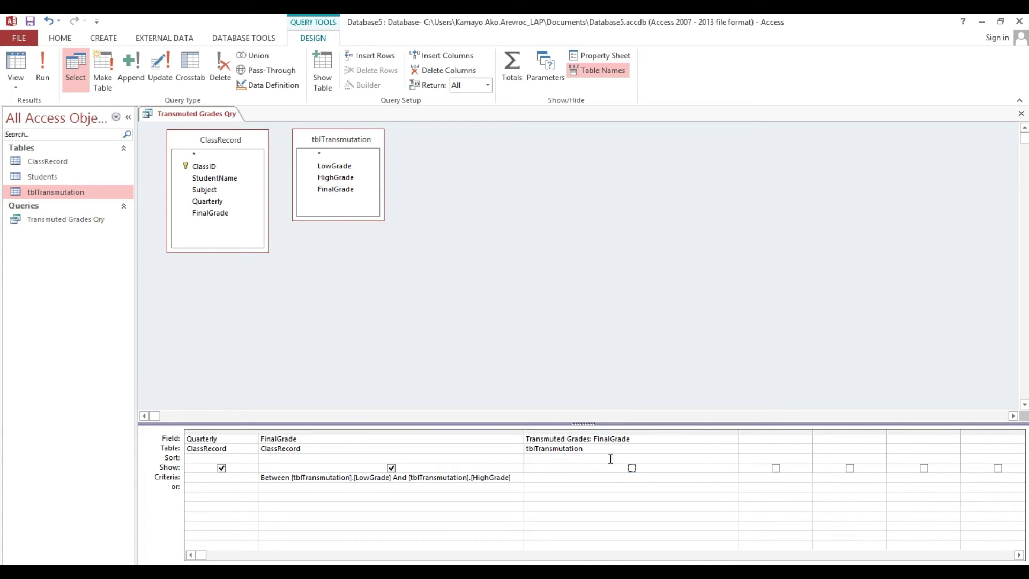
left_click(632, 468)
left_click(42, 69)
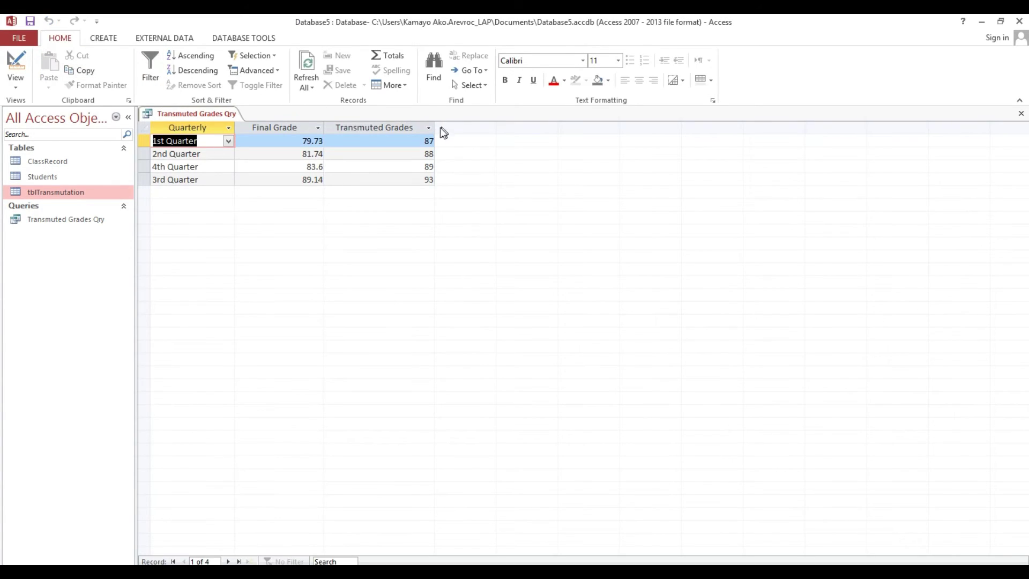
Check that the 1st Quarter's 79.73 maps to 87 in tblTransmutation's 79.2–80.79 range.
left_click_drag(435, 125, 412, 125)
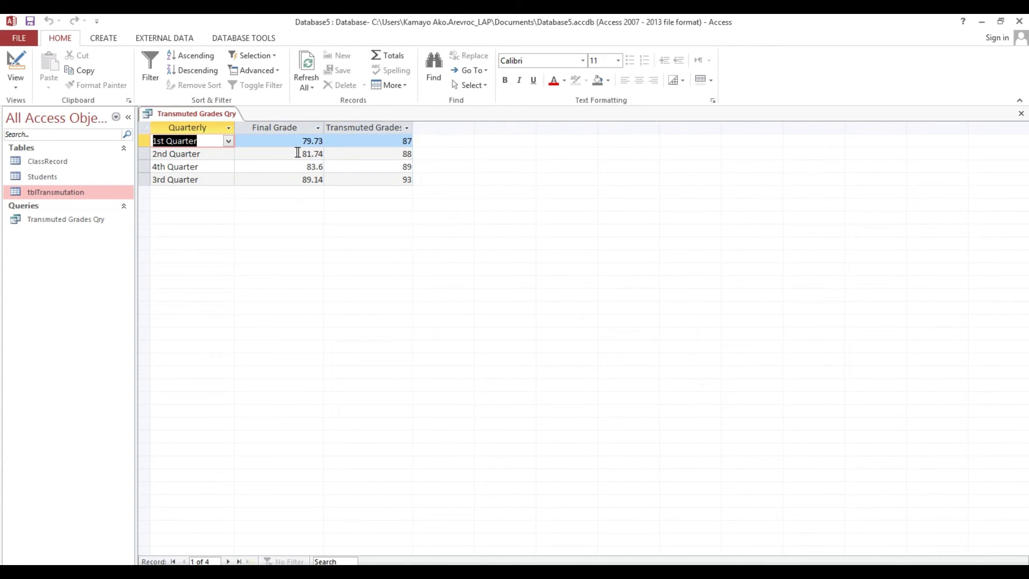
left_click_drag(295, 143, 329, 143)
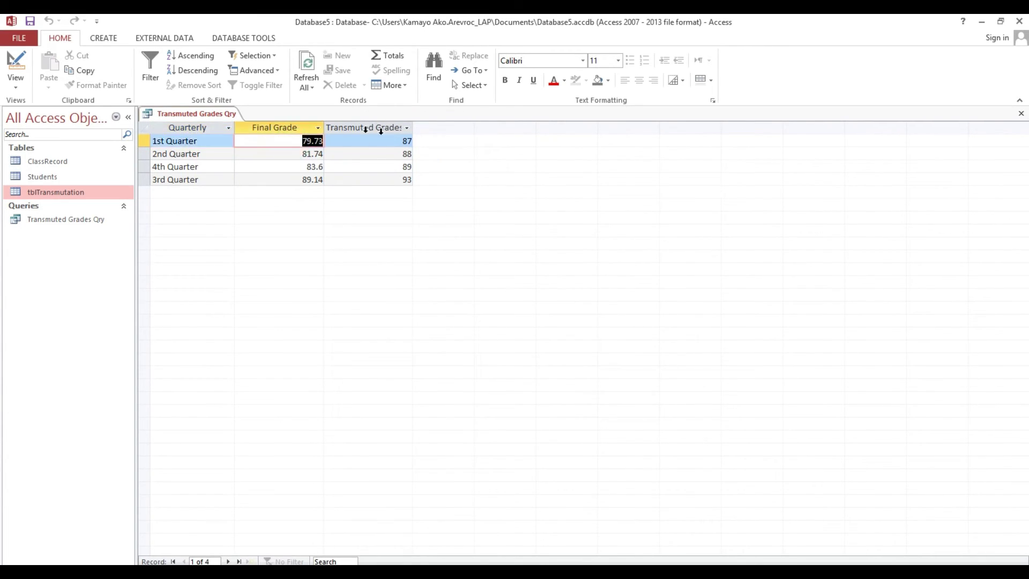
double_click(403, 140)
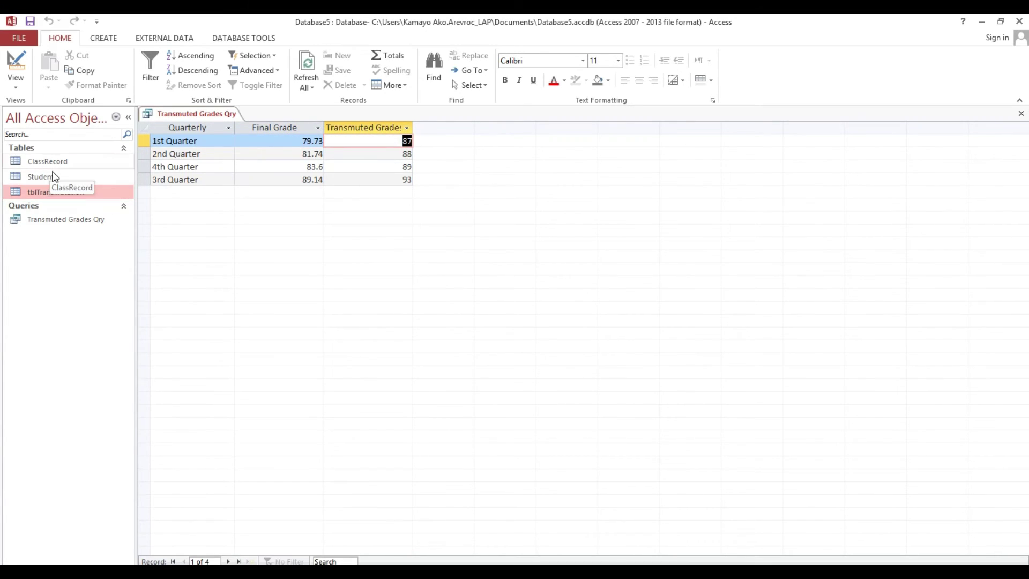
left_click(58, 191)
double_click(58, 192)
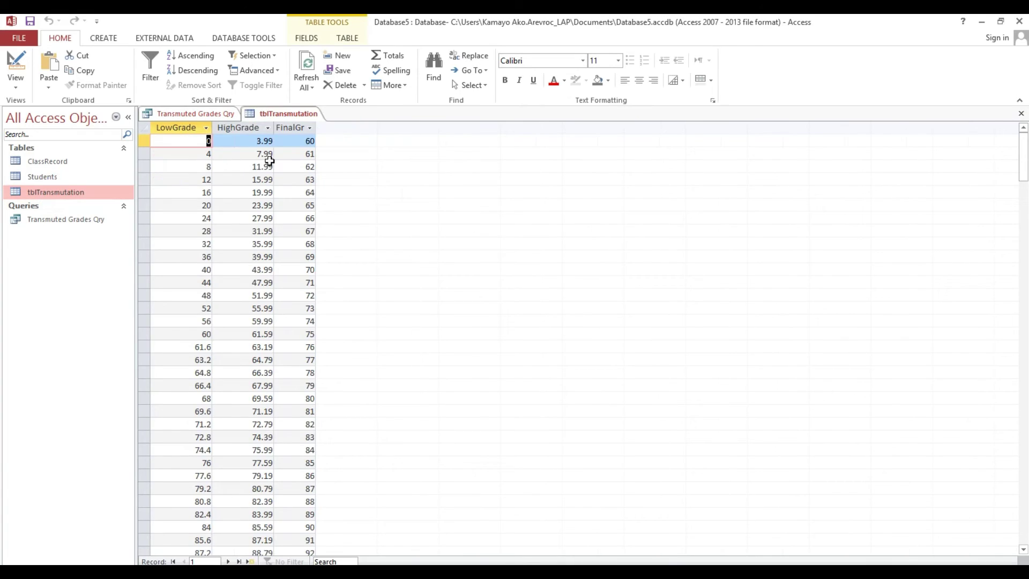
scroll(185, 451, "down", 3)
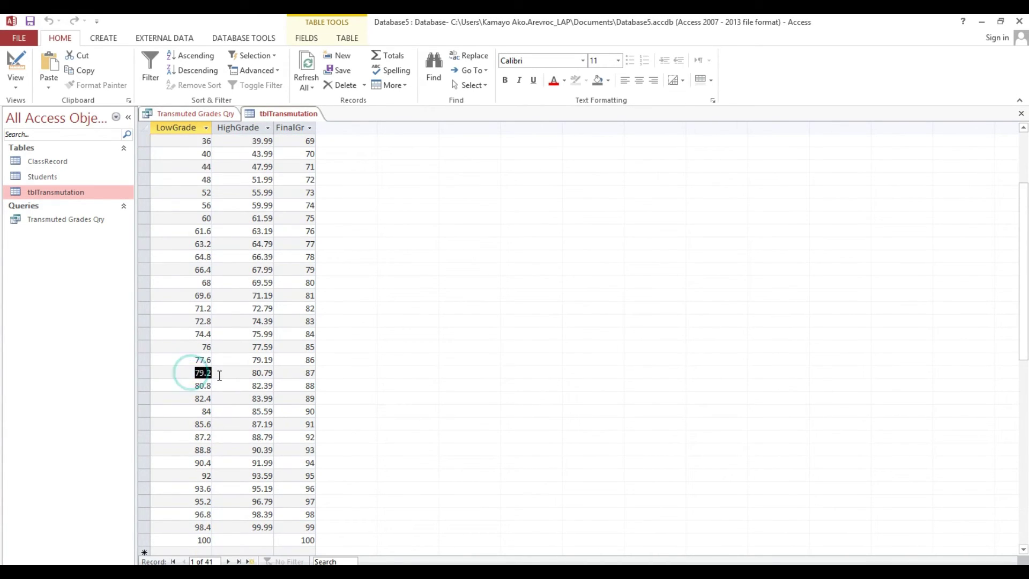
left_click_drag(246, 372, 285, 382)
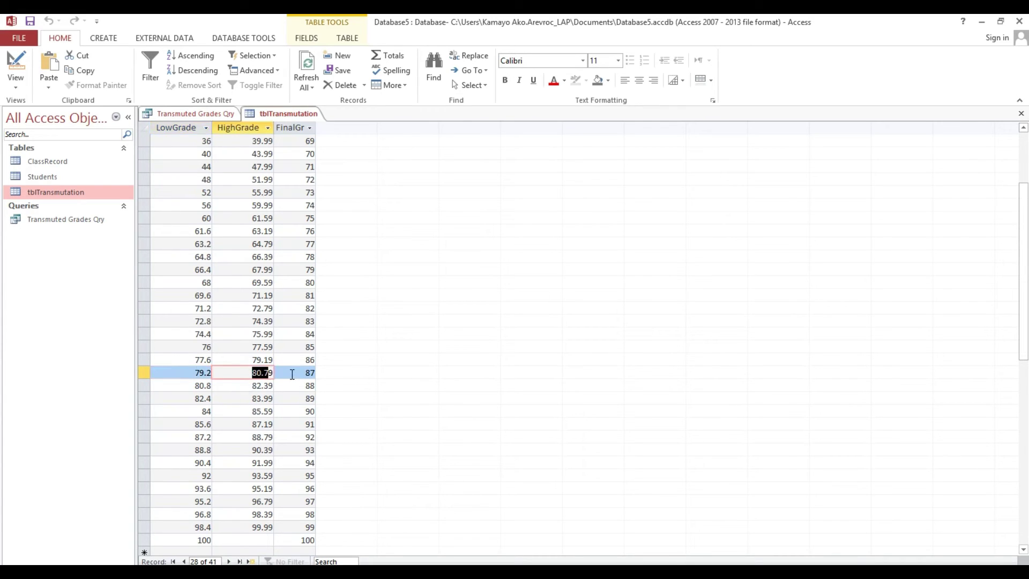
left_click(293, 372)
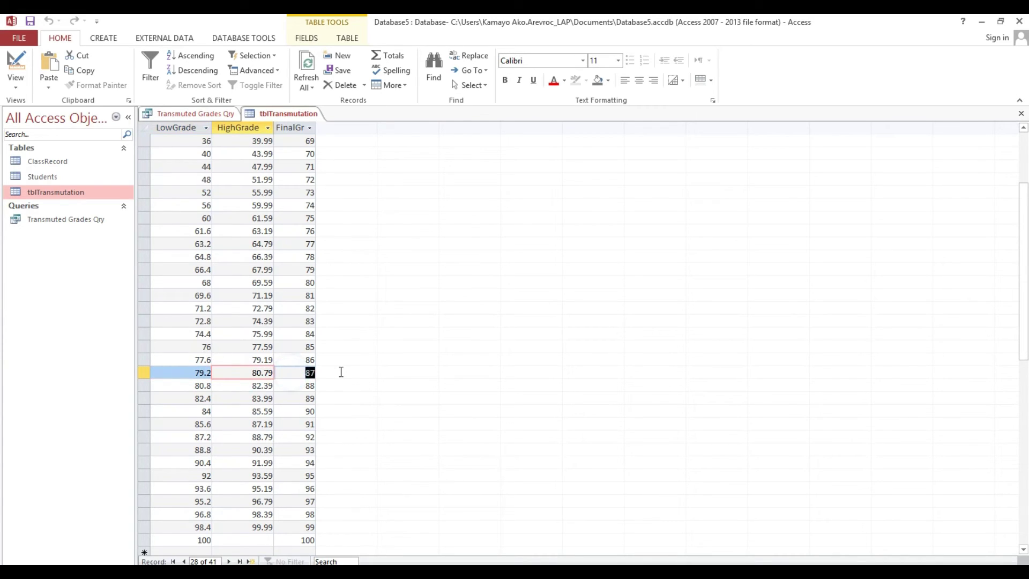
Verify the 2nd Quarter's 81.74 maps to 88 (80.8–82.39 range), then widen tblTransmutation's FinalGrade column.
left_click(198, 115)
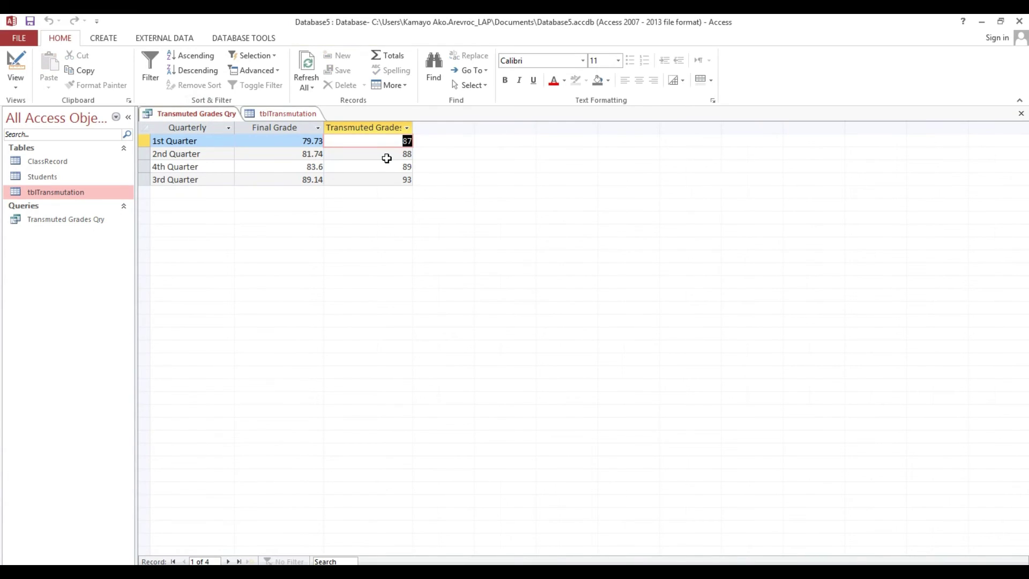
left_click(235, 154)
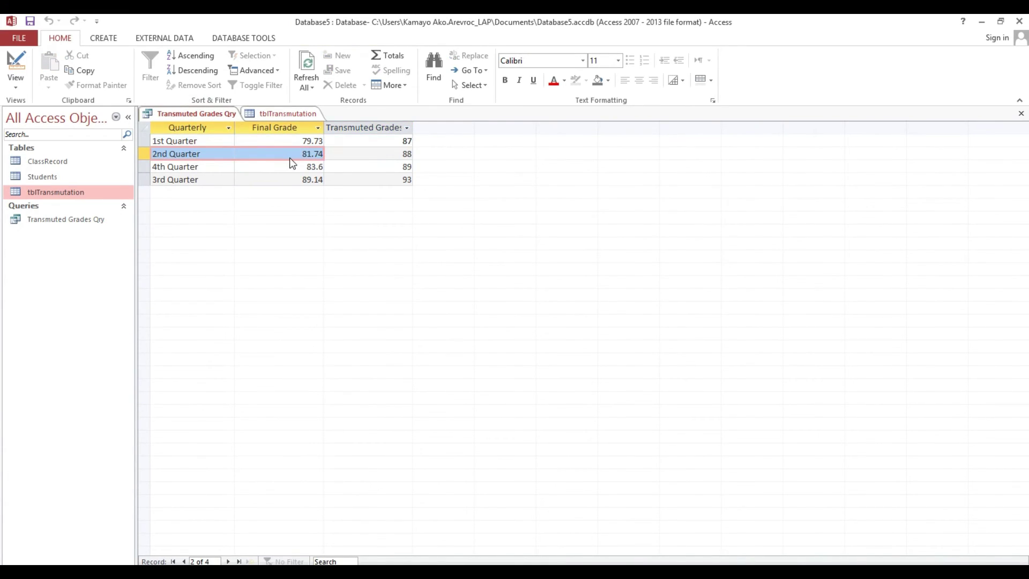
left_click(290, 156)
double_click(290, 156)
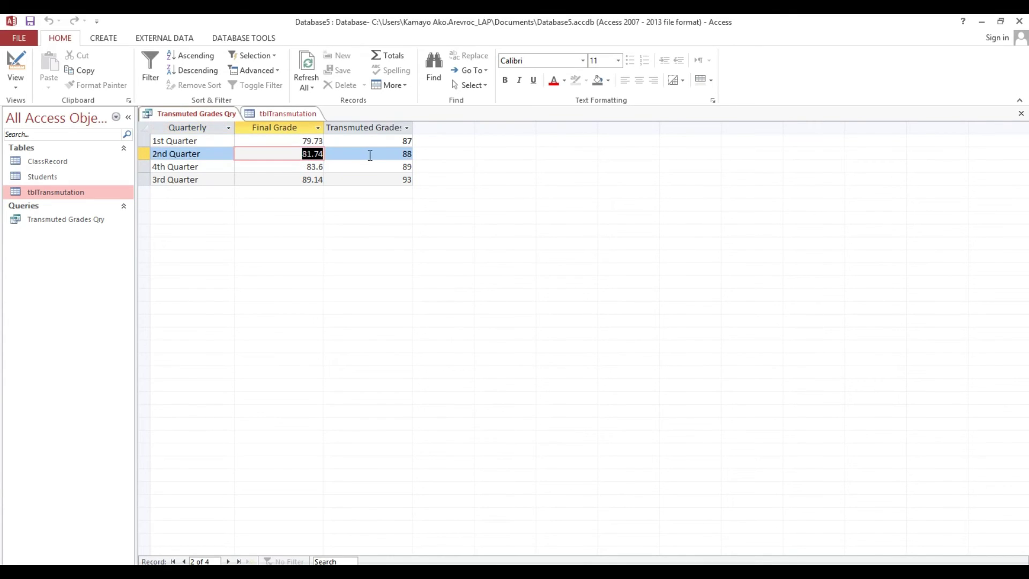
left_click(387, 155)
double_click(410, 156)
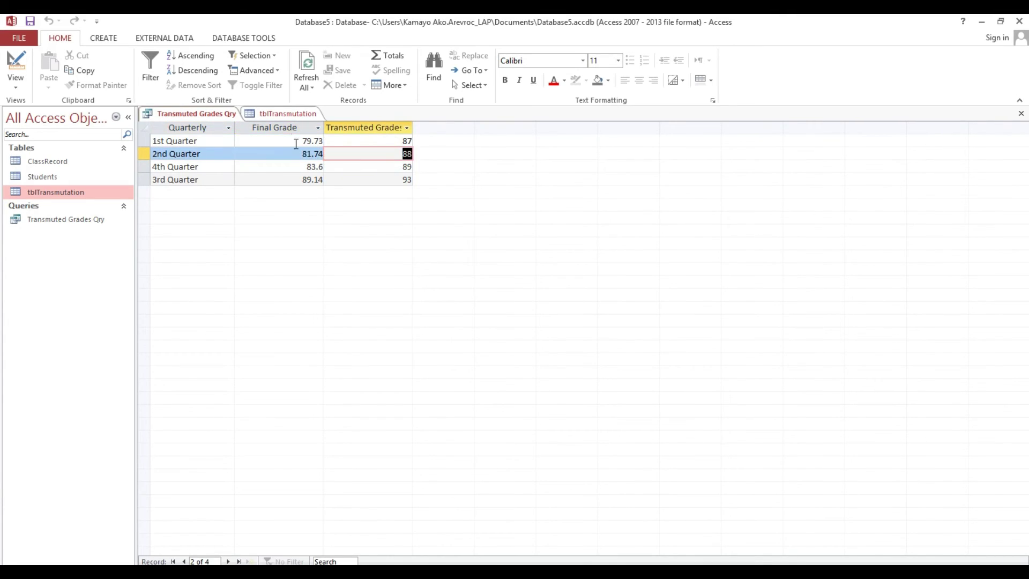
left_click(277, 113)
scroll(202, 322, "down", 3)
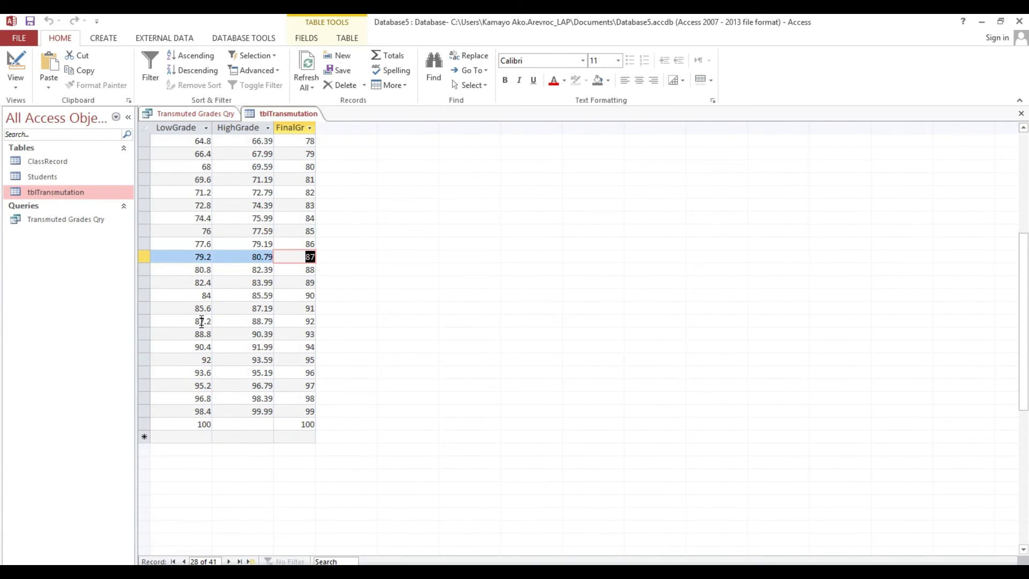
left_click(189, 271)
left_click_drag(232, 271, 286, 274)
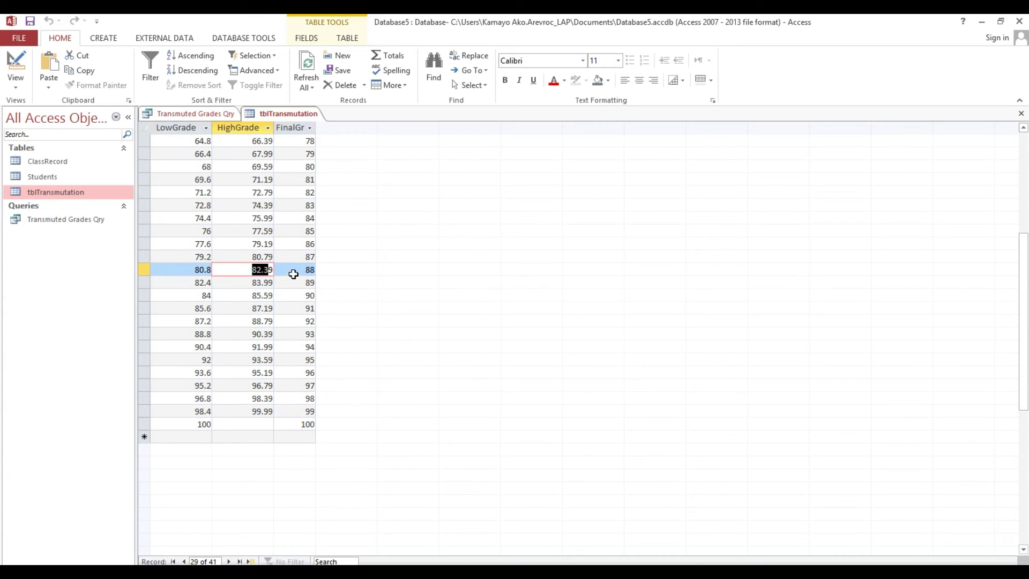
left_click(283, 270)
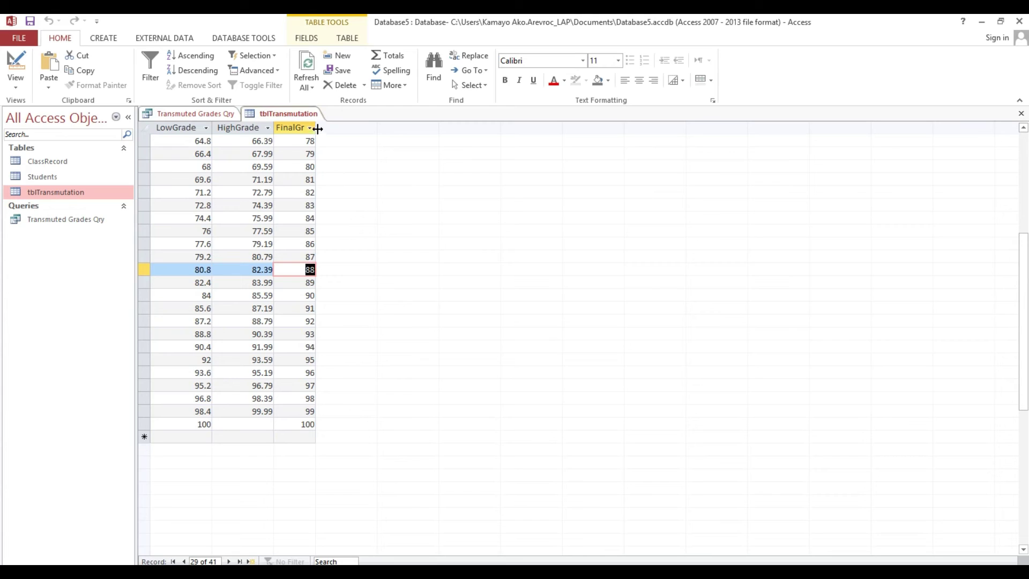
left_click_drag(318, 129, 363, 129)
left_click(205, 113)
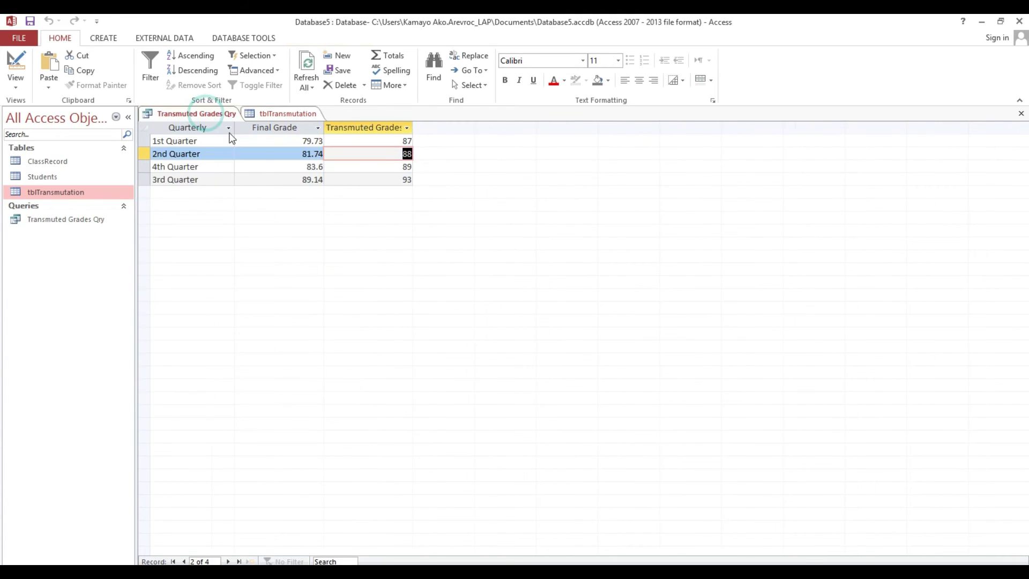
left_click_drag(299, 167, 414, 169)
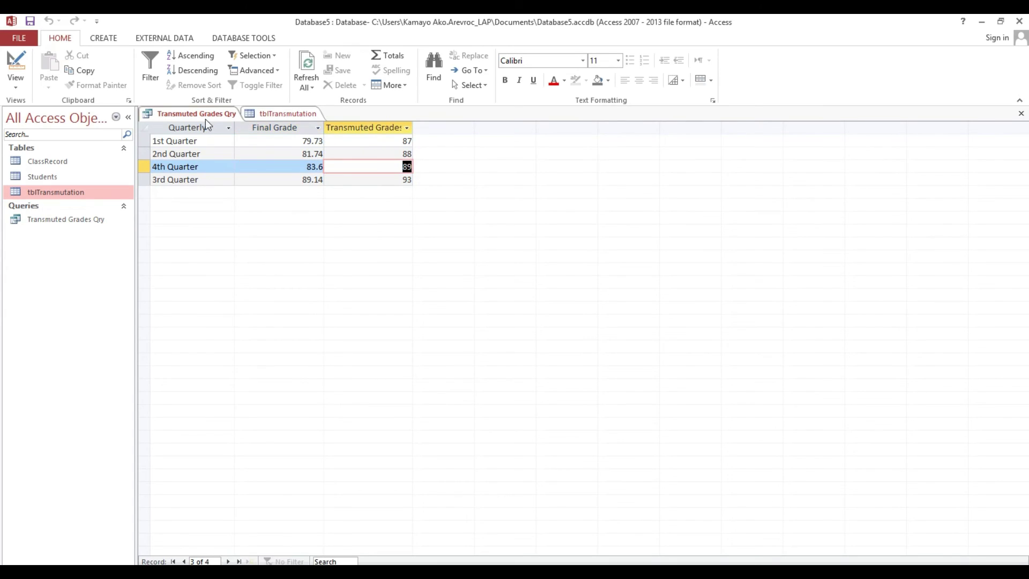
left_click(262, 114)
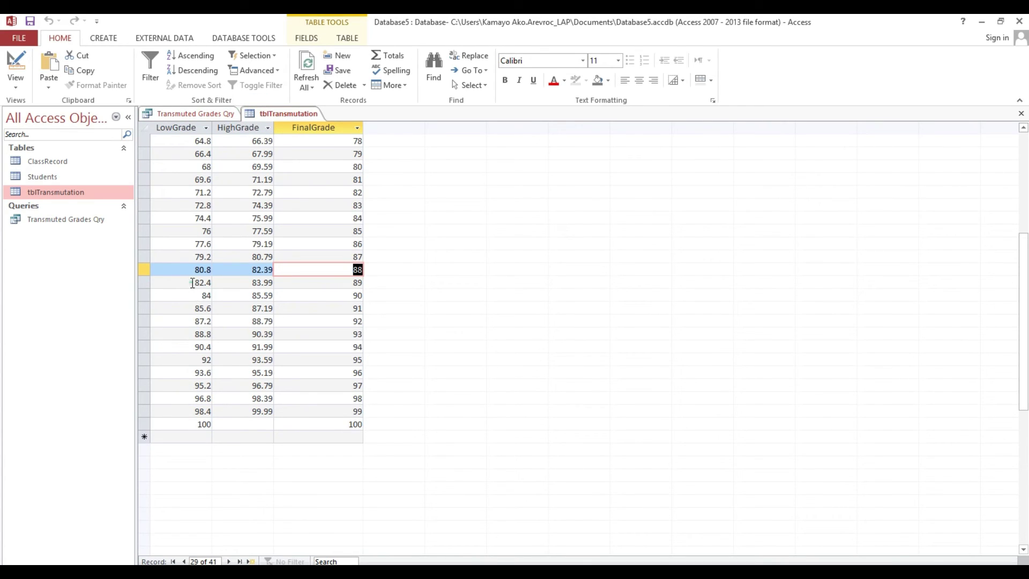
key("Tab")
left_click_drag(333, 285, 366, 285)
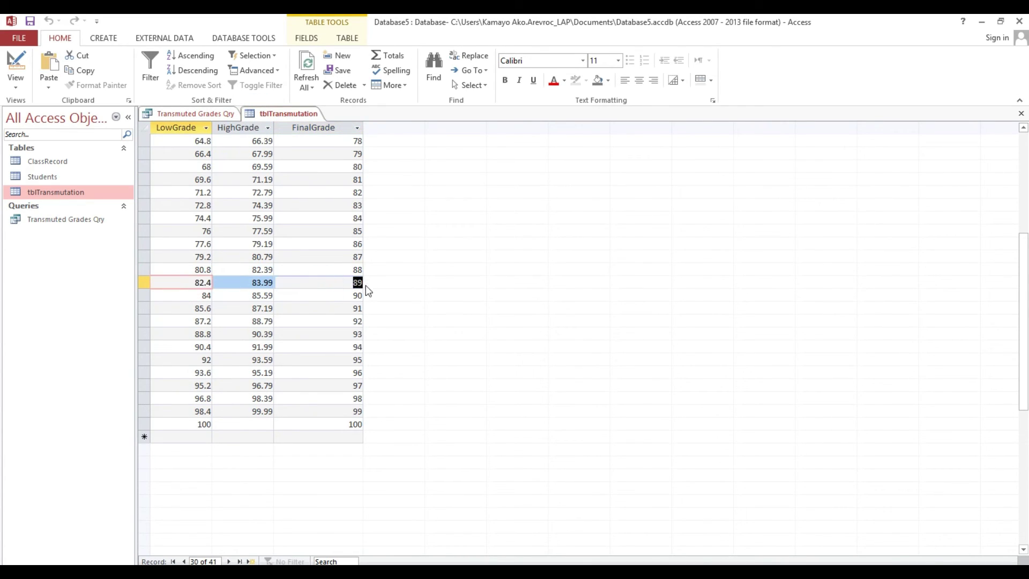
left_click(207, 114)
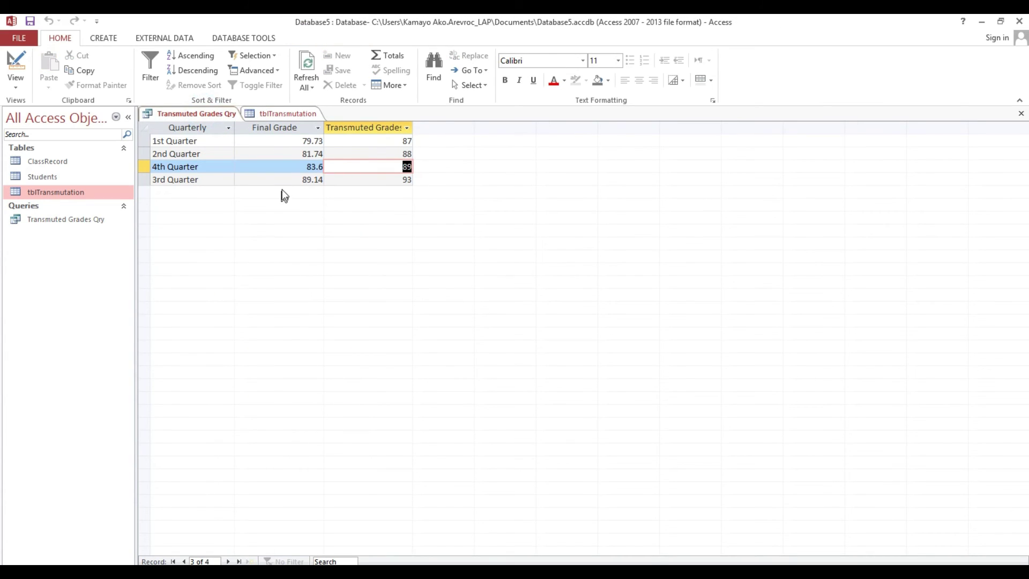
left_click_drag(285, 179, 419, 182)
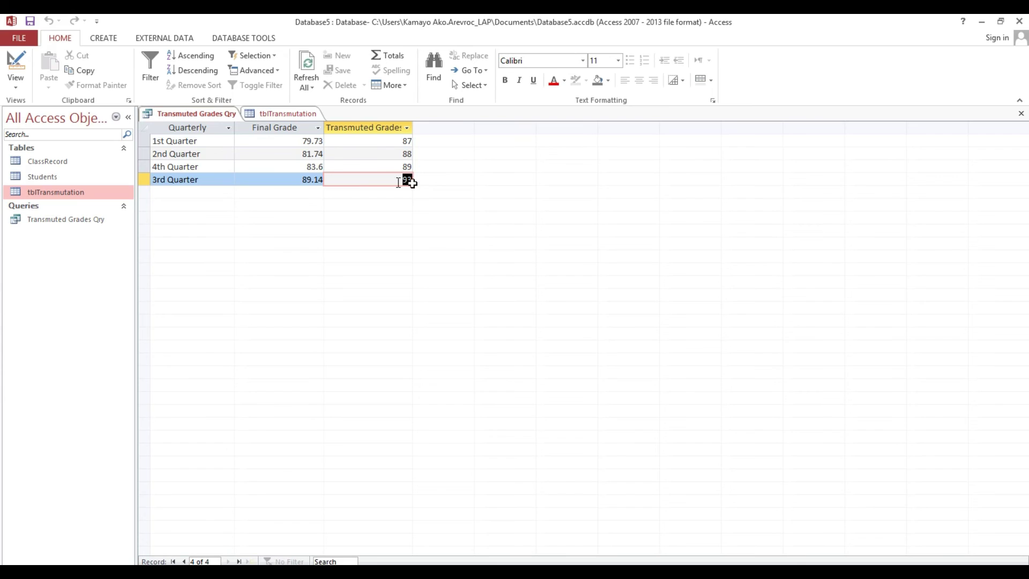
left_click(273, 114)
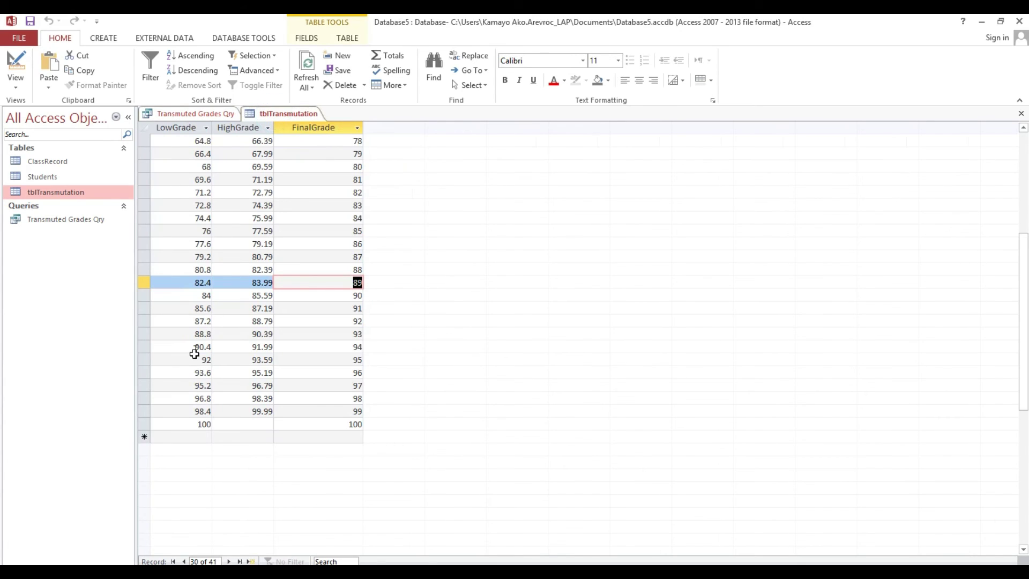
left_click(194, 114)
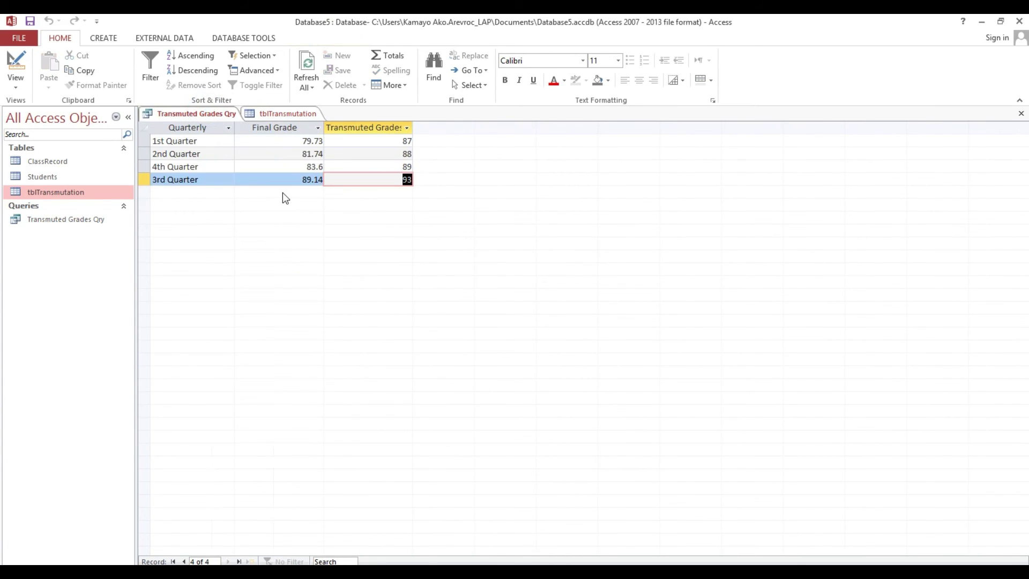
left_click(284, 114)
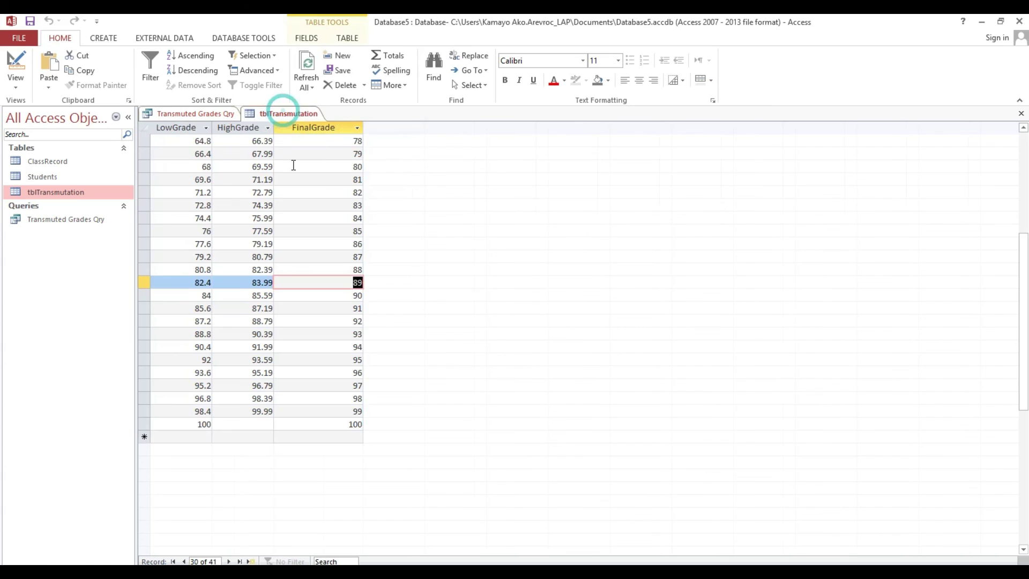
left_click(195, 334)
double_click(201, 334)
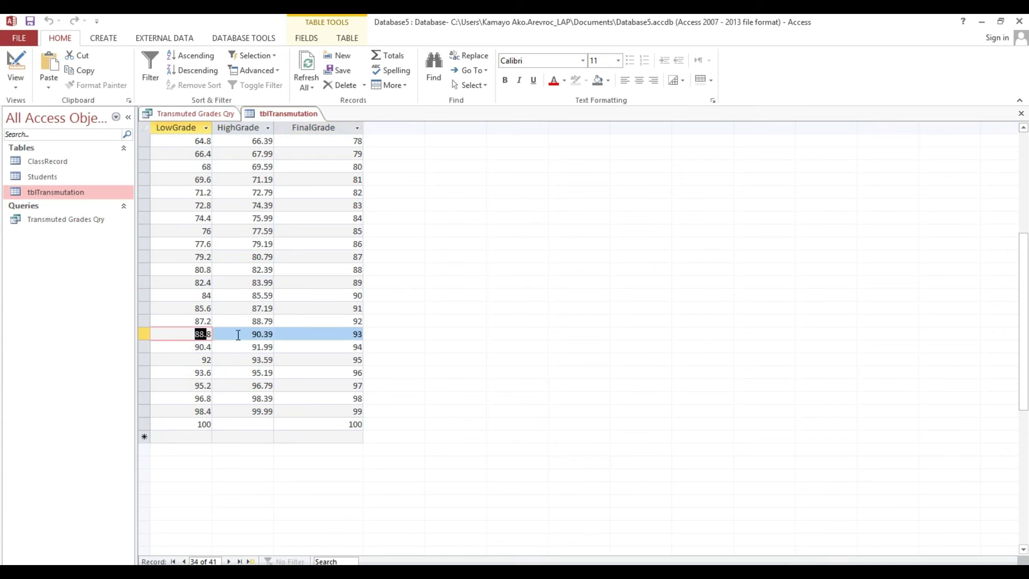
key("Tab")
key("Tab")
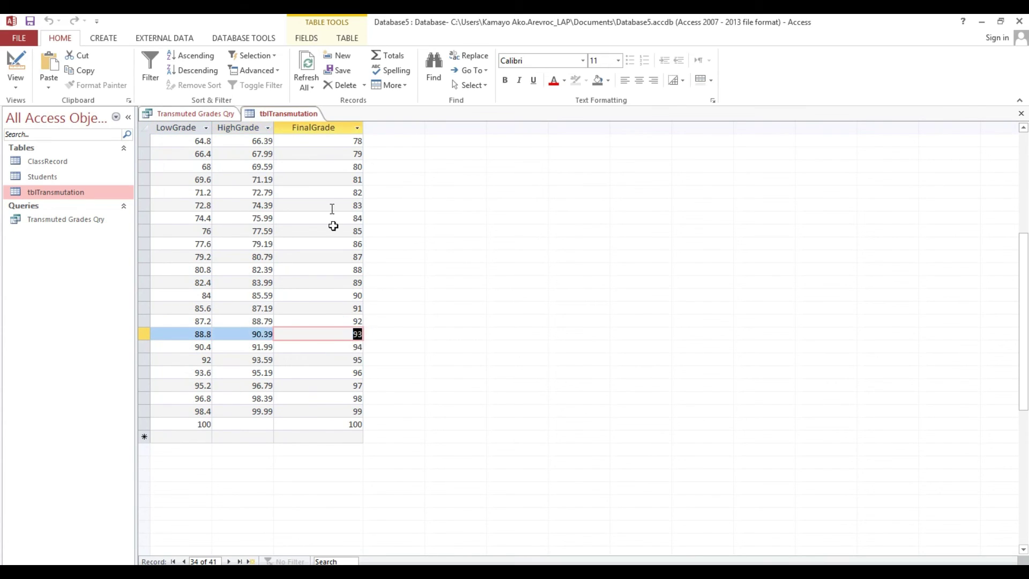
left_click(207, 113)
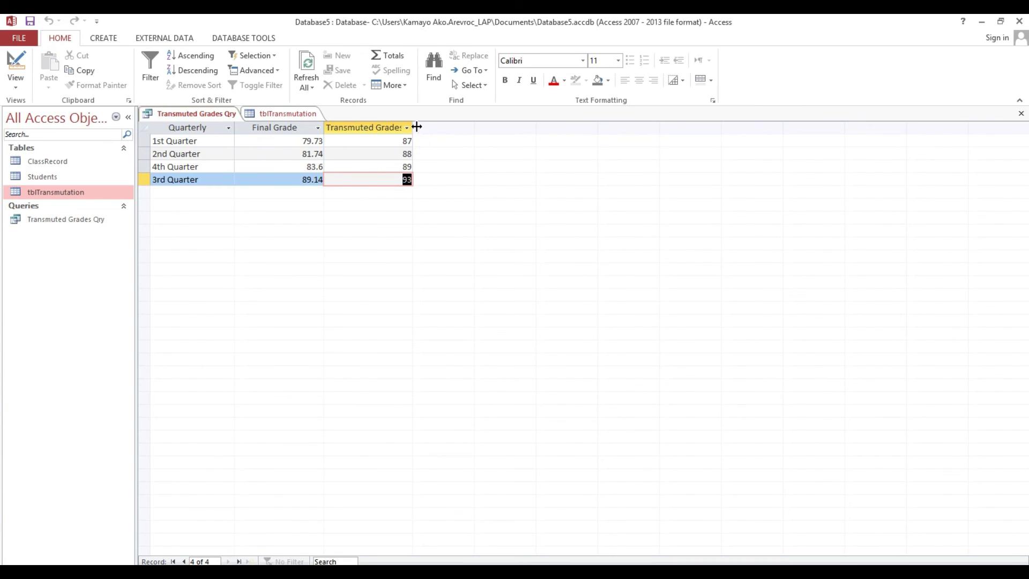
left_click_drag(414, 128, 436, 128)
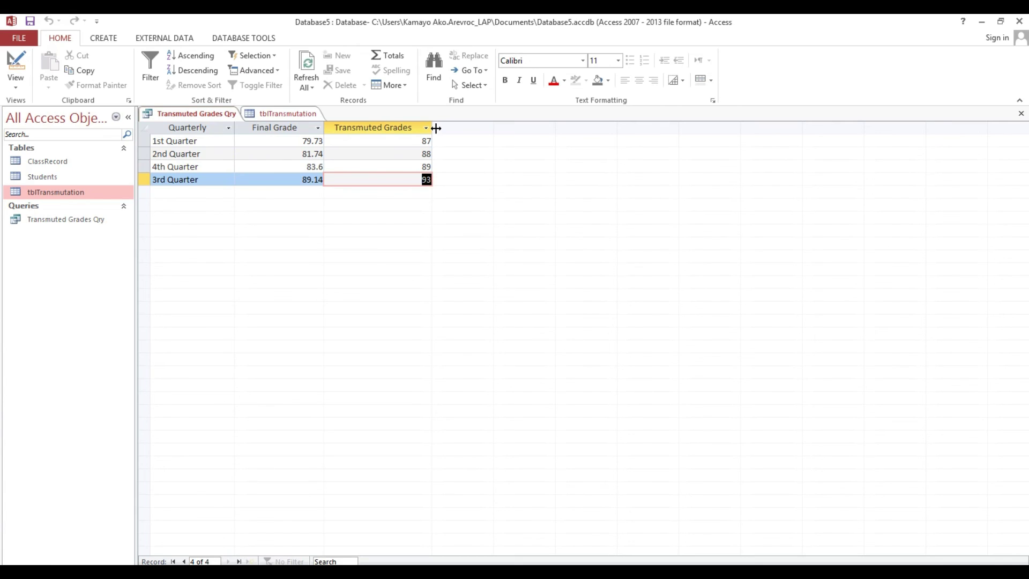
Narrow the Transmuted Grades column to fit its header and open the Students table.
mouse_move(433, 128)
left_mouse_down()
mouse_move(413, 128)
mouse_move(428, 127)
left_mouse_up()
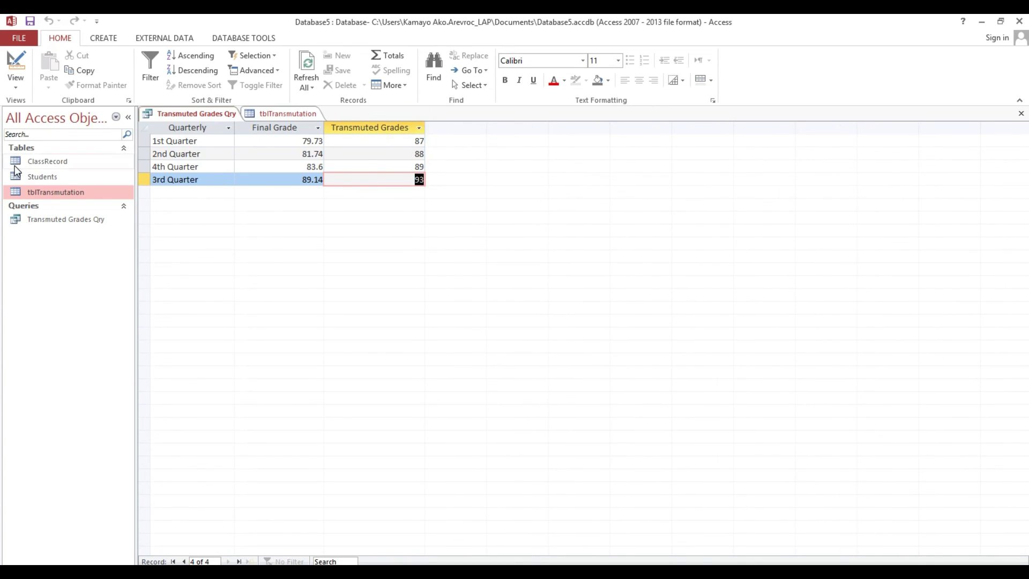
double_click(50, 177)
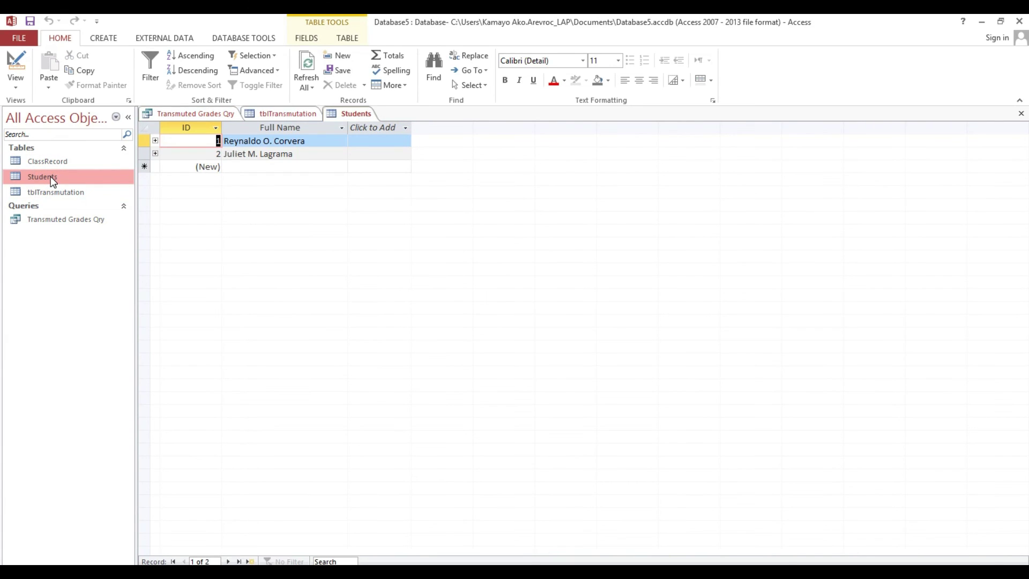
View the Students table in Design view, then close it.
right_click(51, 176)
left_click(74, 200)
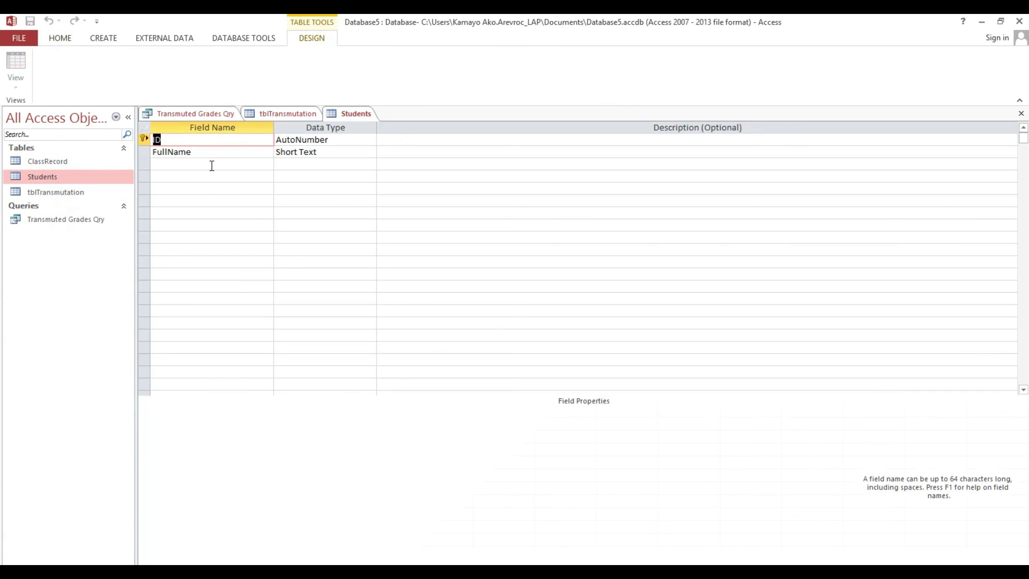
left_click(189, 248)
left_click(198, 178)
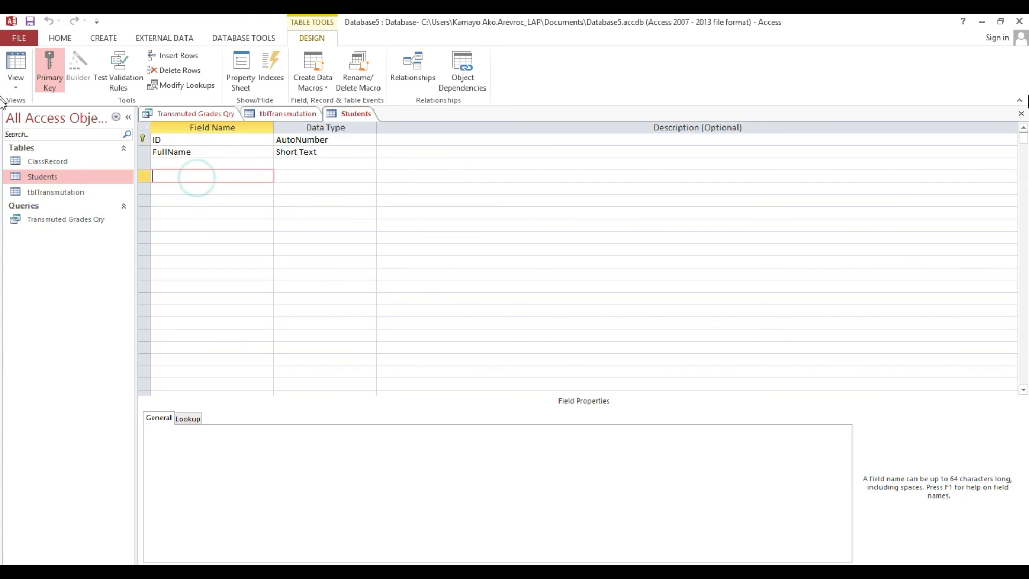
left_click(1022, 114)
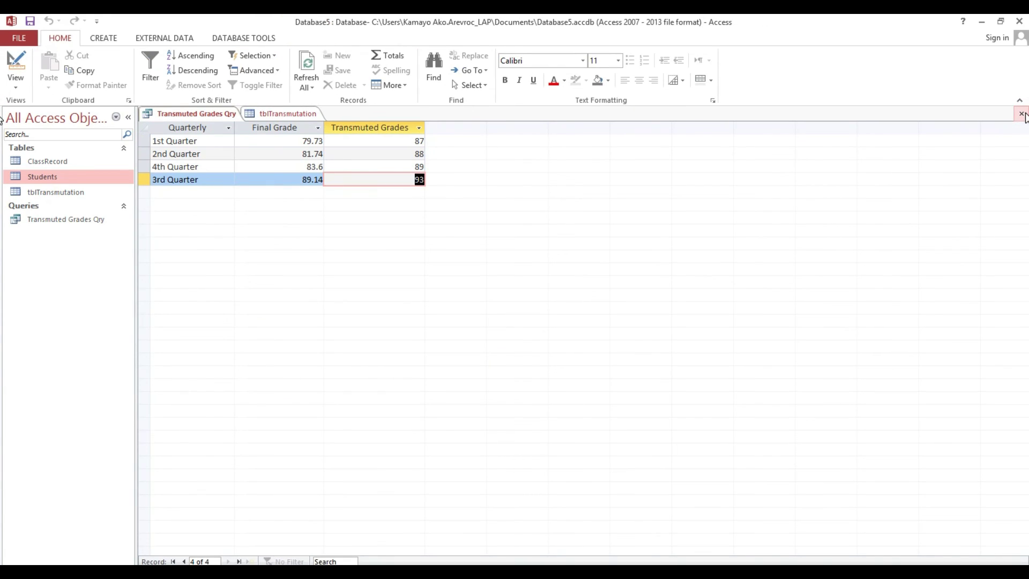
Open the ClassRecord table to check it, then close it.
left_click(33, 161)
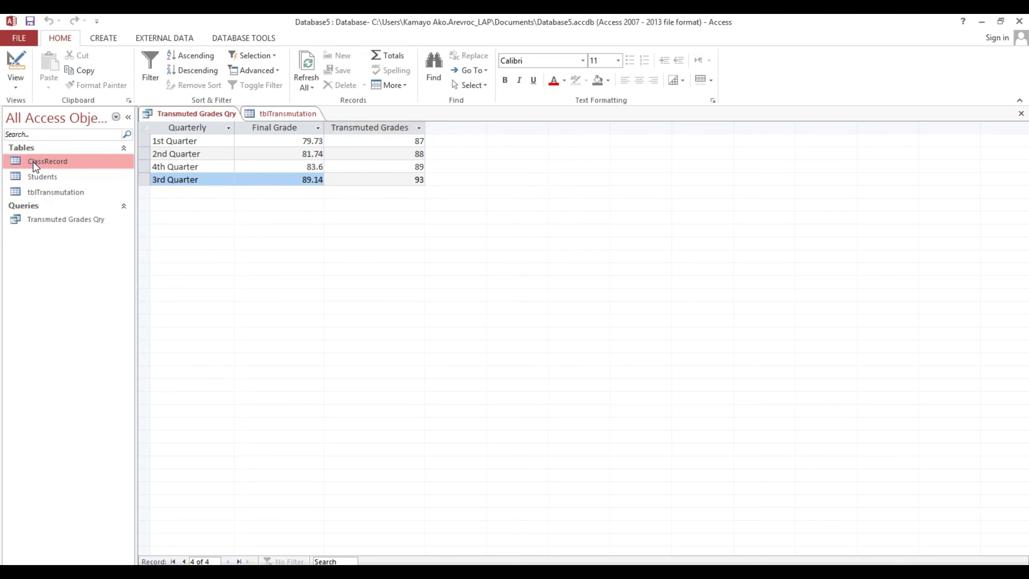
double_click(33, 162)
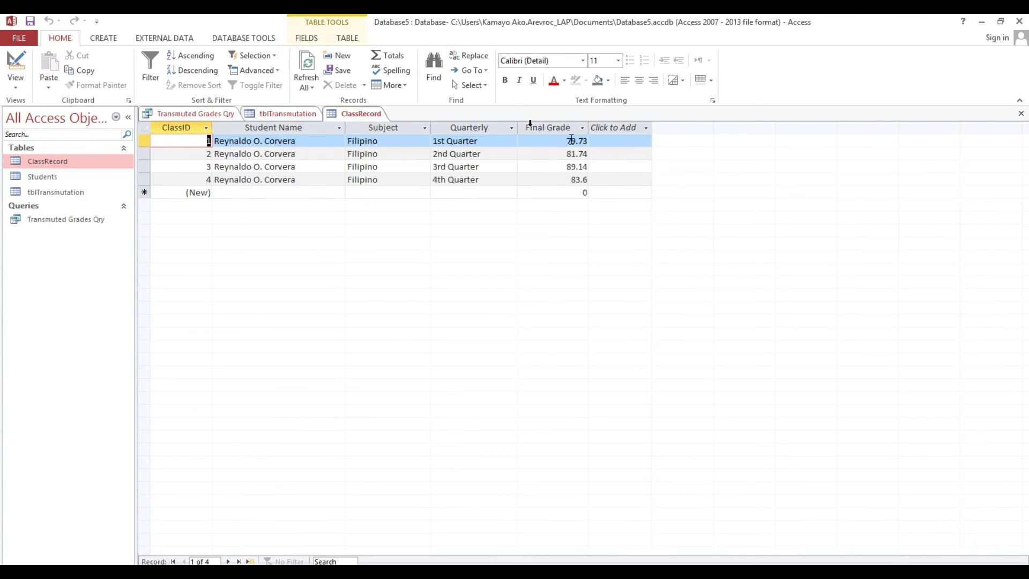
left_click(1021, 114)
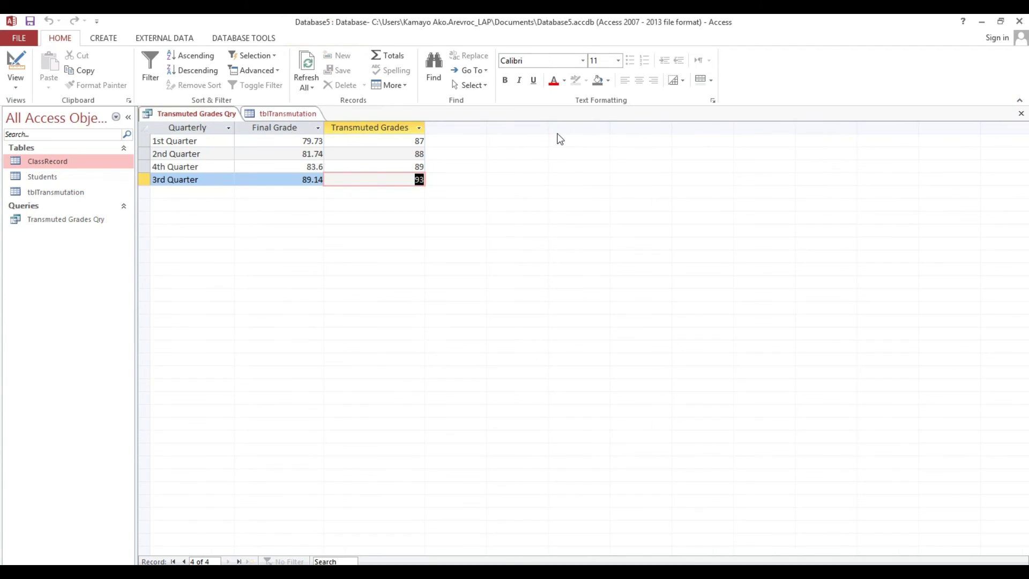